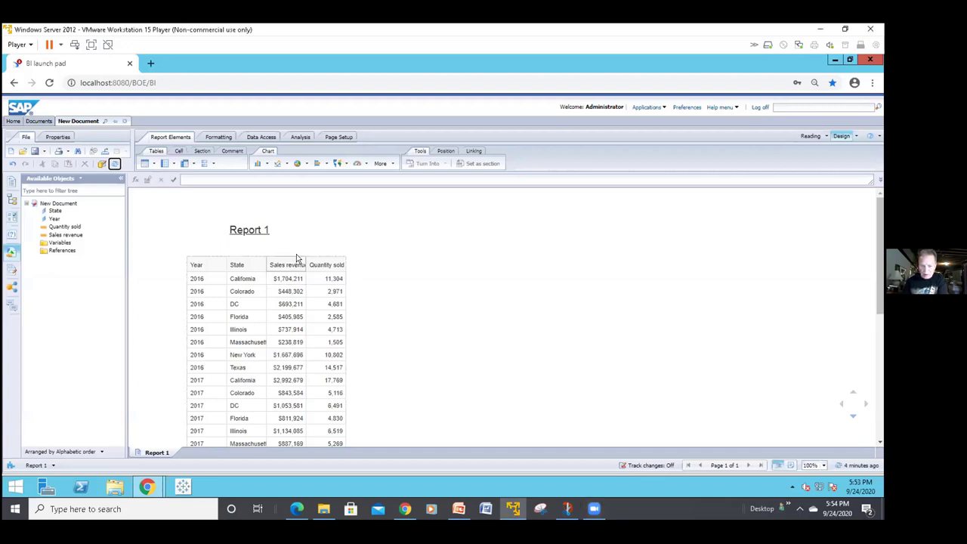
# Step: Move the Year, State, Sales revenue and Quantity sold table lower, below the Report 1 title
pyautogui.click(296, 257)
pyautogui.moveTo(299, 255); pyautogui.dragTo(299, 279)
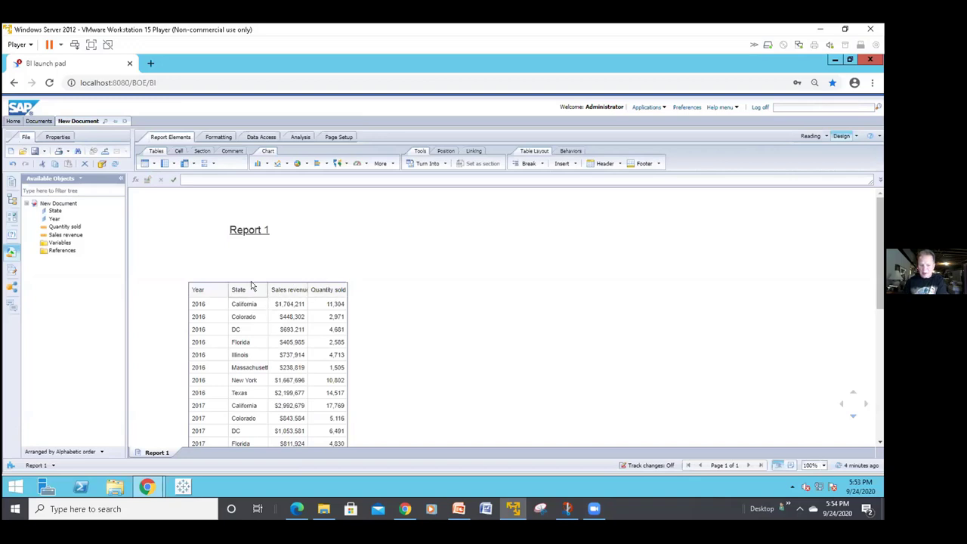
pyautogui.moveTo(251, 281); pyautogui.dragTo(254, 295)
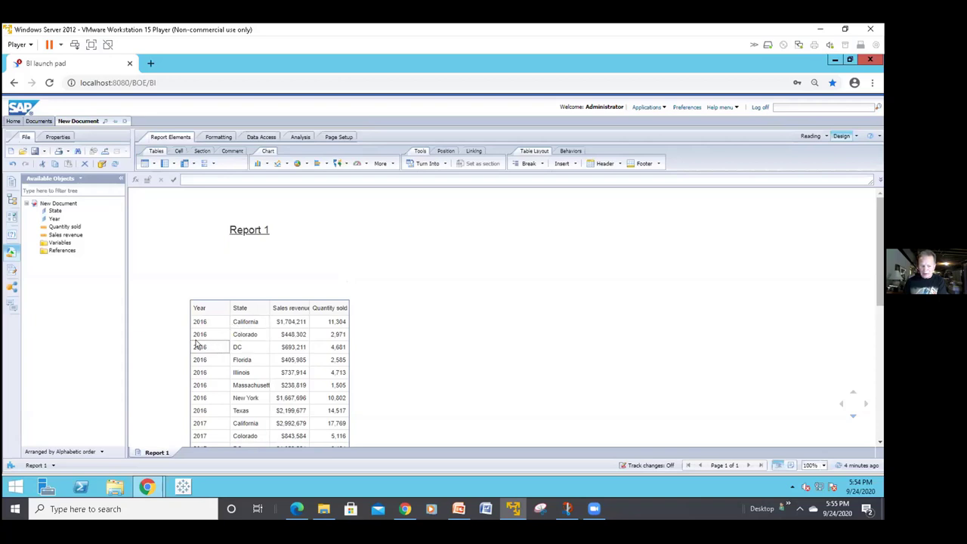
# Step: Rename the Report 1 tab to 'master detail'
pyautogui.doubleClick(152, 450)
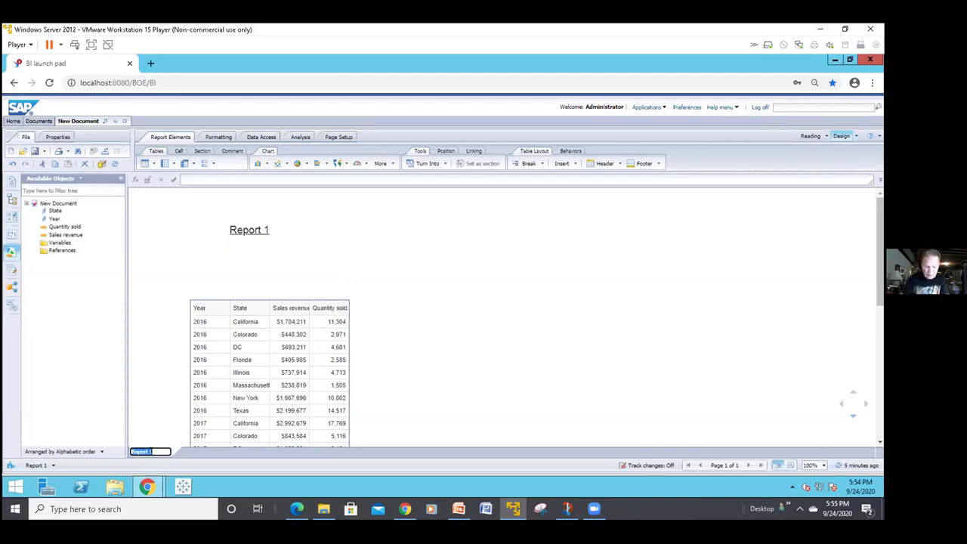
pyautogui.write('Massa')
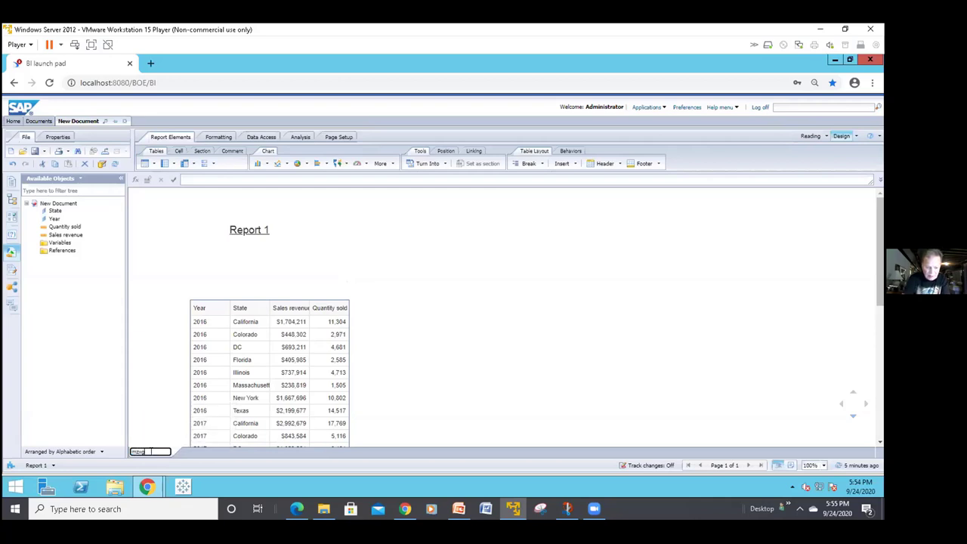
pyautogui.press('BackSpace')
pyautogui.press('BackSpace')
pyautogui.press('BackSpace')
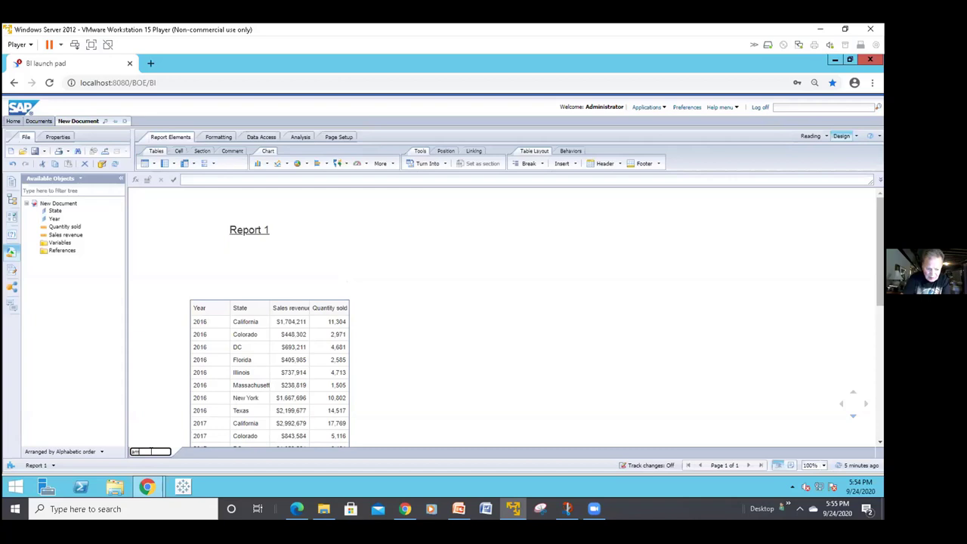
pyautogui.write('Master Detail')
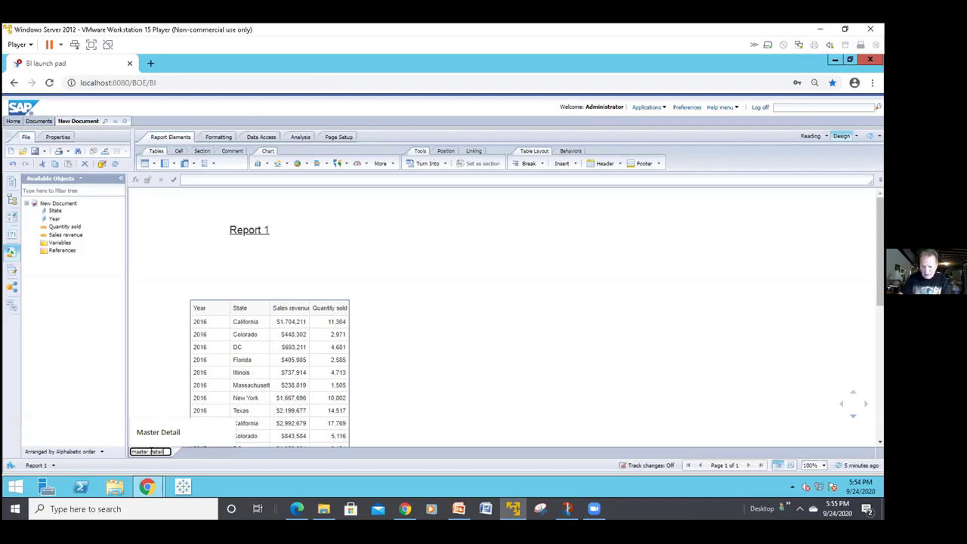
pyautogui.press('Return')
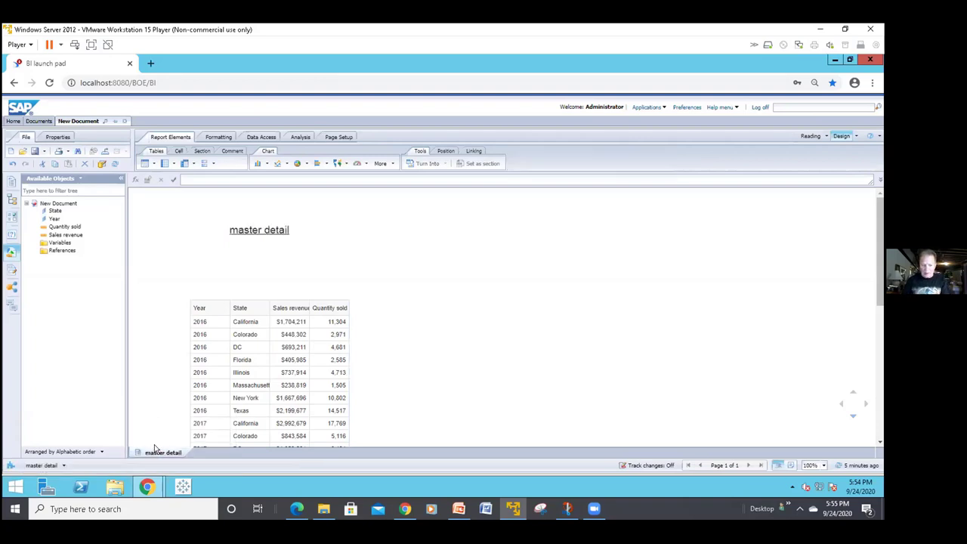
# Step: Set the State column as a section and move each table up under its state name
pyautogui.scroll(-2, 227, 366)
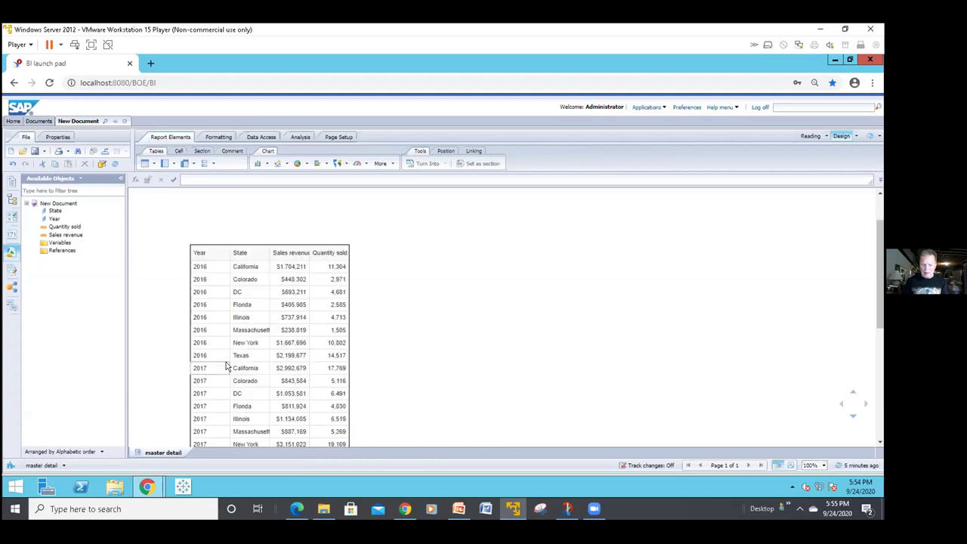
pyautogui.scroll(2, 231, 361)
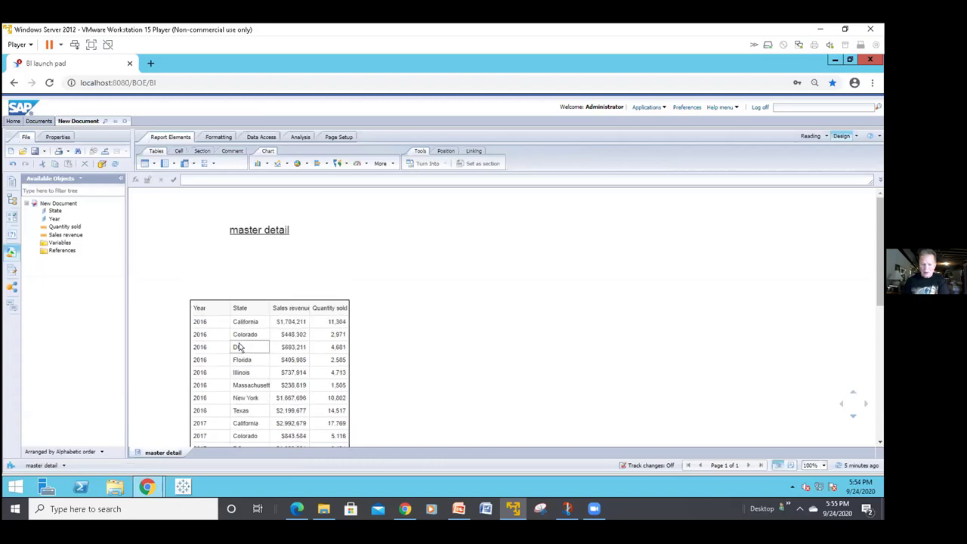
pyautogui.click(243, 337)
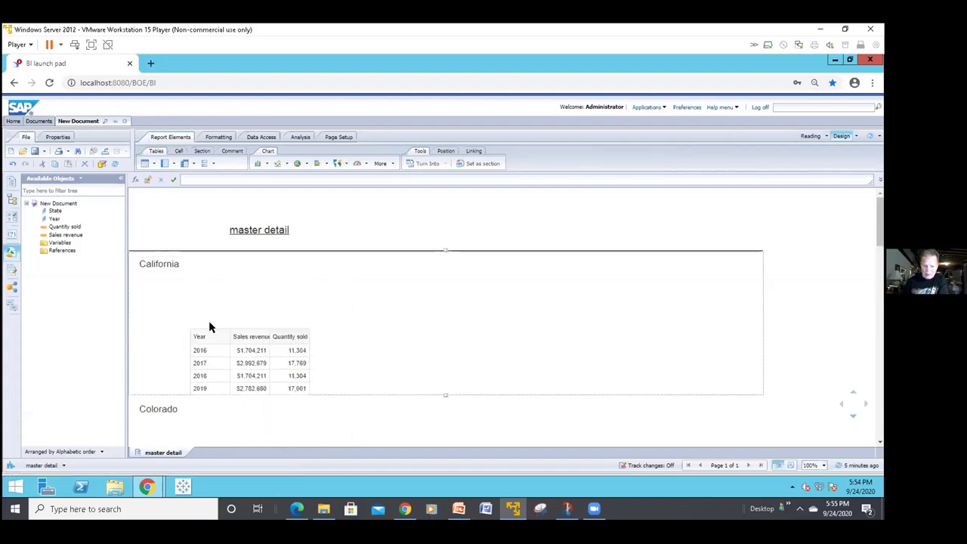
pyautogui.moveTo(211, 327); pyautogui.dragTo(211, 282)
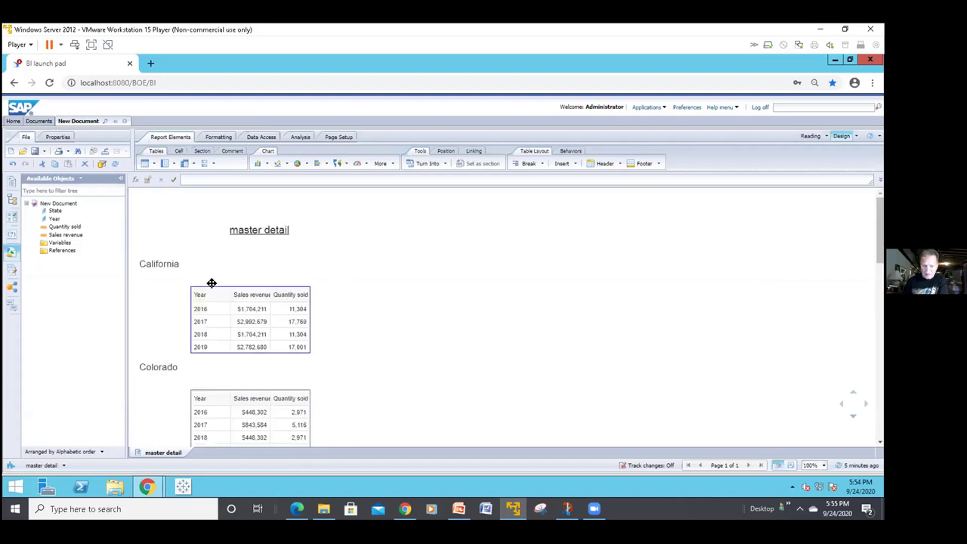
pyautogui.click(195, 262)
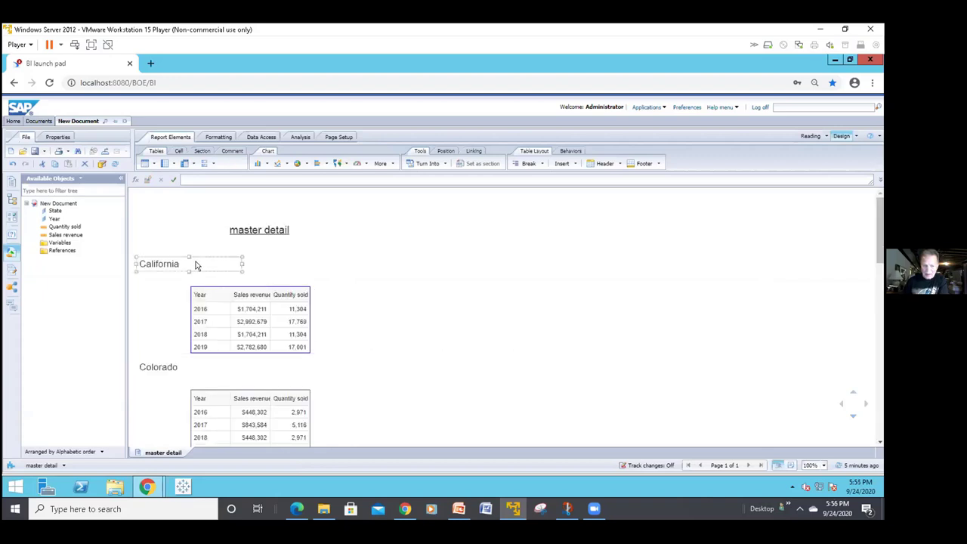
pyautogui.click(201, 309)
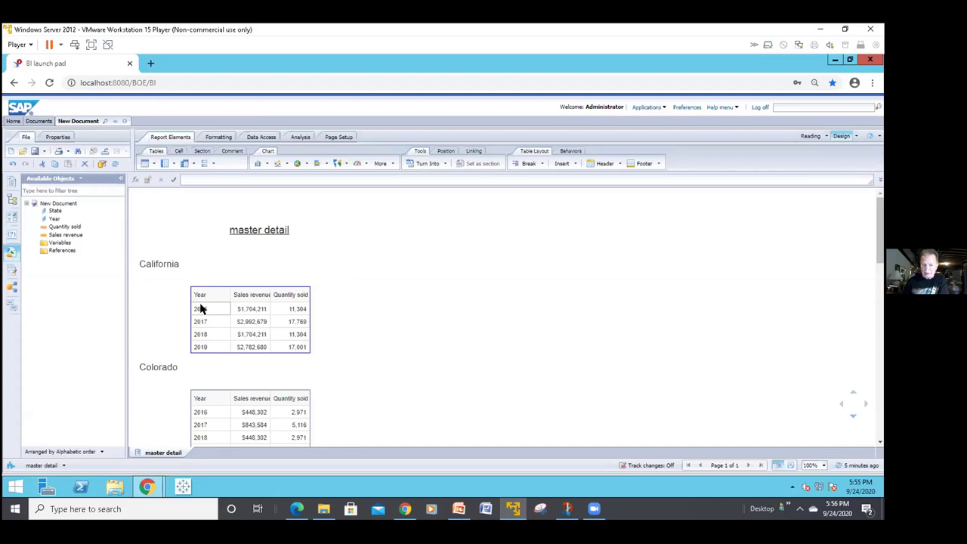
# Step: Add Sum totals for Sales revenue and Quantity sold under each state's table
pyautogui.click(242, 308)
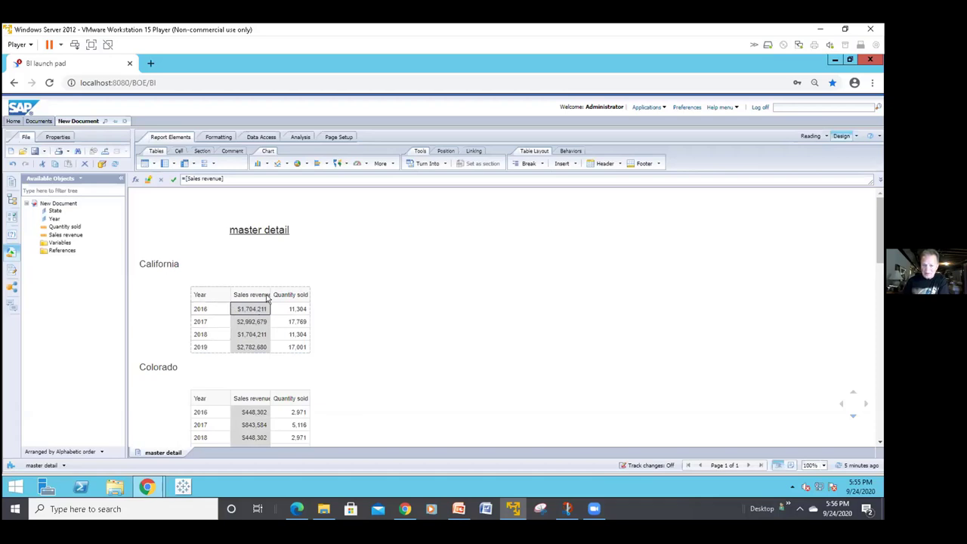
pyautogui.click(301, 137)
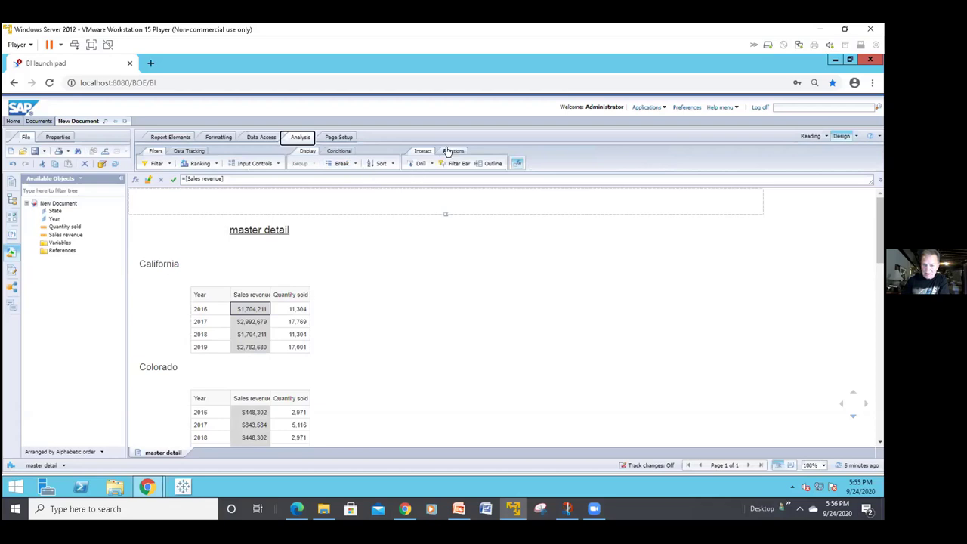
pyautogui.click(454, 151)
pyautogui.click(423, 164)
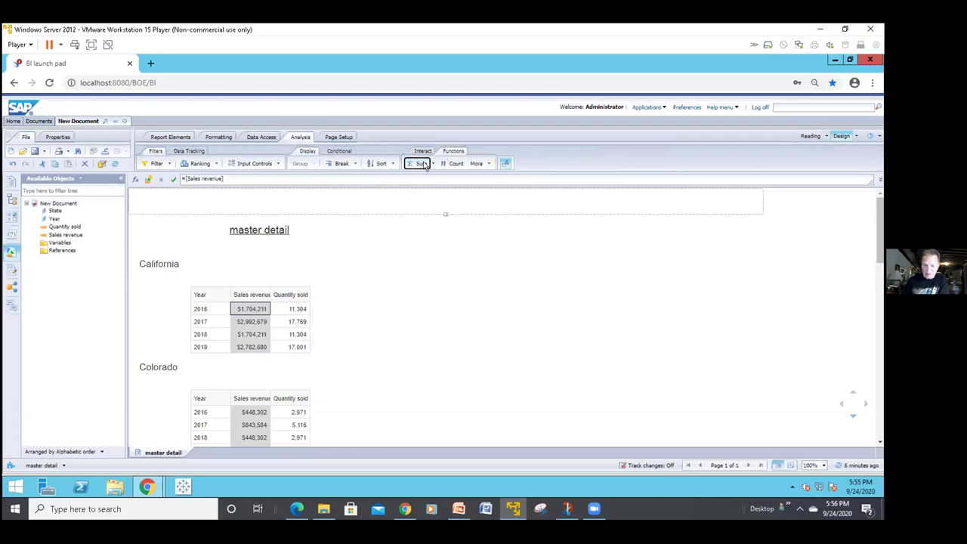
pyautogui.click(296, 308)
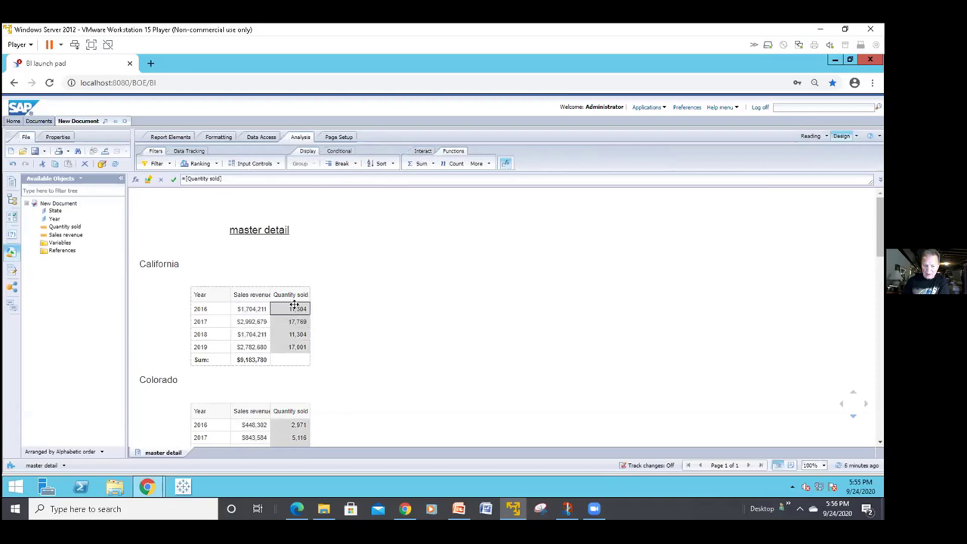
pyautogui.click(421, 165)
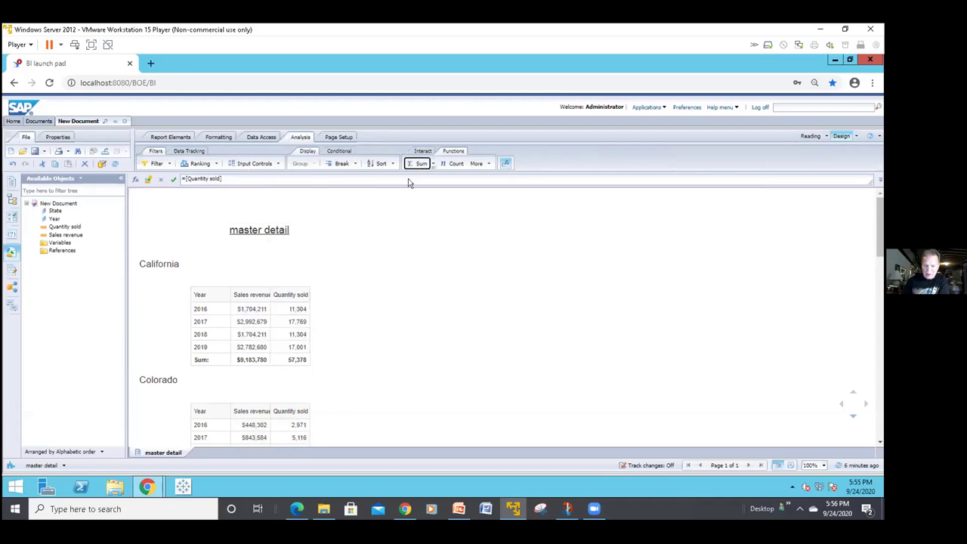
pyautogui.click(196, 263)
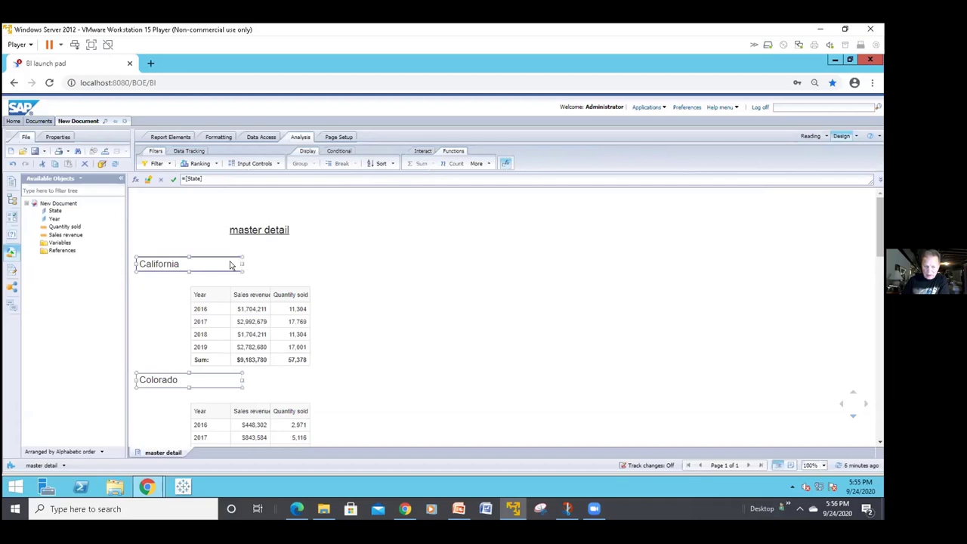
# Step: Narrow the state name cells and give them an all-sides border
pyautogui.moveTo(242, 263); pyautogui.dragTo(213, 259)
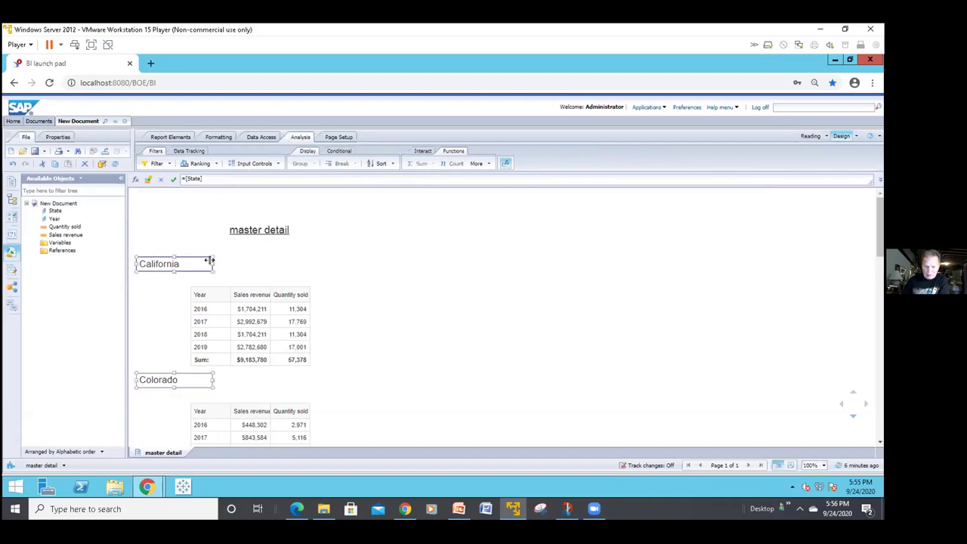
pyautogui.click(221, 138)
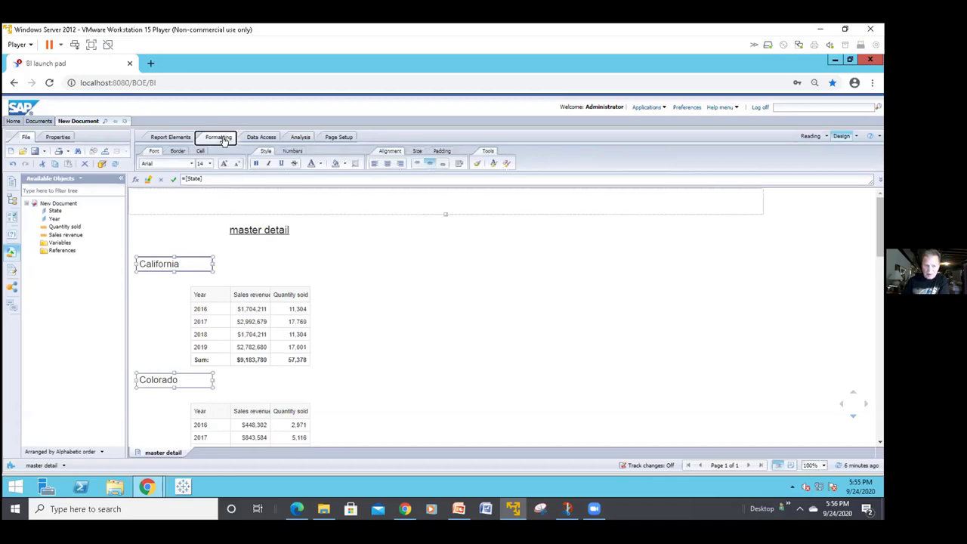
pyautogui.click(178, 152)
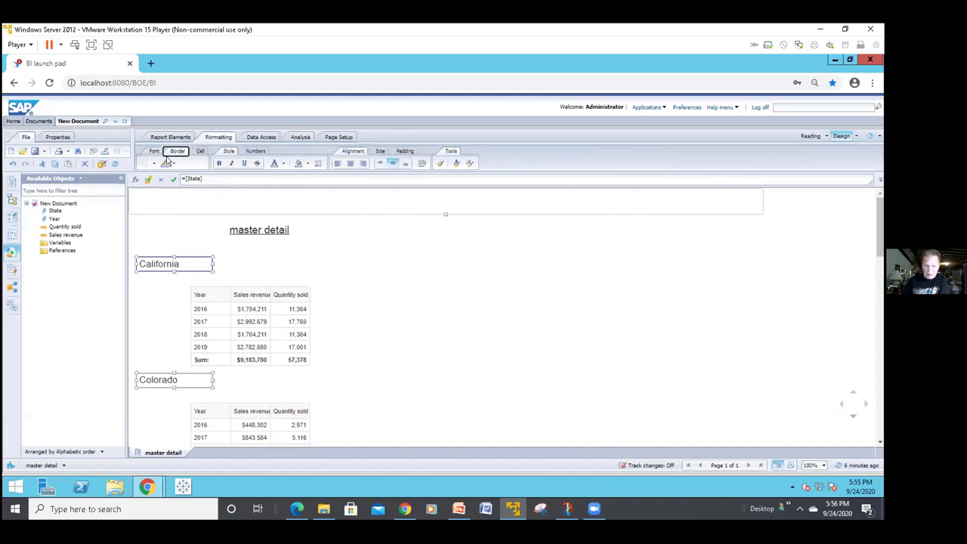
pyautogui.click(153, 164)
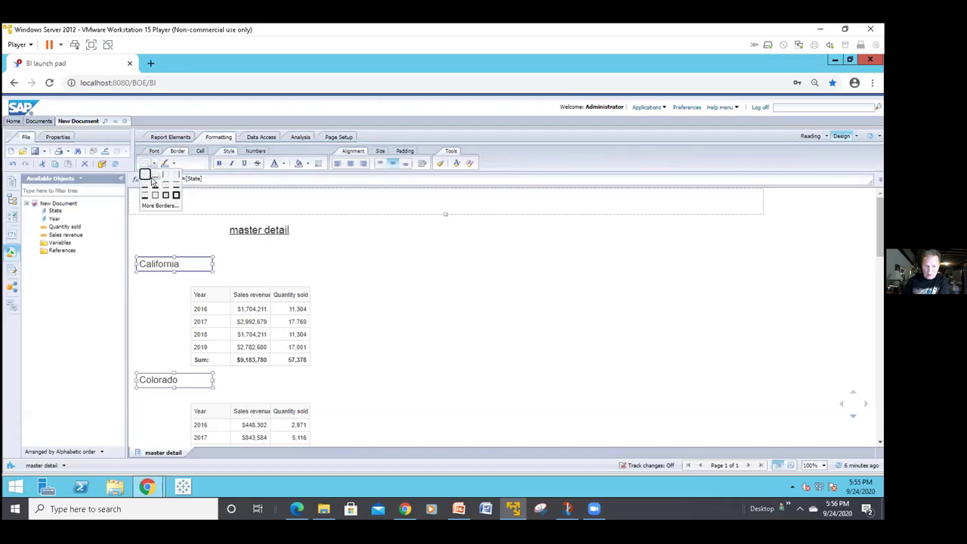
pyautogui.click(154, 195)
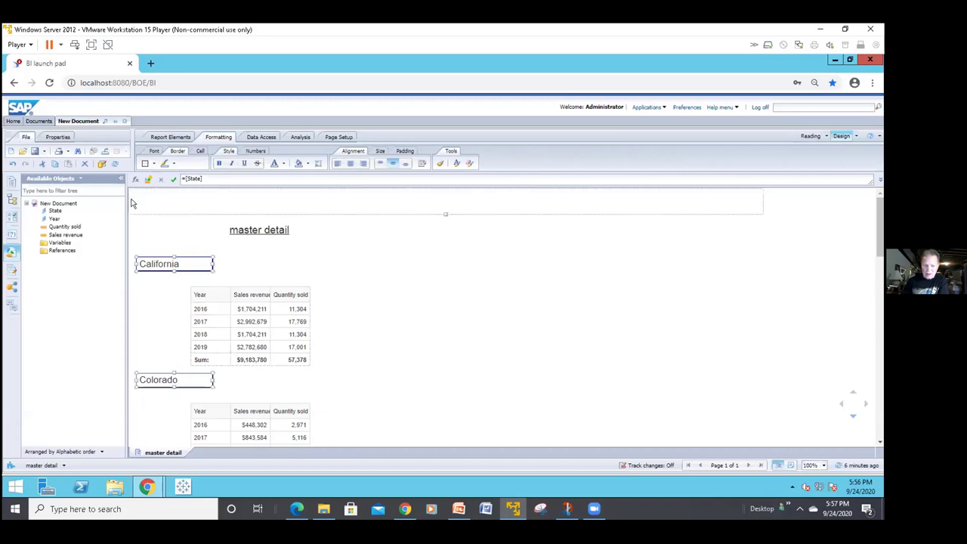
# Step: Place a widened Sales revenue total cell beside each state name, aligned with it
pyautogui.moveTo(75, 238); pyautogui.dragTo(250, 262)
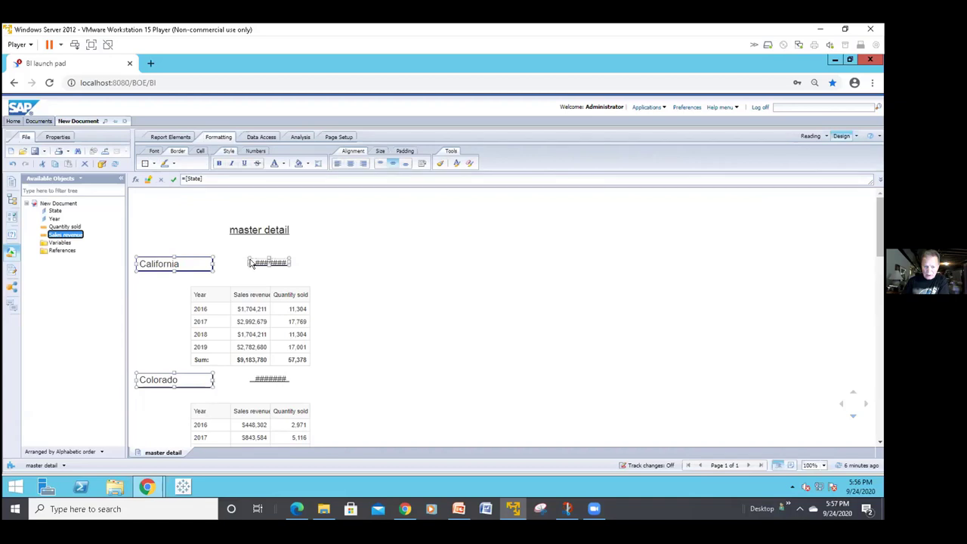
pyautogui.click(249, 261)
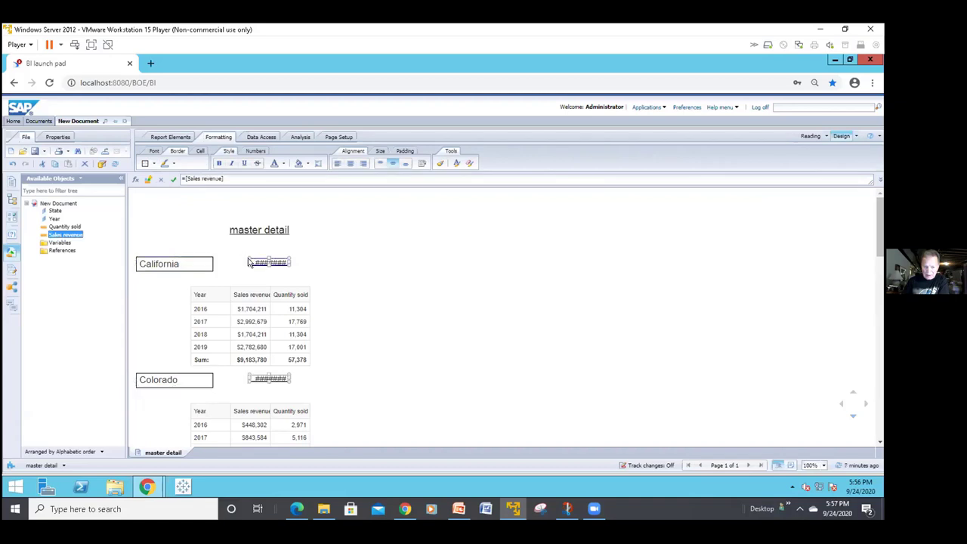
pyautogui.moveTo(232, 263); pyautogui.dragTo(234, 263)
pyautogui.moveTo(262, 266); pyautogui.dragTo(262, 269)
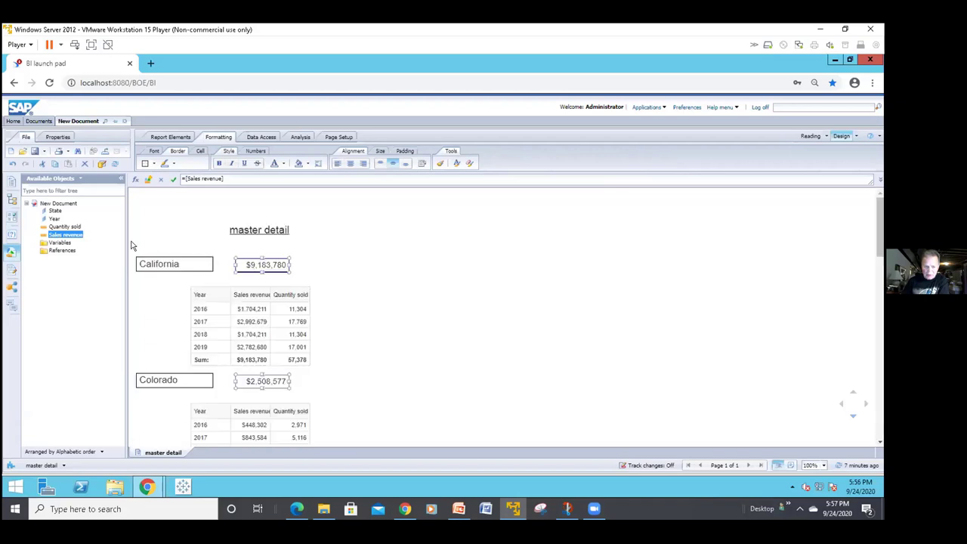
# Step: Place the Quantity sold total right beside the revenue total, level with California's row
pyautogui.moveTo(73, 226); pyautogui.dragTo(330, 265)
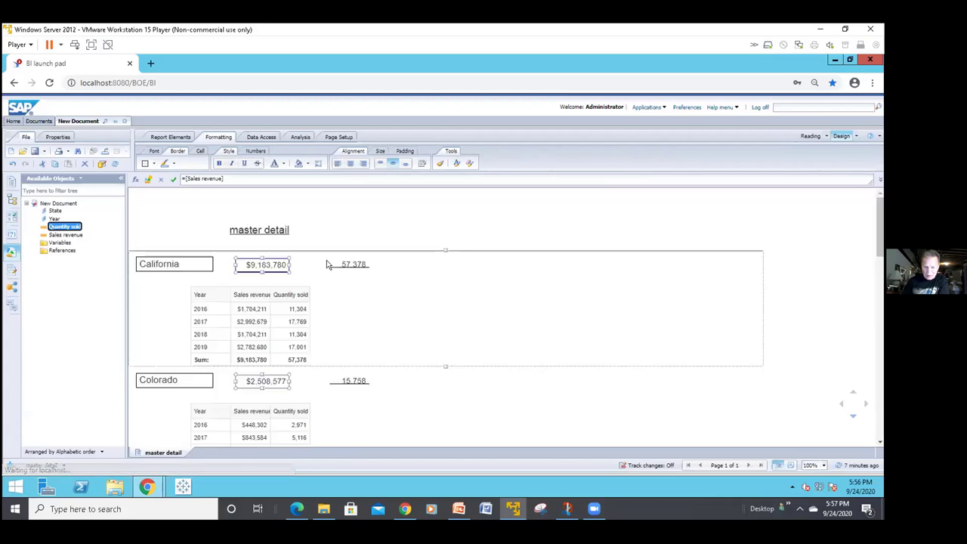
pyautogui.click(333, 261)
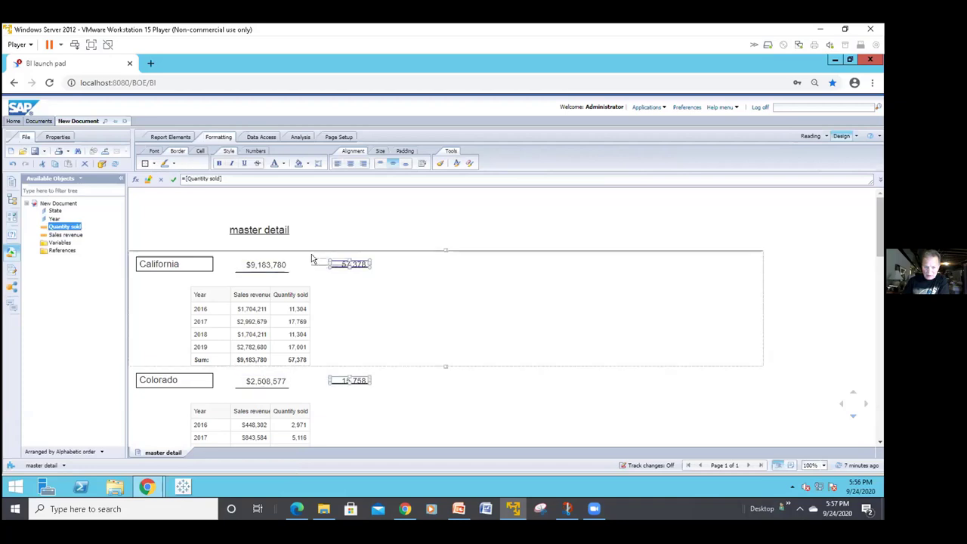
pyautogui.moveTo(307, 260); pyautogui.dragTo(305, 257)
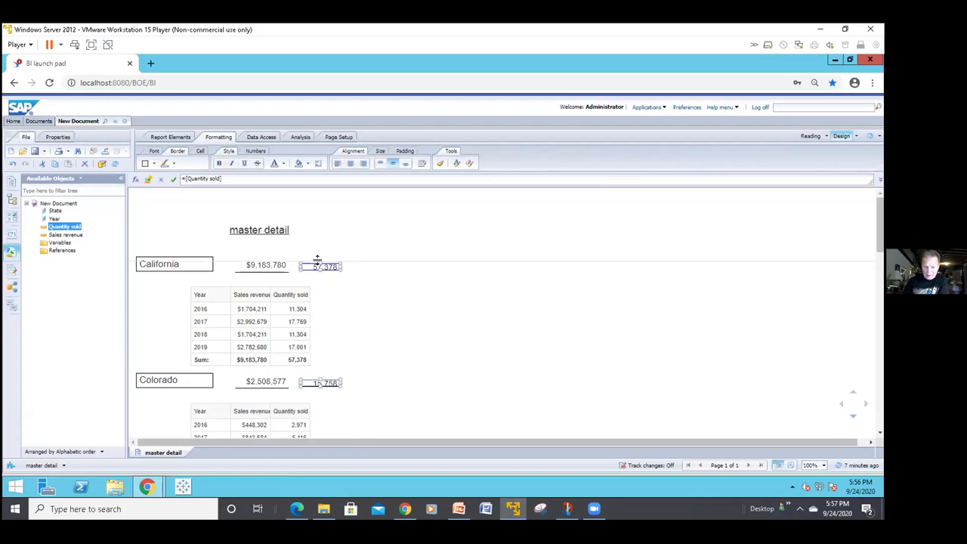
pyautogui.rightClick(319, 263)
pyautogui.click(306, 268)
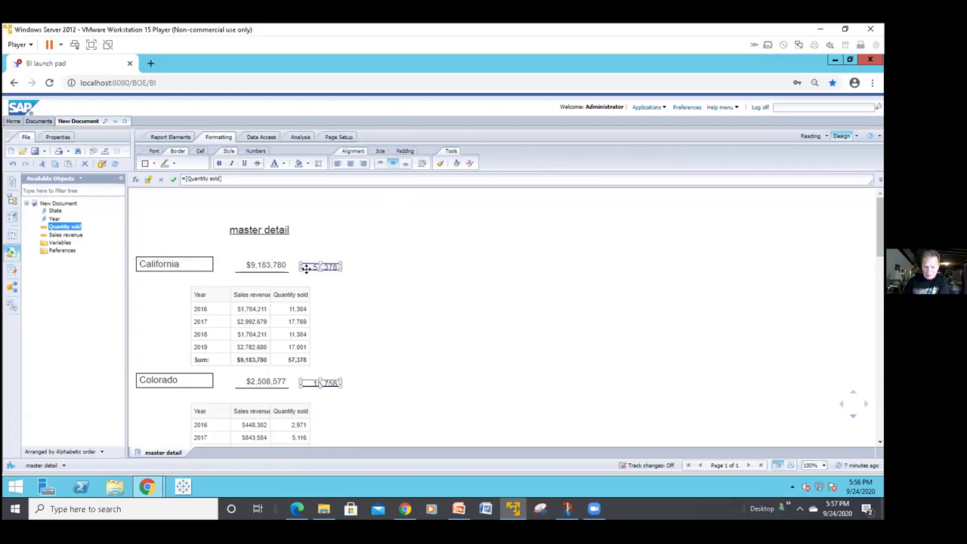
pyautogui.moveTo(317, 260); pyautogui.dragTo(312, 255)
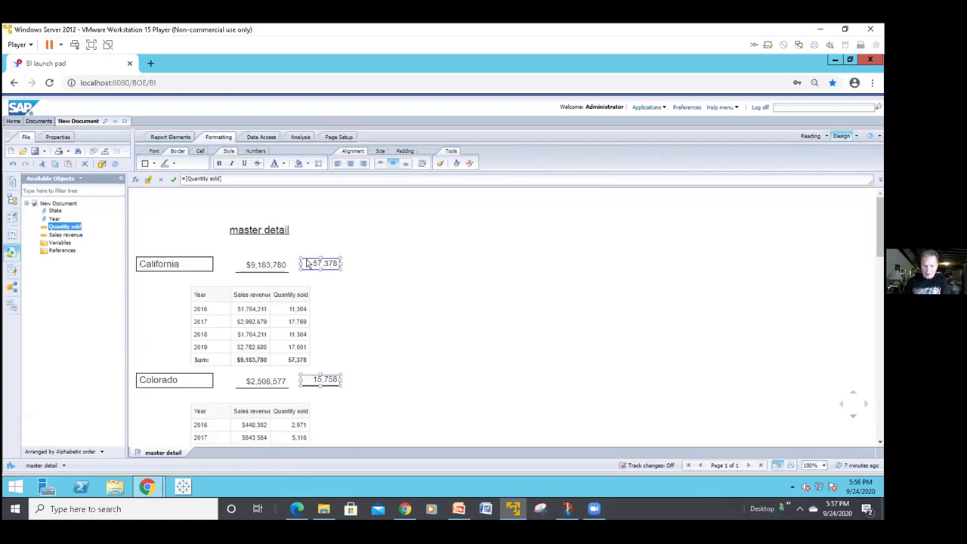
# Step: Multi-select the state name, revenue total and quantity total cells
pyautogui.click(209, 259)
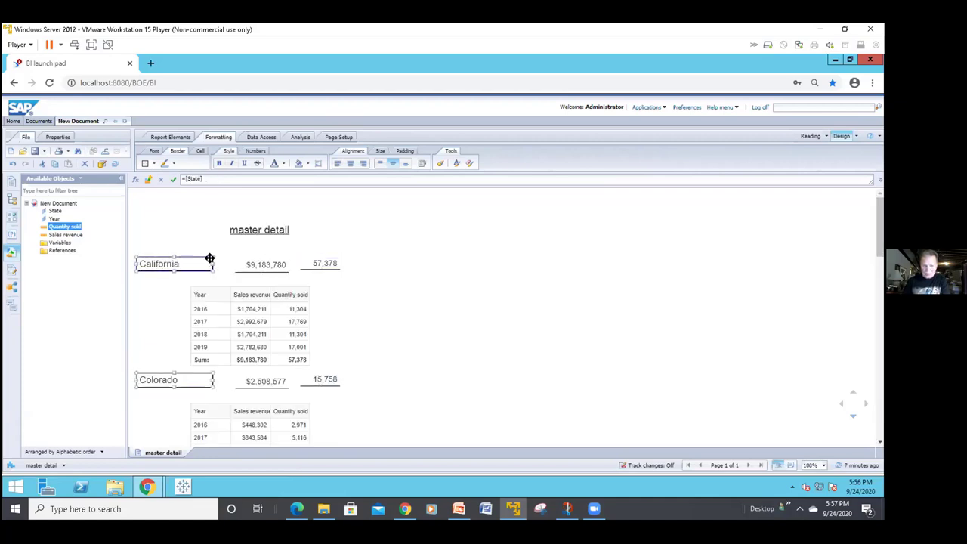
pyautogui.click(253, 264)
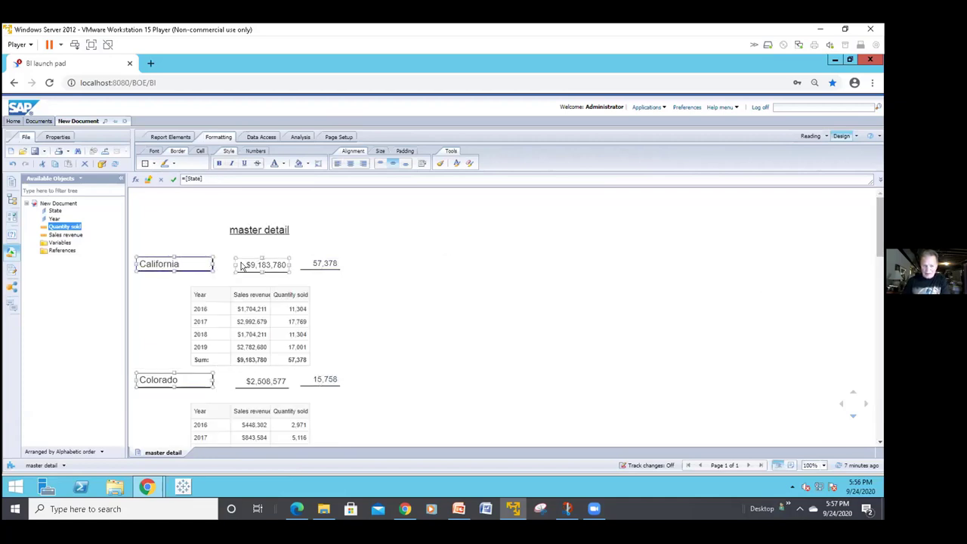
pyautogui.click(301, 262)
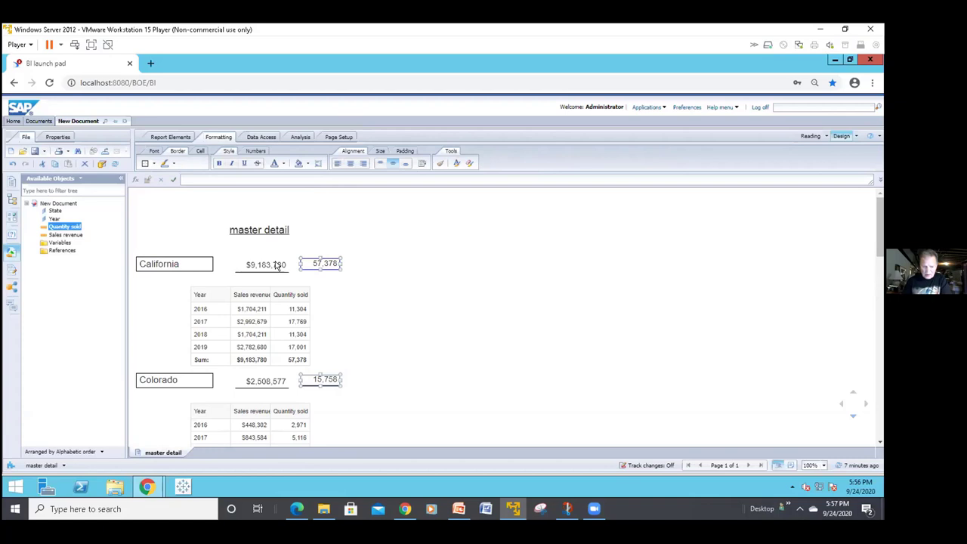
pyautogui.keyDown('ctrl'); pyautogui.click(277, 265); pyautogui.keyUp('ctrl')
pyautogui.keyDown('ctrl'); pyautogui.click(204, 264); pyautogui.keyUp('ctrl')
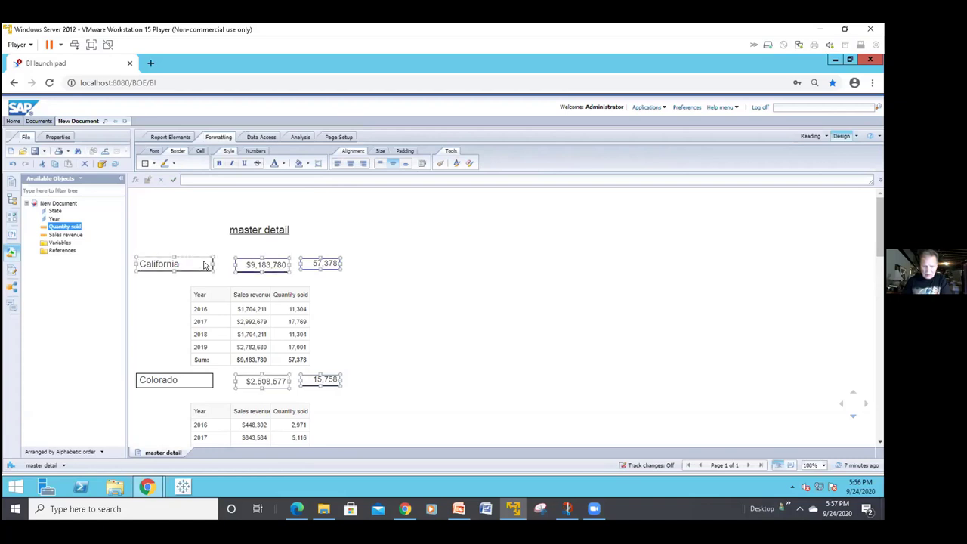
pyautogui.rightClick(204, 264)
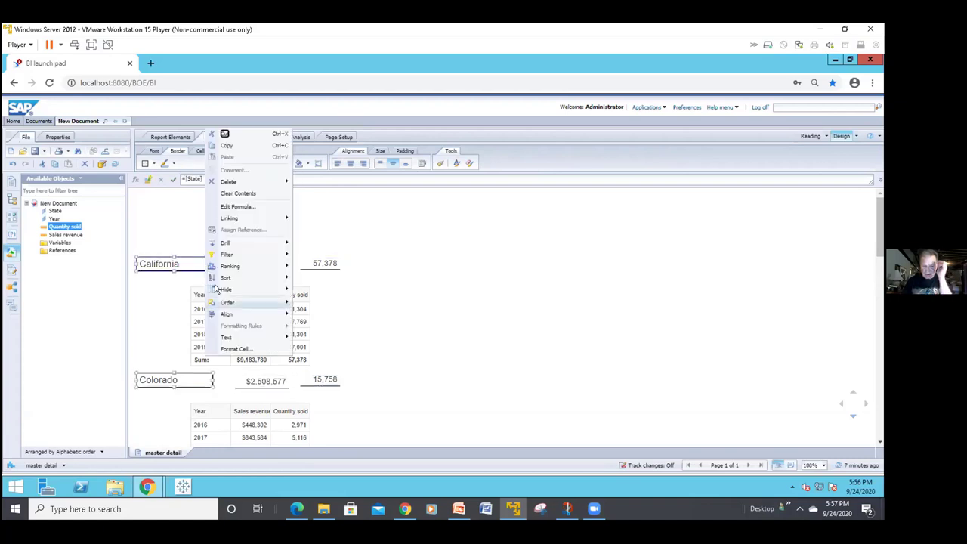
pyautogui.moveTo(231, 313)
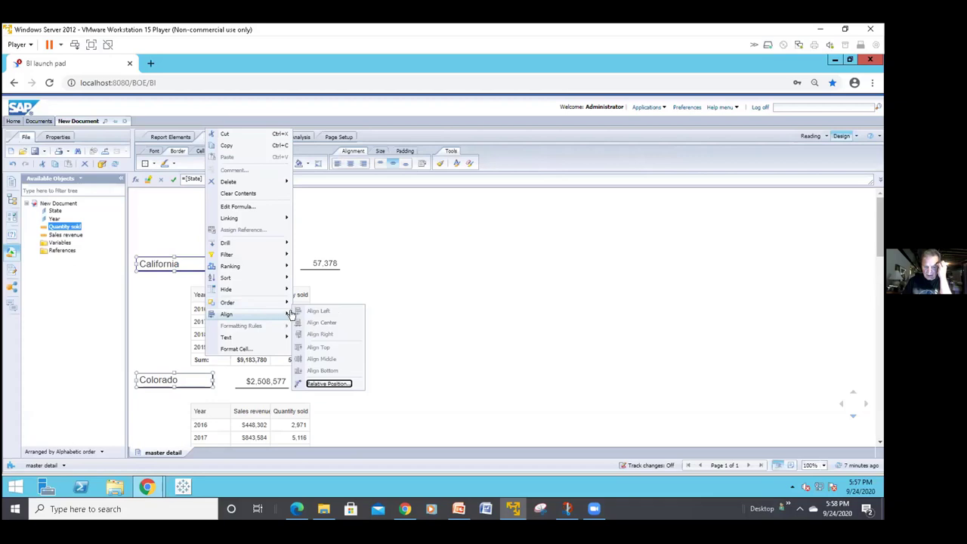
pyautogui.click(320, 294)
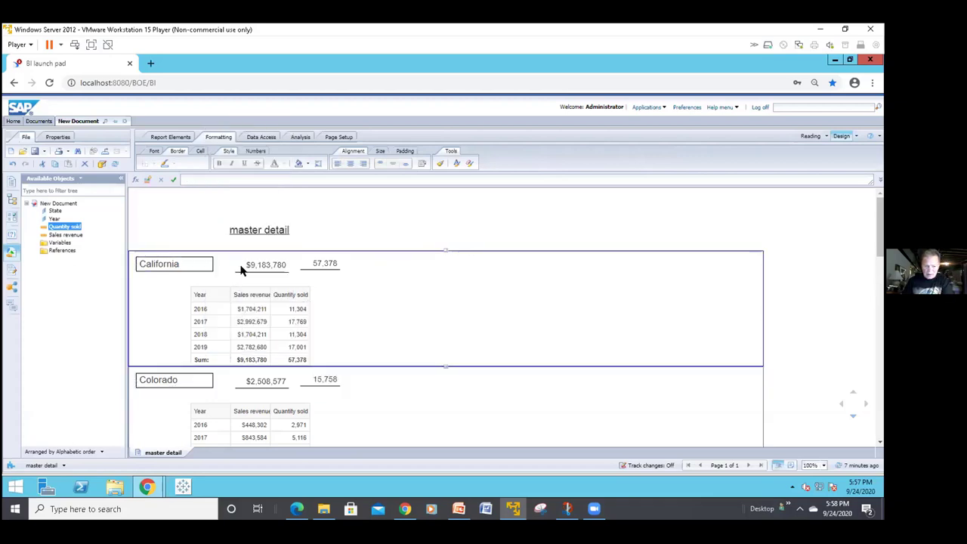
# Step: Middle-align the state, revenue and quantity cells in each master row
pyautogui.click(209, 264)
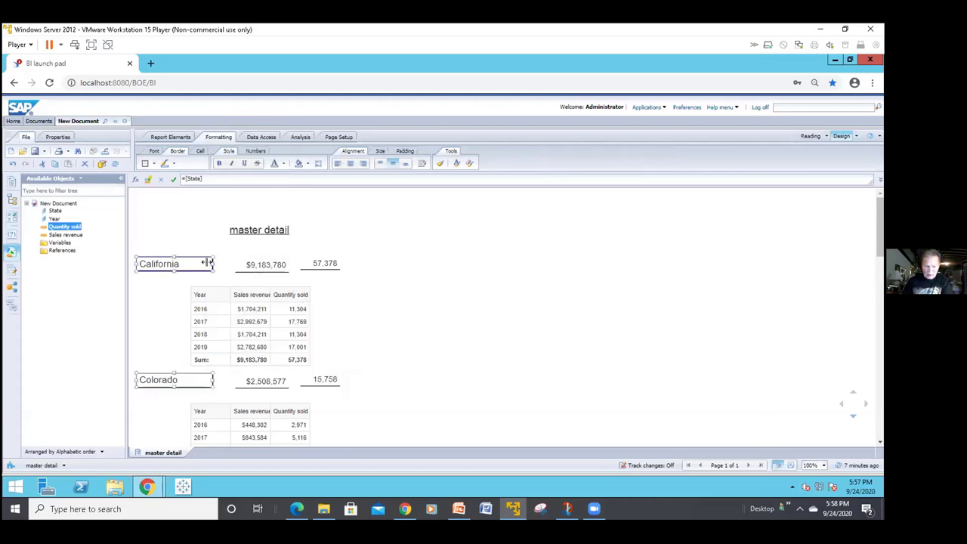
pyautogui.keyDown('ctrl'); pyautogui.click(249, 264); pyautogui.keyUp('ctrl')
pyautogui.keyDown('ctrl'); pyautogui.click(305, 264); pyautogui.keyUp('ctrl')
pyautogui.rightClick(304, 264)
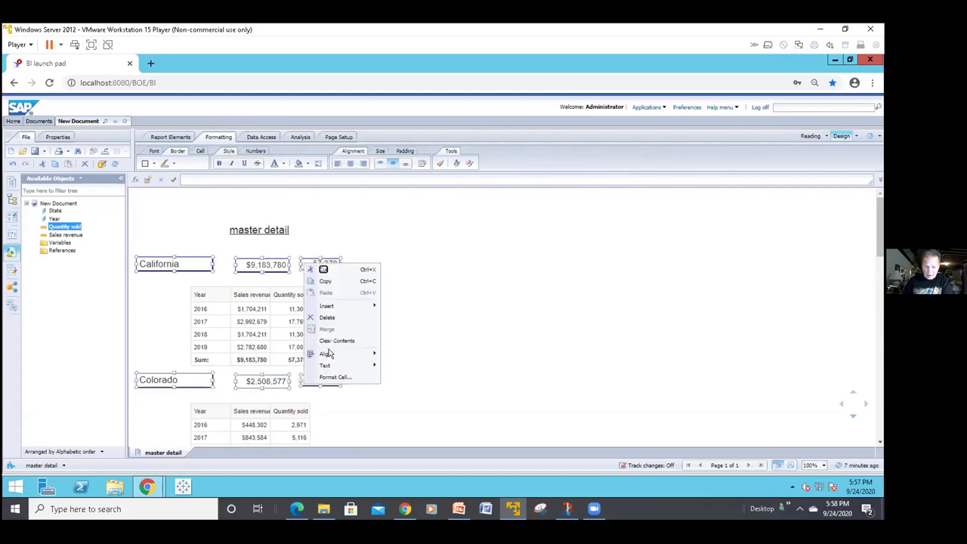
pyautogui.moveTo(364, 360)
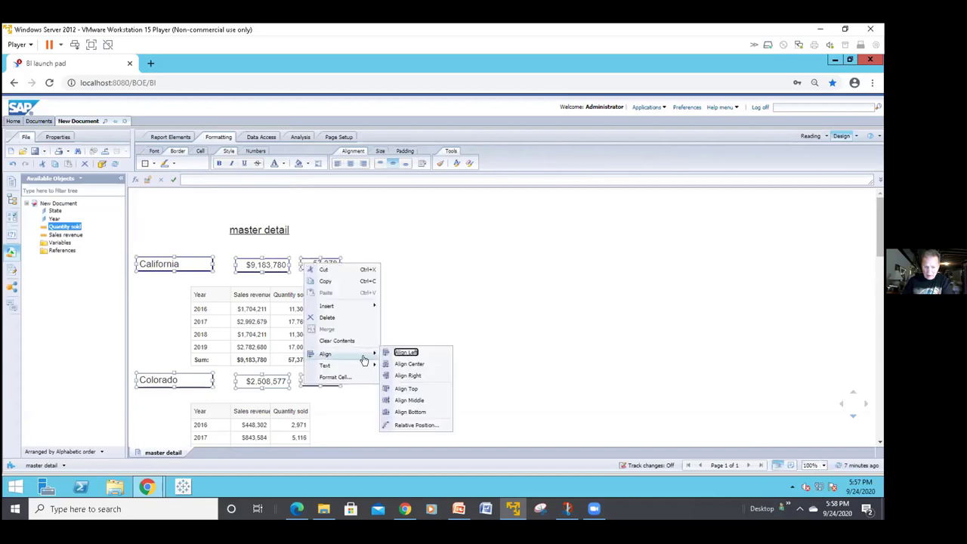
pyautogui.click(404, 400)
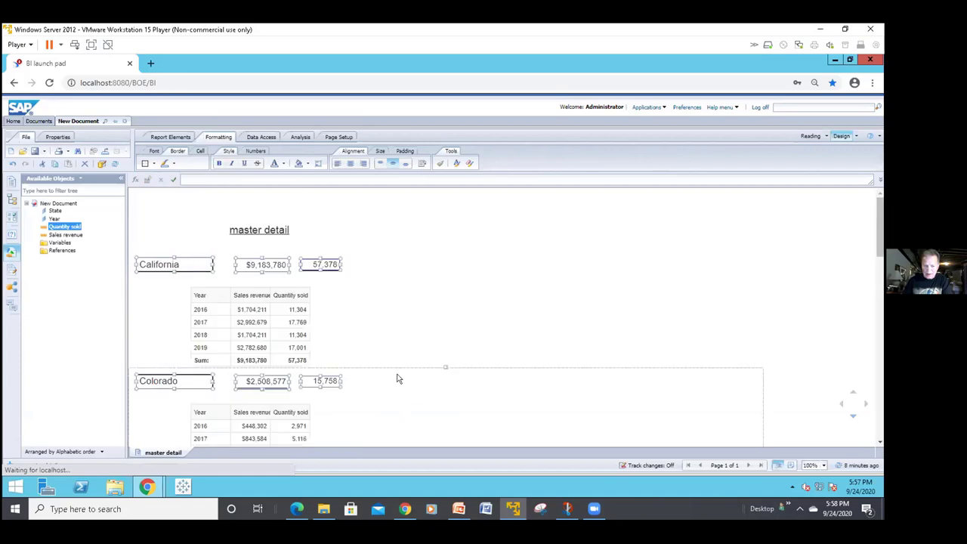
# Step: Show the navigation map with master detail expanded to its eight state sections
pyautogui.click(320, 265)
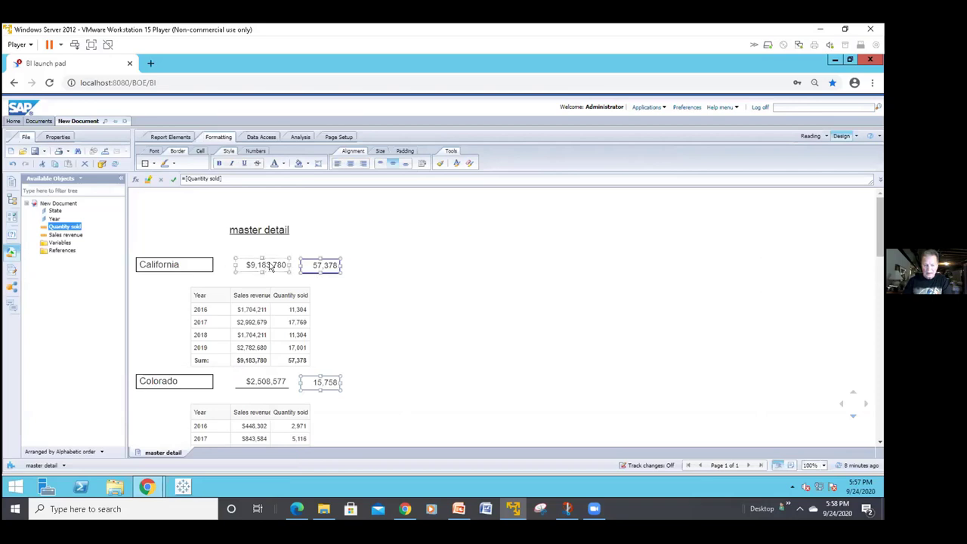
pyautogui.click(13, 198)
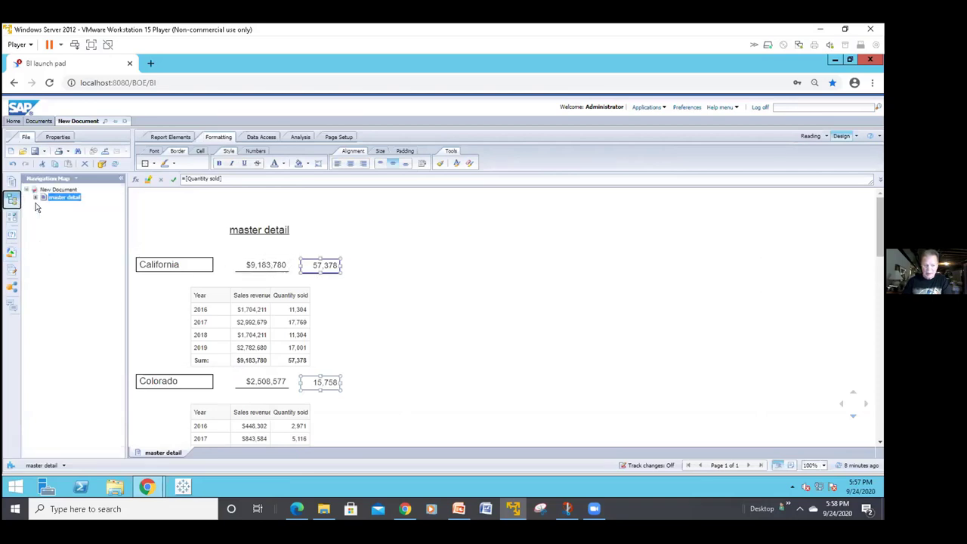
pyautogui.click(34, 197)
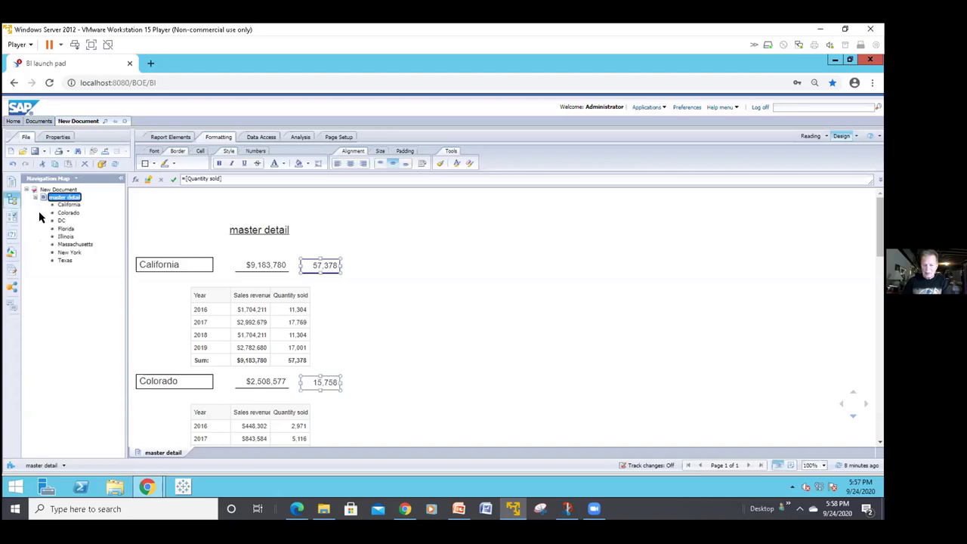
# Step: Jump to New York, Colorado, California, back to master detail, then show Available Objects
pyautogui.click(131, 266)
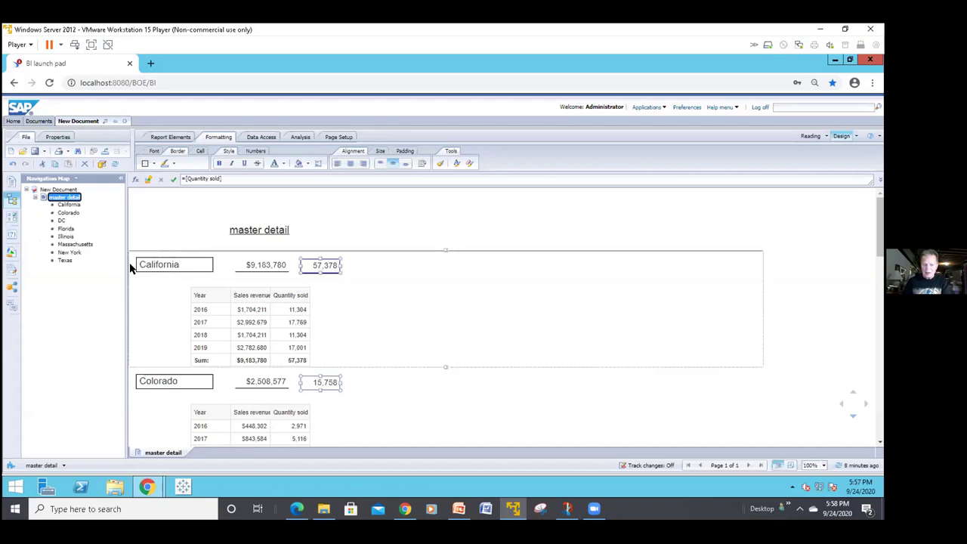
pyautogui.click(80, 254)
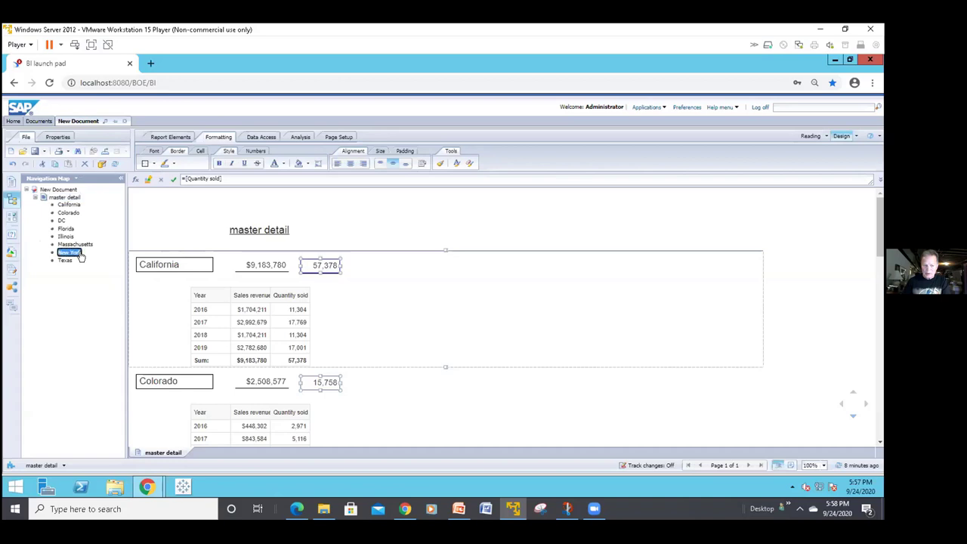
pyautogui.click(73, 213)
pyautogui.click(74, 205)
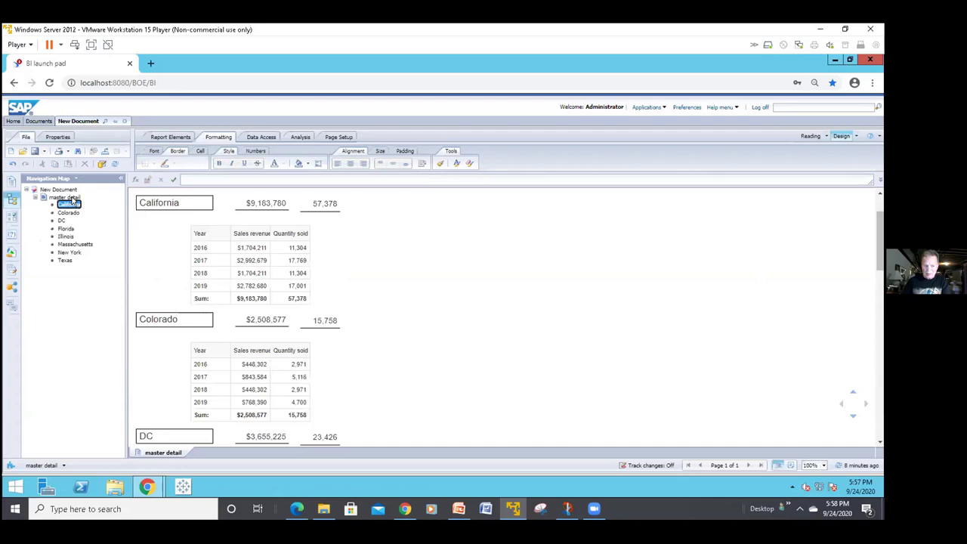
pyautogui.click(72, 198)
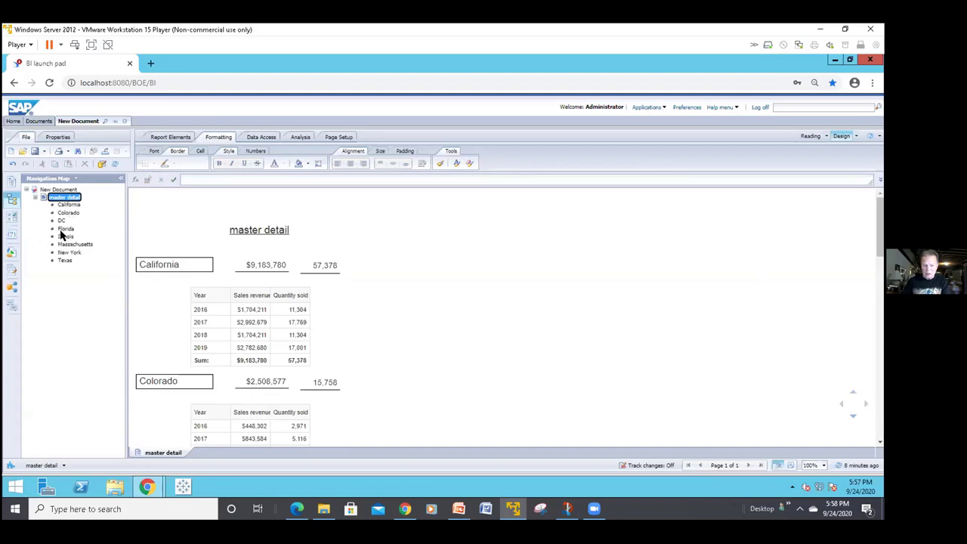
pyautogui.click(11, 252)
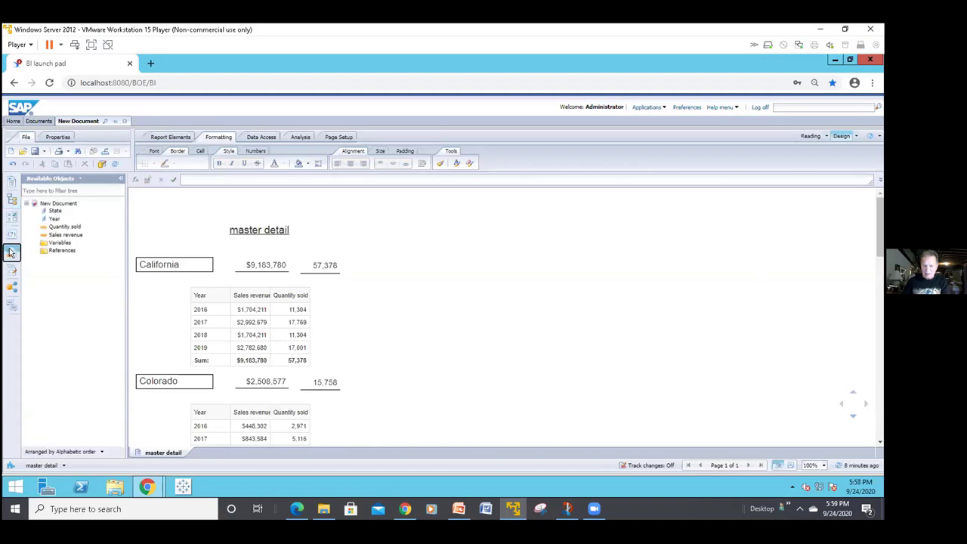
# Step: Copy California's Year, Sales revenue and Quantity sold table and paste it beside the original
pyautogui.click(156, 297)
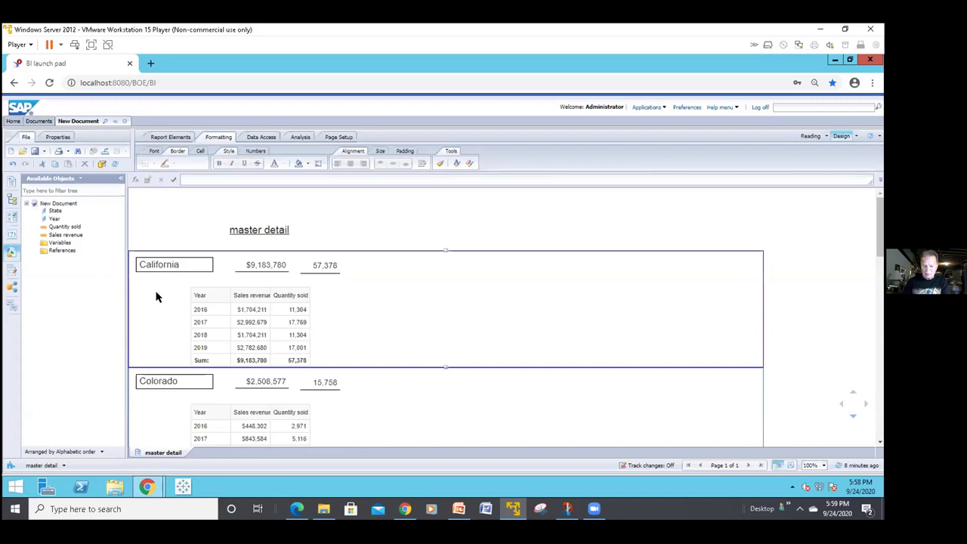
pyautogui.click(223, 284)
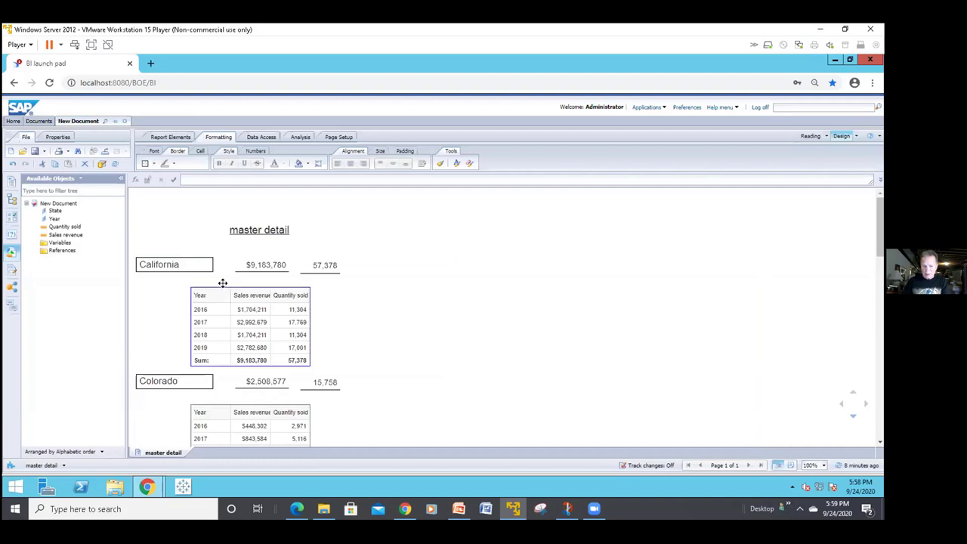
pyautogui.rightClick(223, 283)
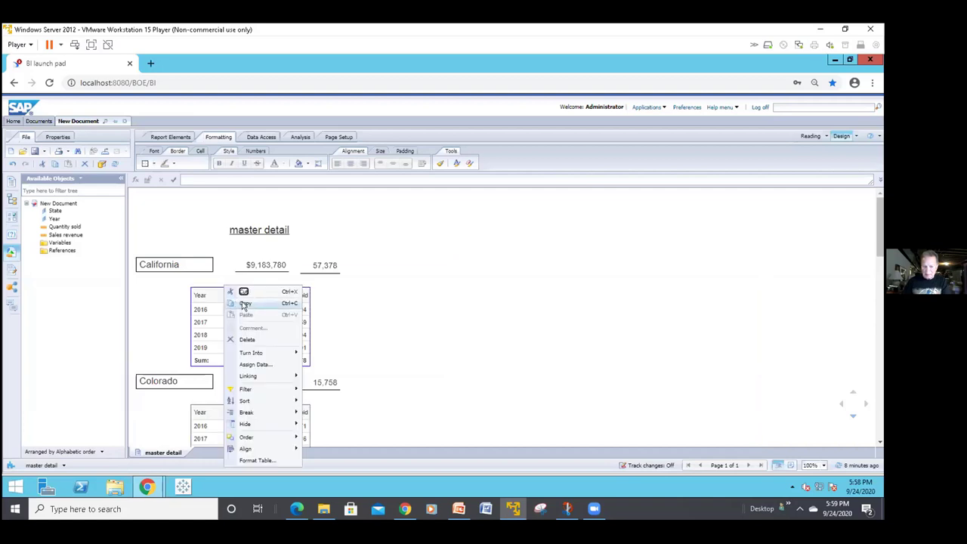
pyautogui.click(244, 304)
pyautogui.click(317, 302)
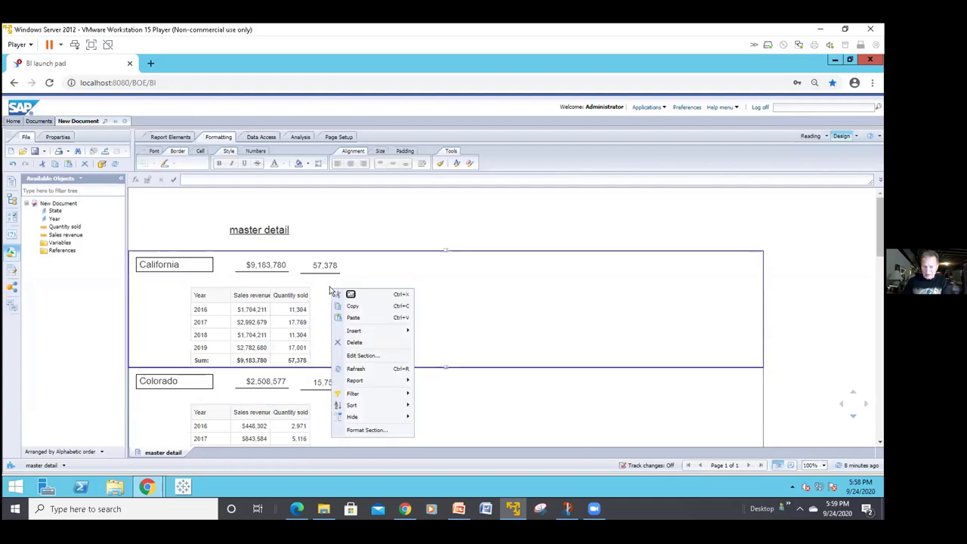
pyautogui.rightClick(330, 287)
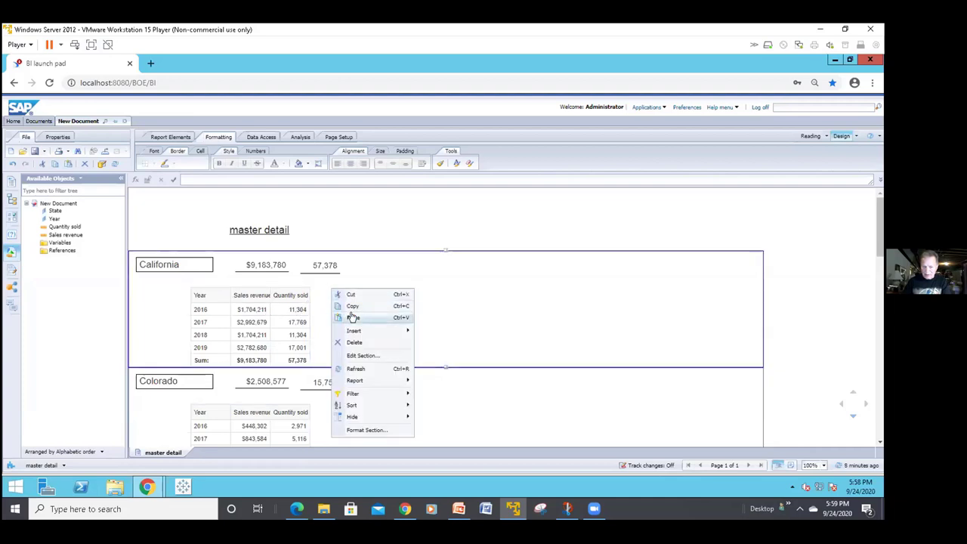
pyautogui.click(352, 317)
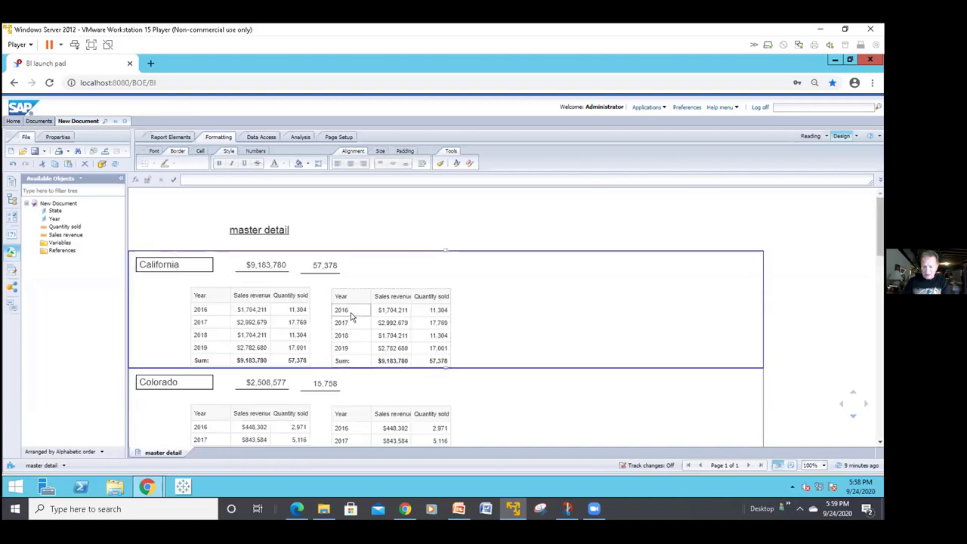
# Step: Turn the copied table into a Sales revenue by Year pie chart and refresh the data
pyautogui.click(350, 311)
pyautogui.rightClick(350, 314)
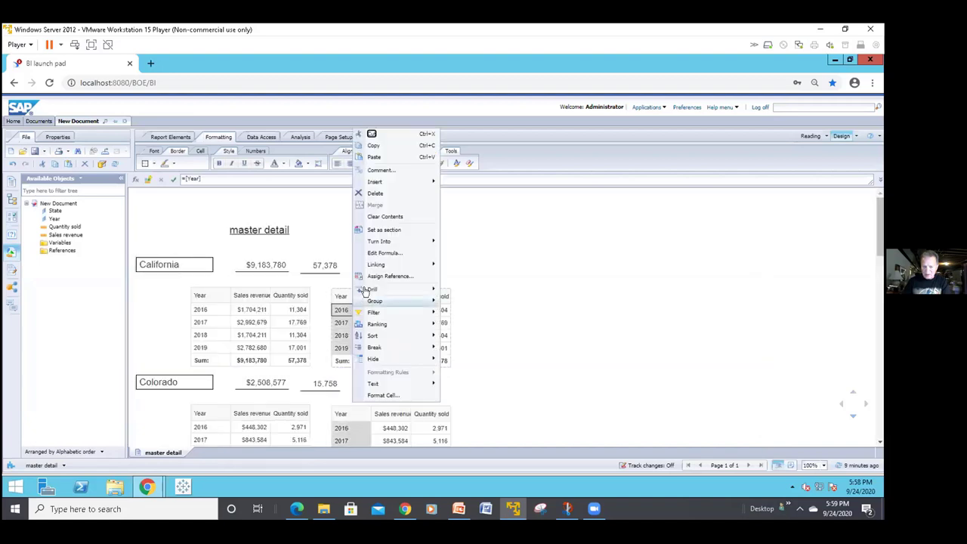
pyautogui.moveTo(380, 247)
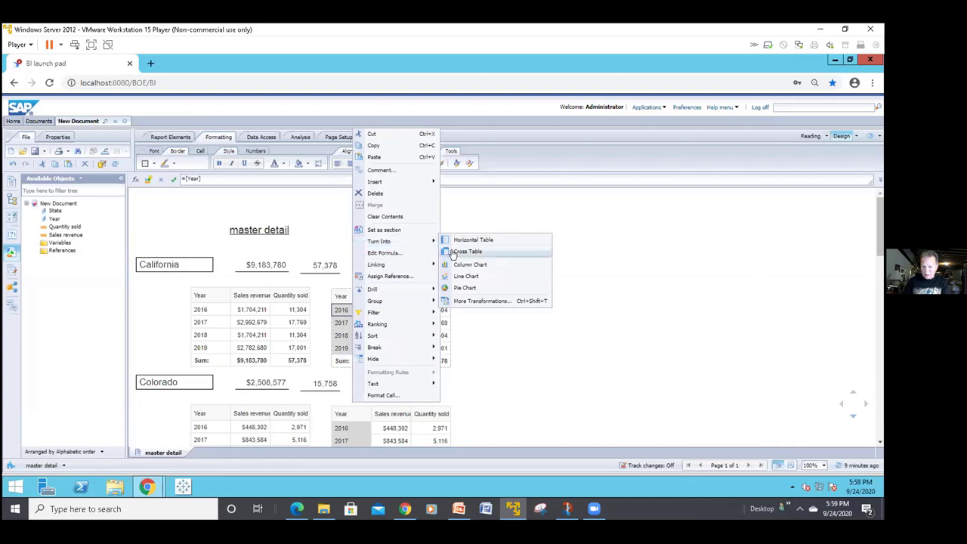
pyautogui.click(464, 288)
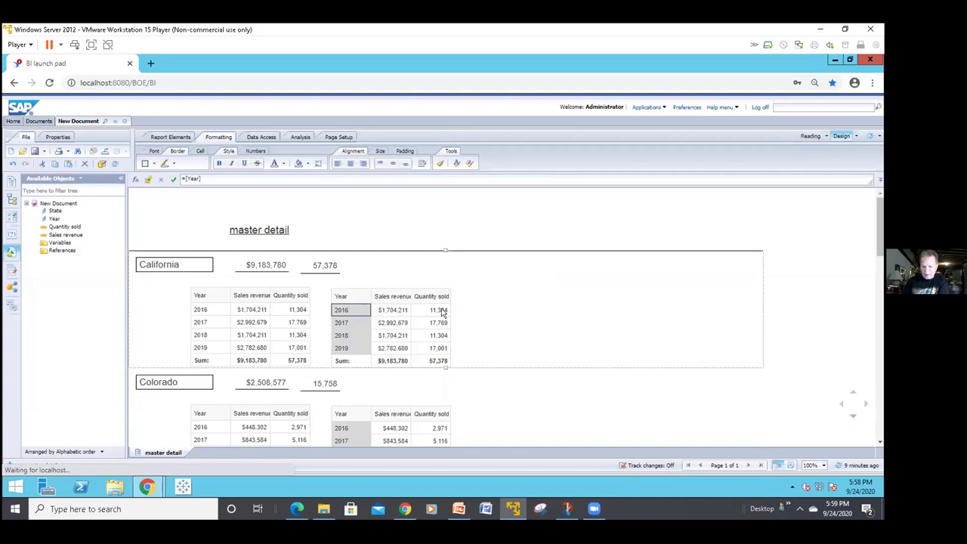
pyautogui.click(443, 312)
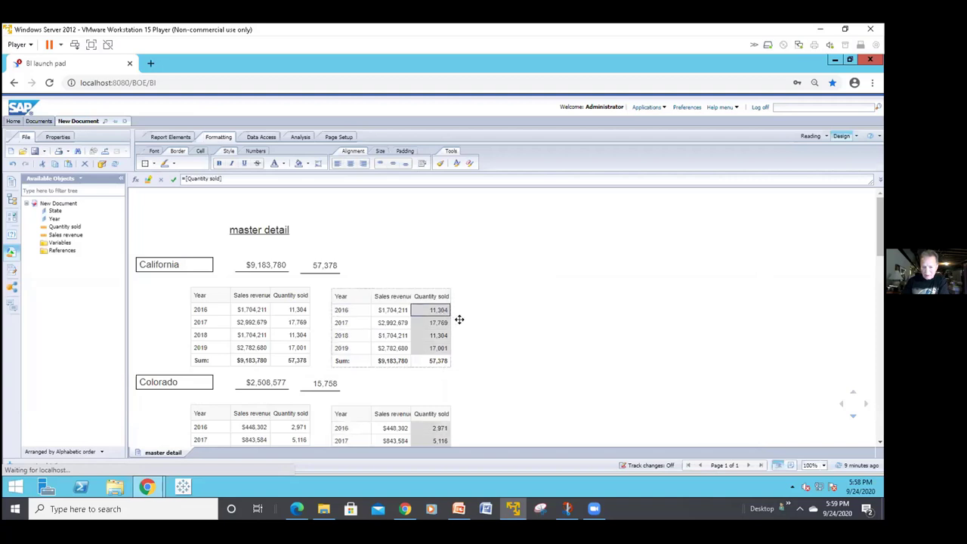
pyautogui.click(459, 323)
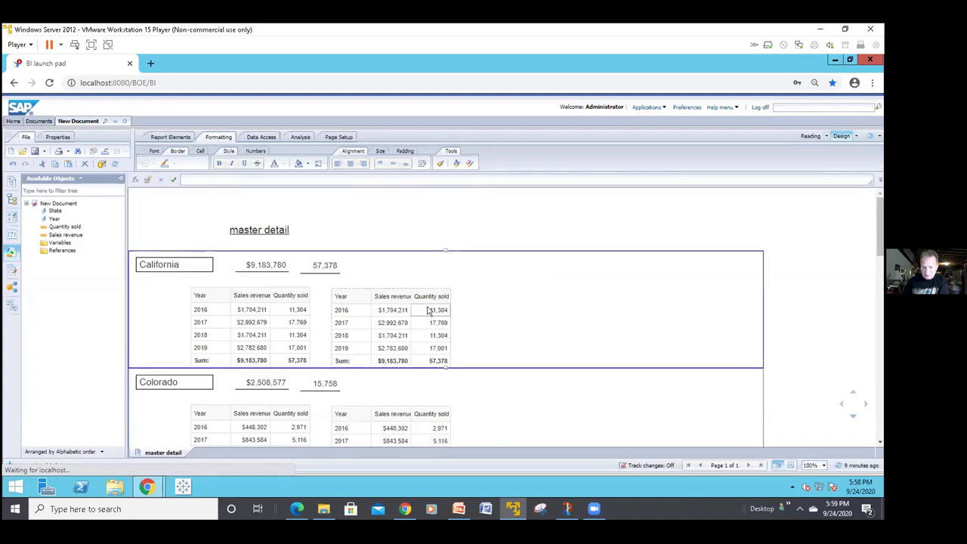
pyautogui.click(429, 310)
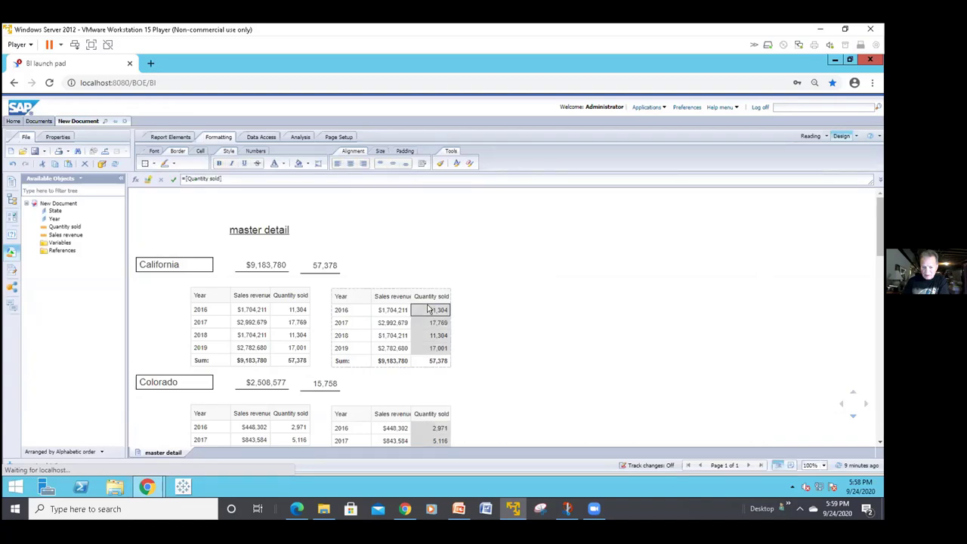
pyautogui.rightClick(427, 307)
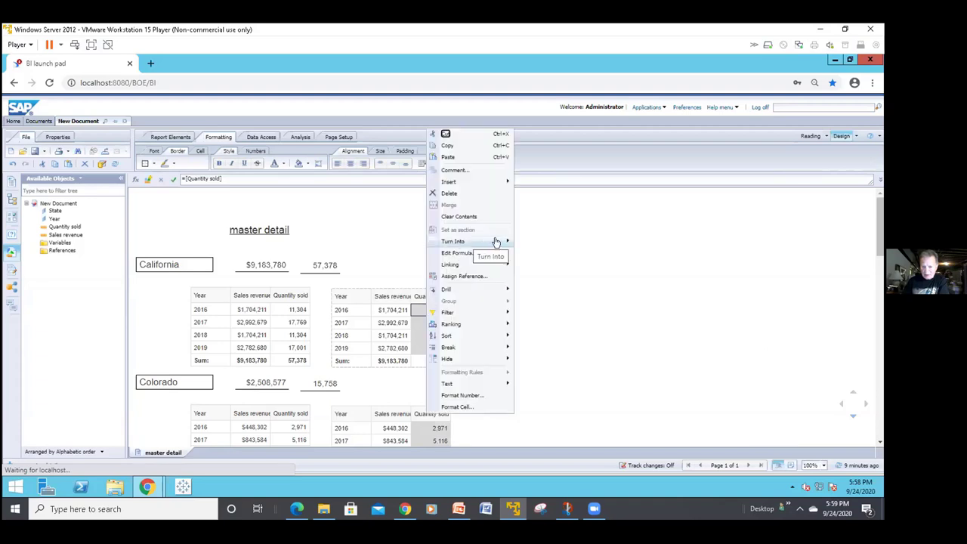
pyautogui.moveTo(498, 241)
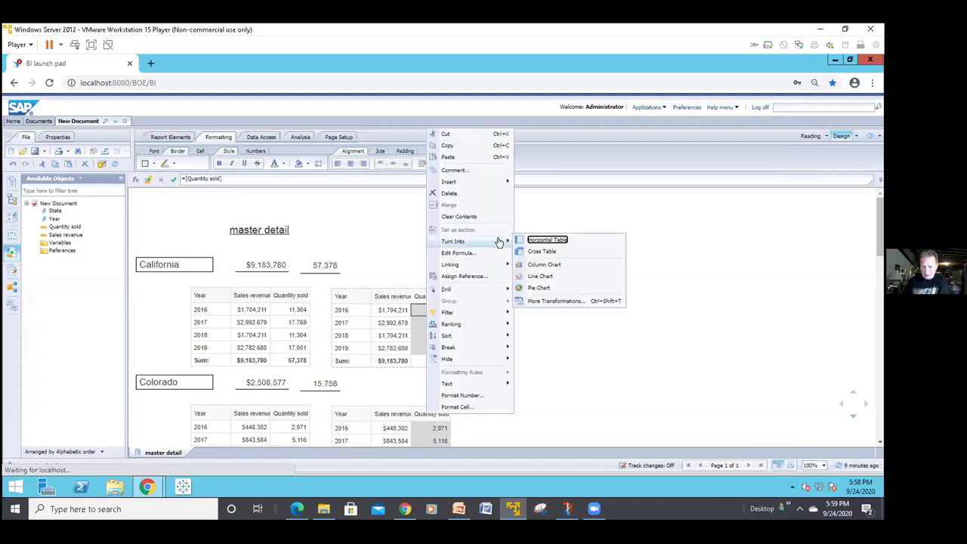
pyautogui.click(533, 287)
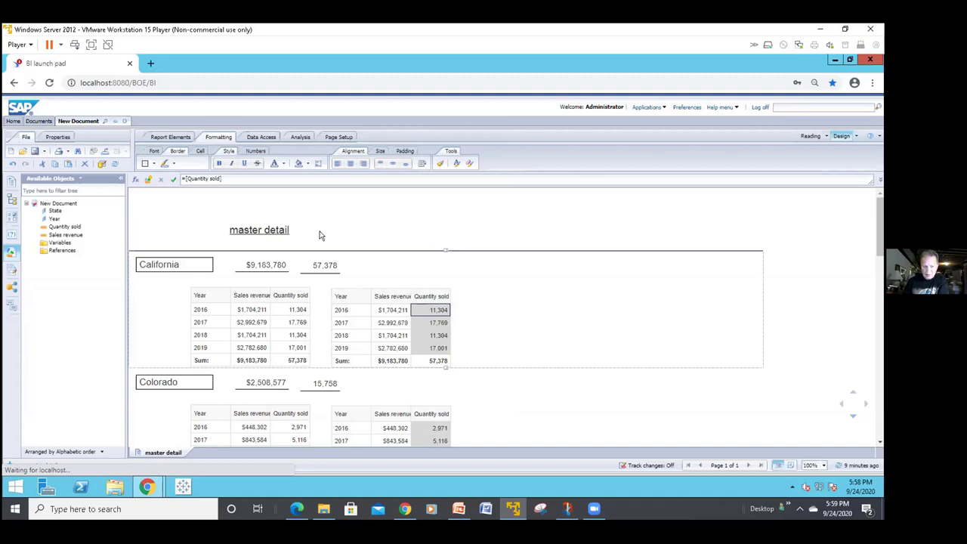
pyautogui.click(114, 166)
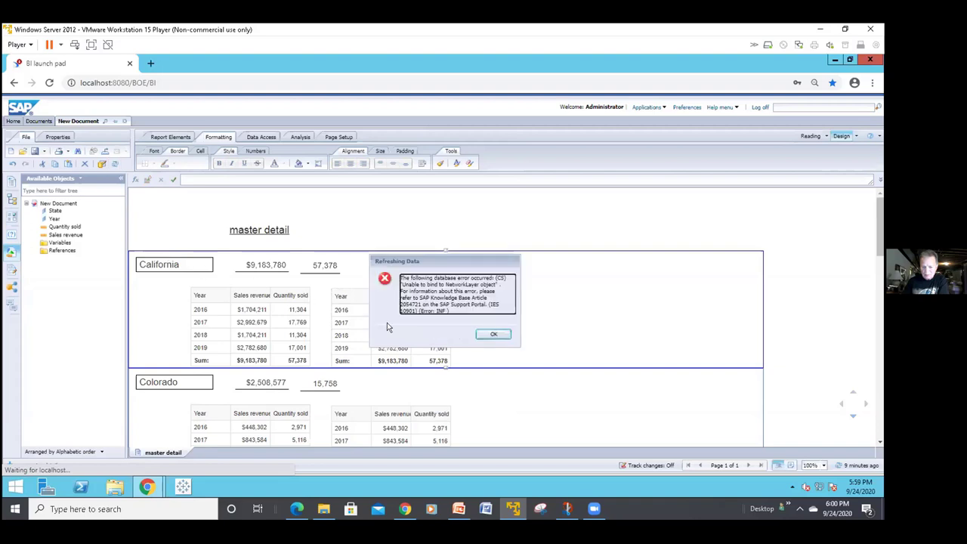
pyautogui.click(487, 334)
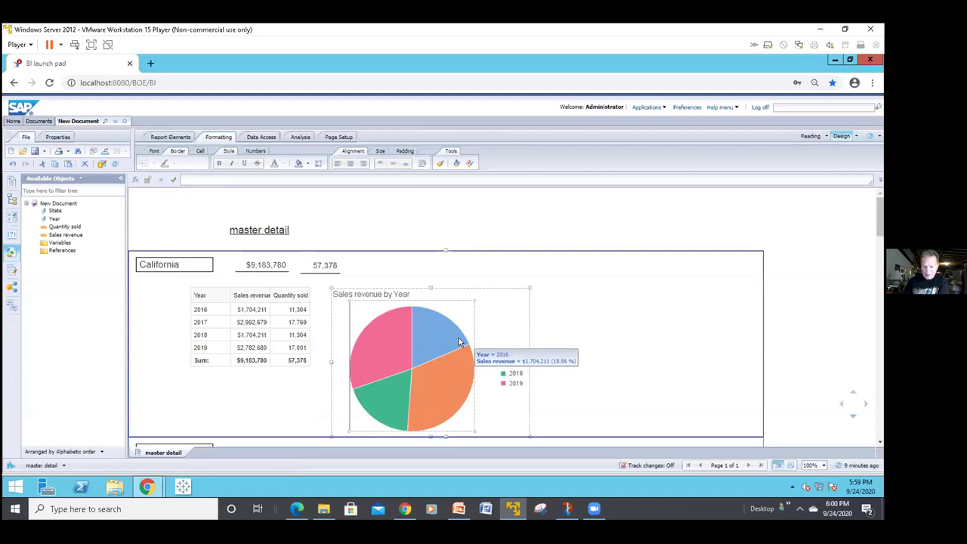
# Step: Shrink the Sales revenue by Year pie chart to a small square next to the Year table
pyautogui.scroll(-1, 458, 343)
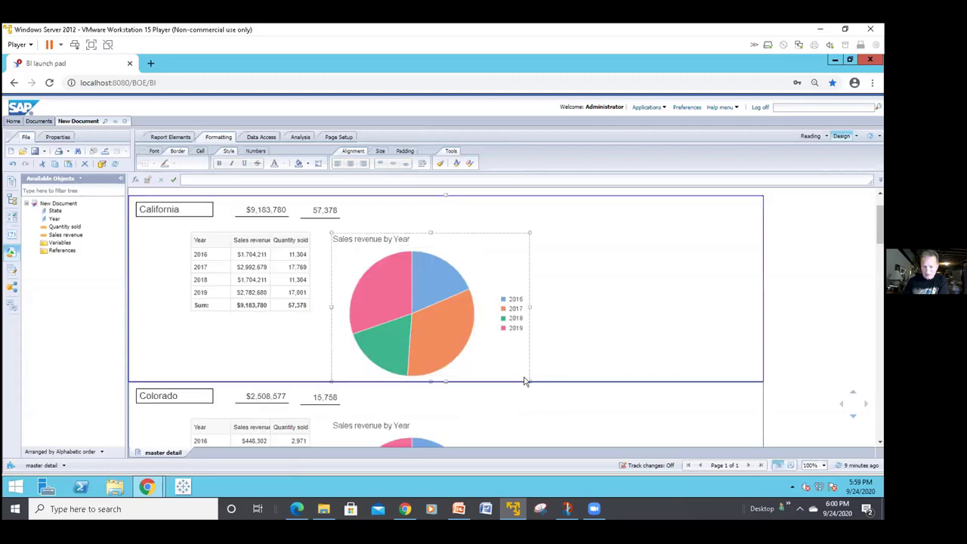
pyautogui.click(510, 364)
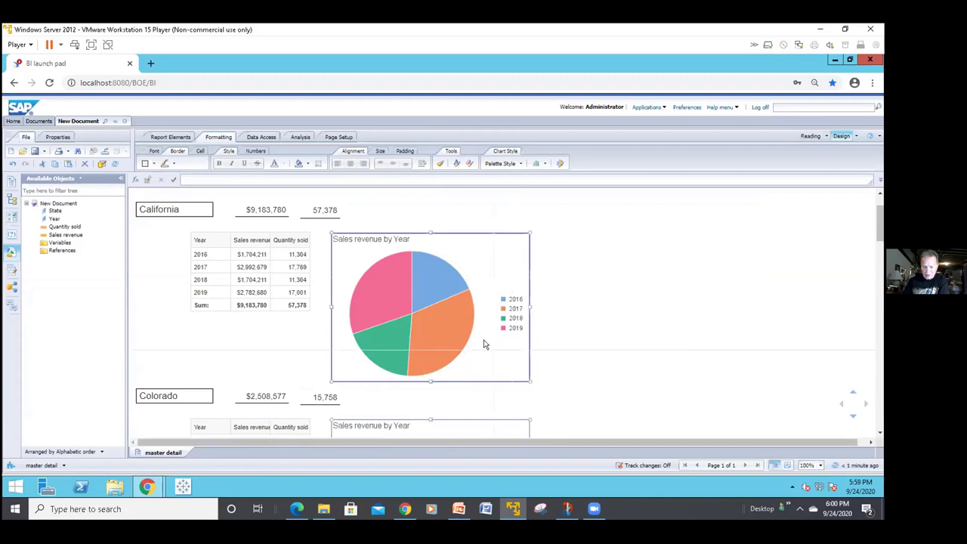
pyautogui.moveTo(441, 311); pyautogui.dragTo(441, 311)
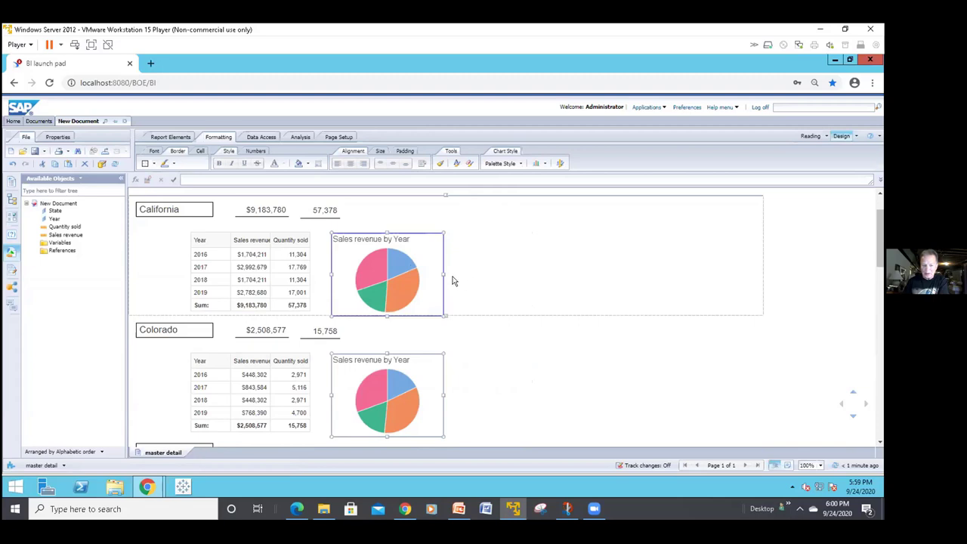
pyautogui.scroll(2, 454, 282)
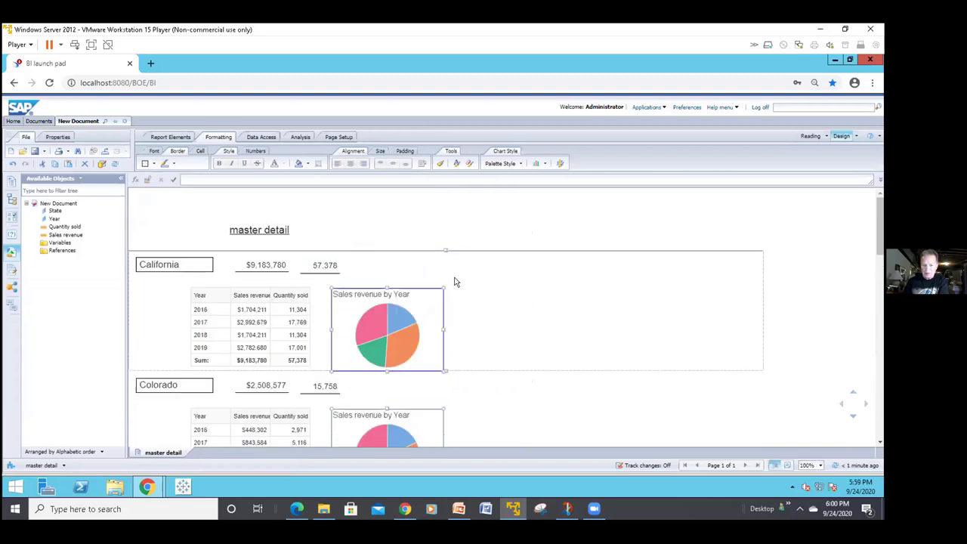
# Step: Delete the Sales revenue by Year pie chart from the state sections
pyautogui.rightClick(398, 288)
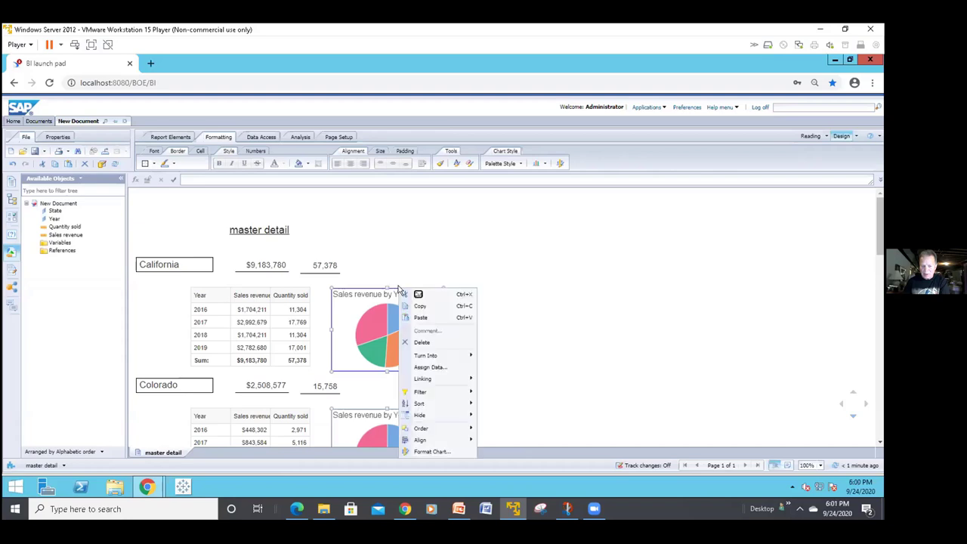
pyautogui.click(416, 344)
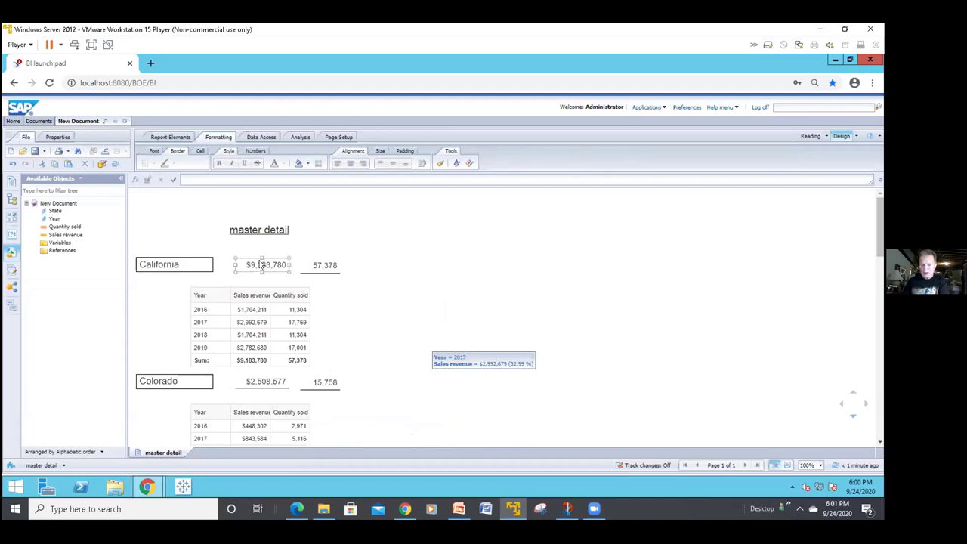
pyautogui.click(312, 270)
pyautogui.click(285, 267)
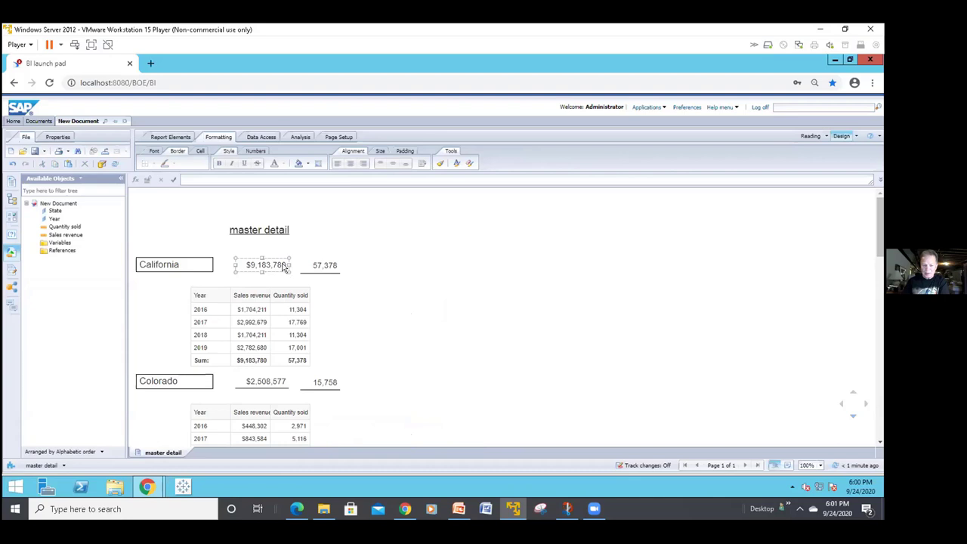
# Step: Scroll through the state sections to check the remaining totals and Year tables, returning to California
pyautogui.scroll(-1, 284, 268)
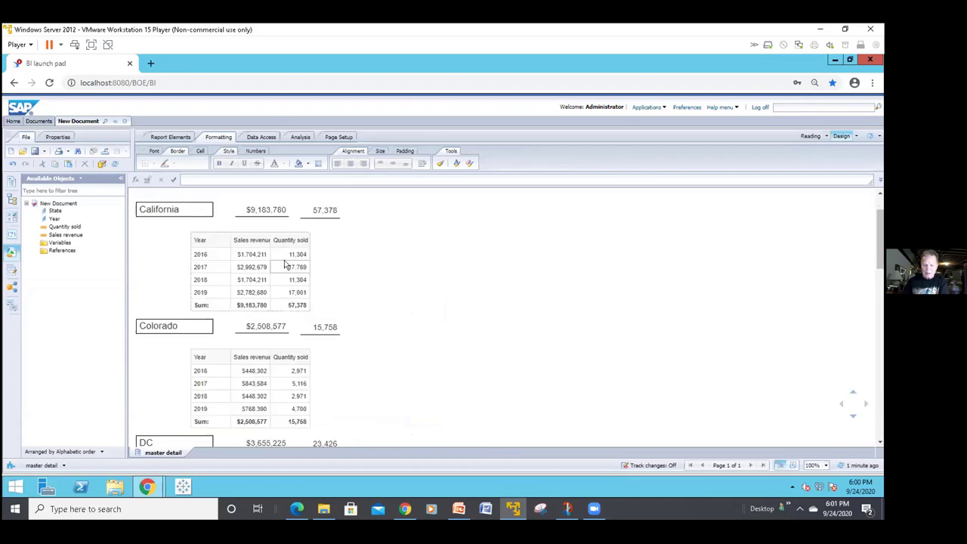
pyautogui.click(274, 225)
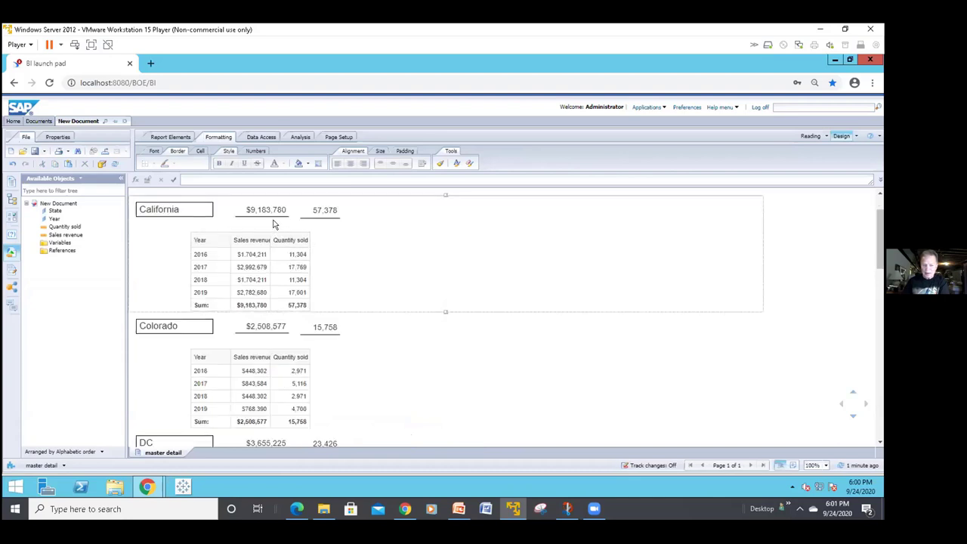
pyautogui.scroll(-8, 272, 227)
pyautogui.scroll(-3, 266, 231)
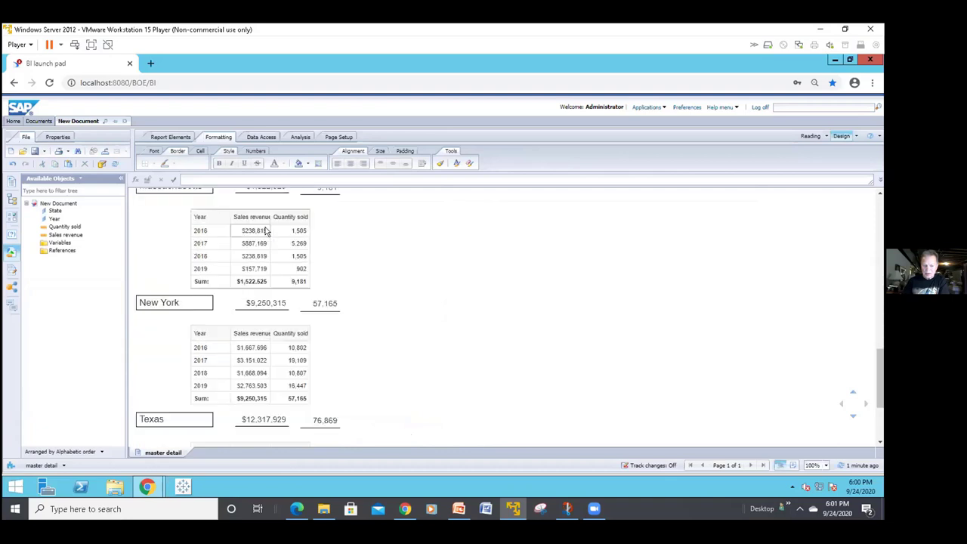
pyautogui.scroll(6, 265, 231)
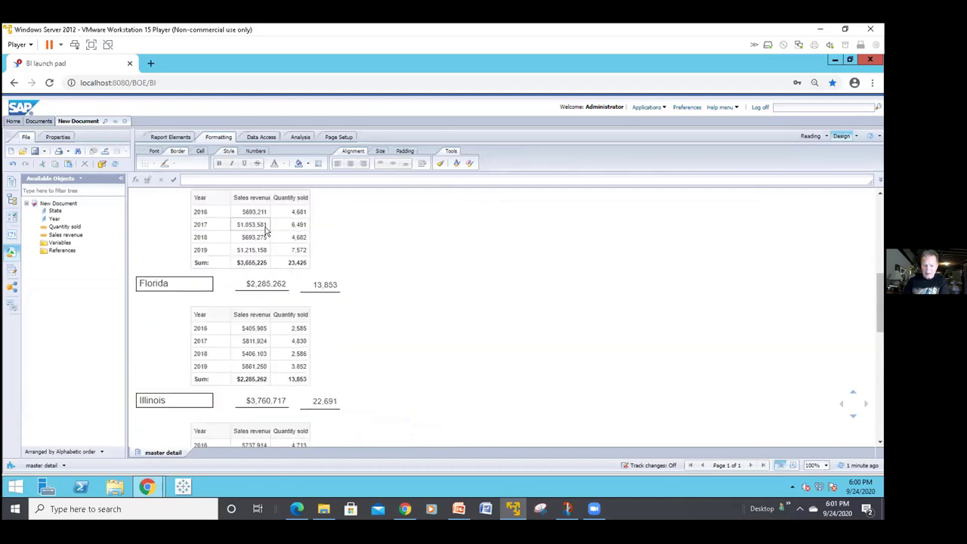
pyautogui.scroll(2, 265, 232)
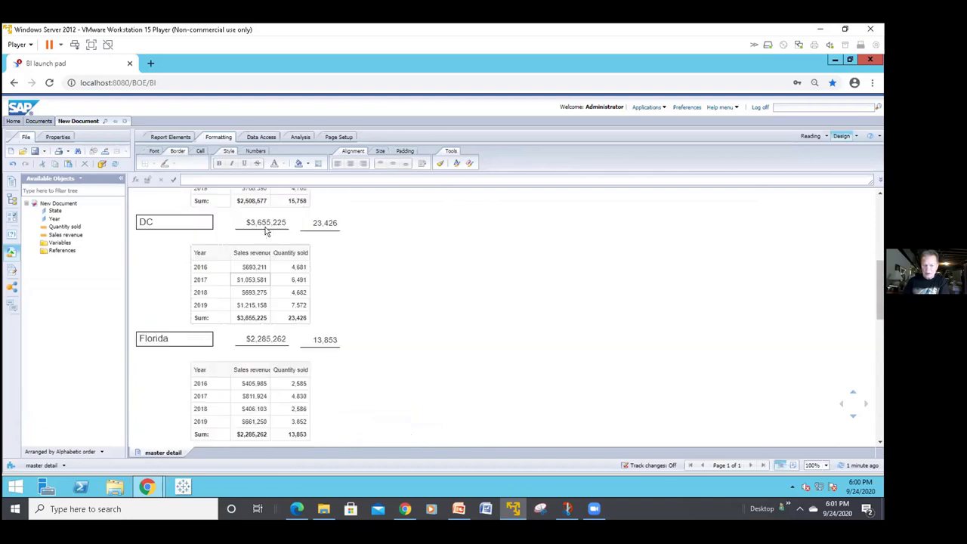
pyautogui.scroll(4, 265, 231)
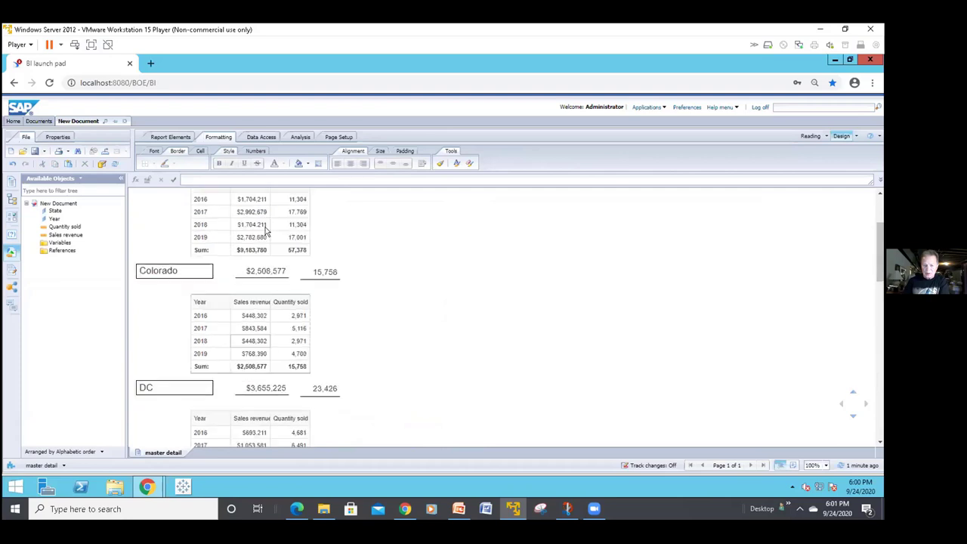
pyautogui.click(251, 273)
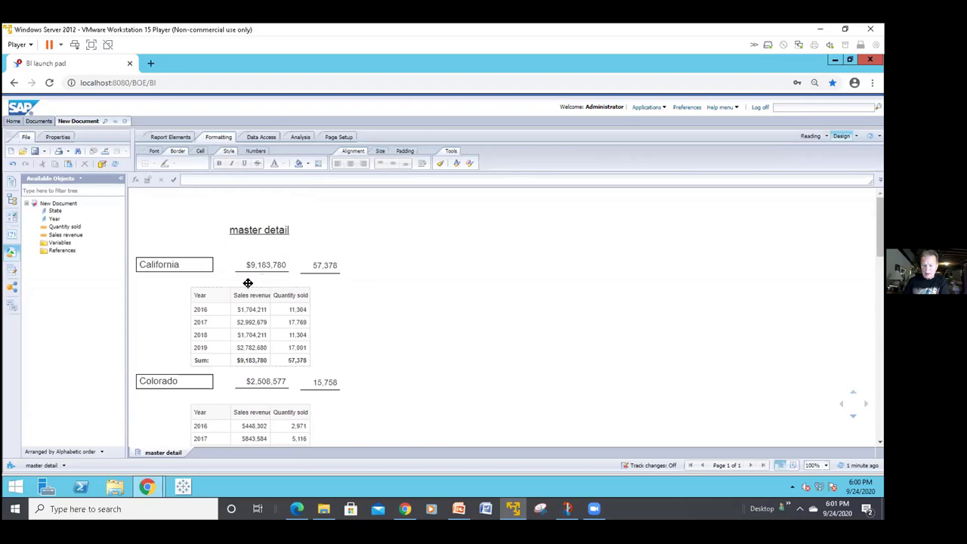
pyautogui.click(247, 283)
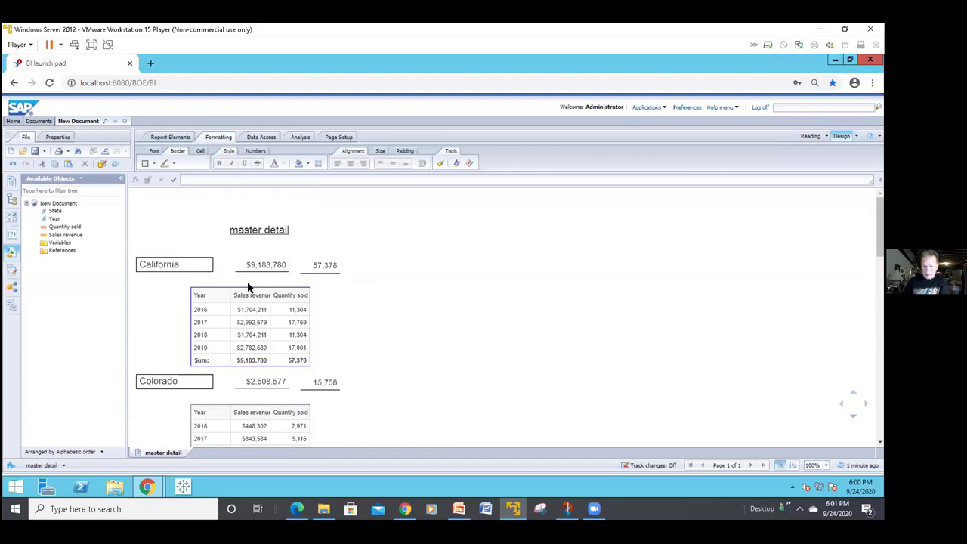
pyautogui.rightClick(247, 282)
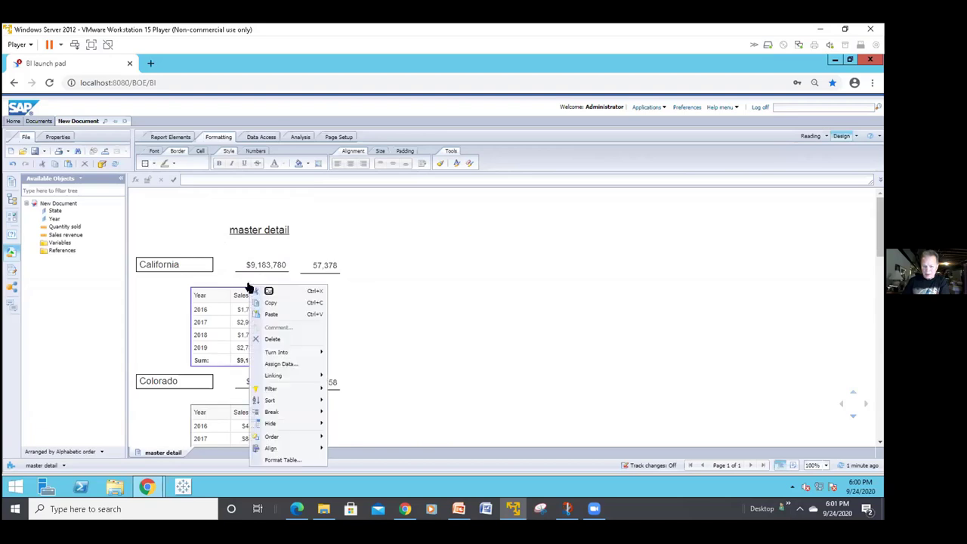
pyautogui.click(284, 459)
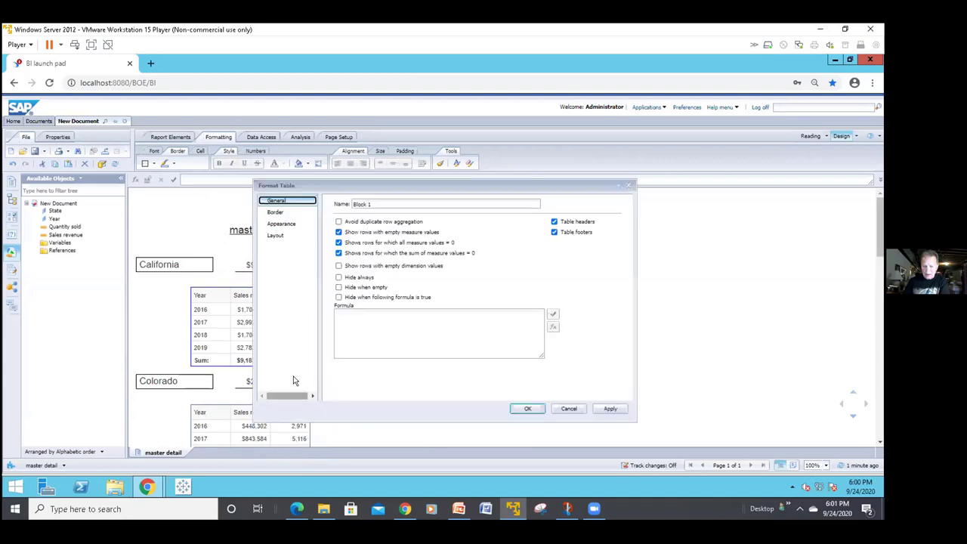
pyautogui.click(338, 298)
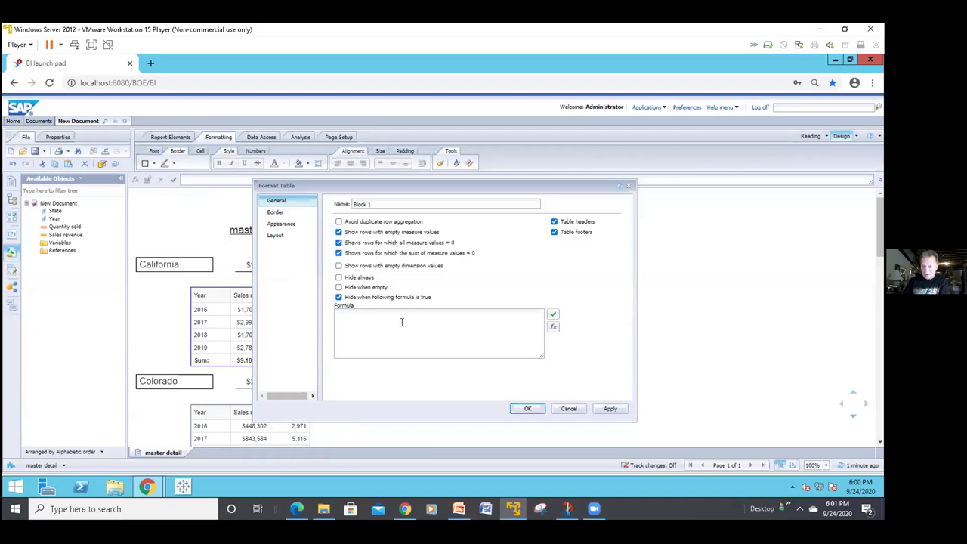
pyautogui.click(338, 297)
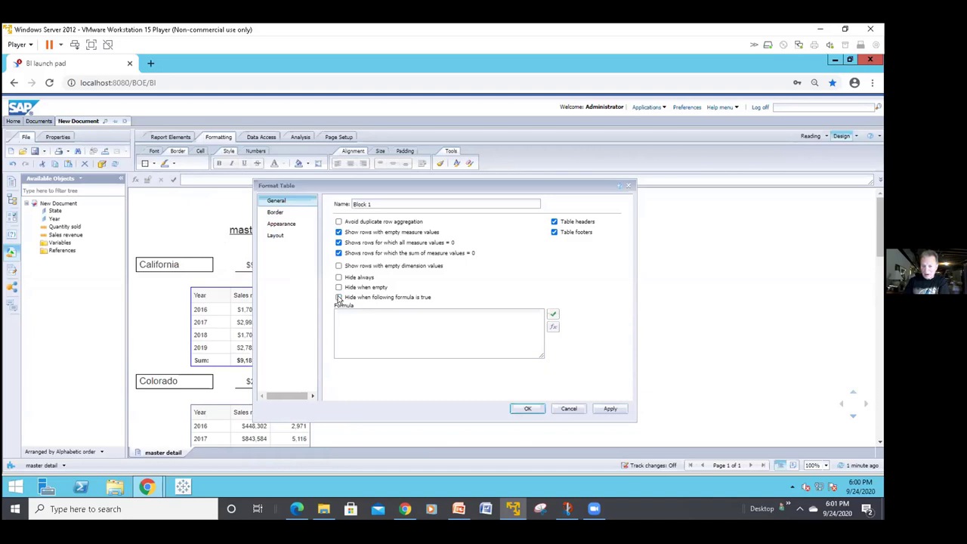
pyautogui.click(523, 408)
pyautogui.click(463, 354)
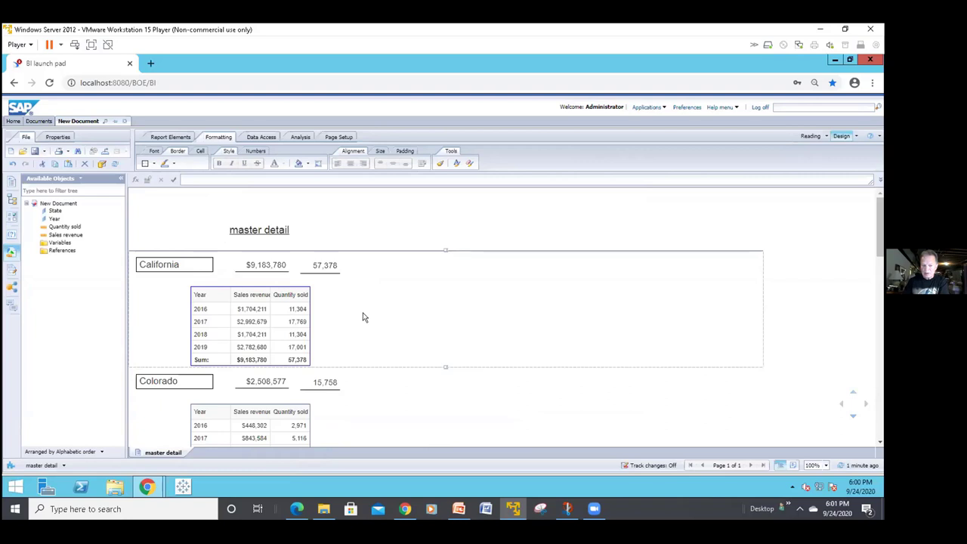
# Step: Select the master Sales revenue cells in California's header row
pyautogui.click(261, 265)
pyautogui.click(342, 287)
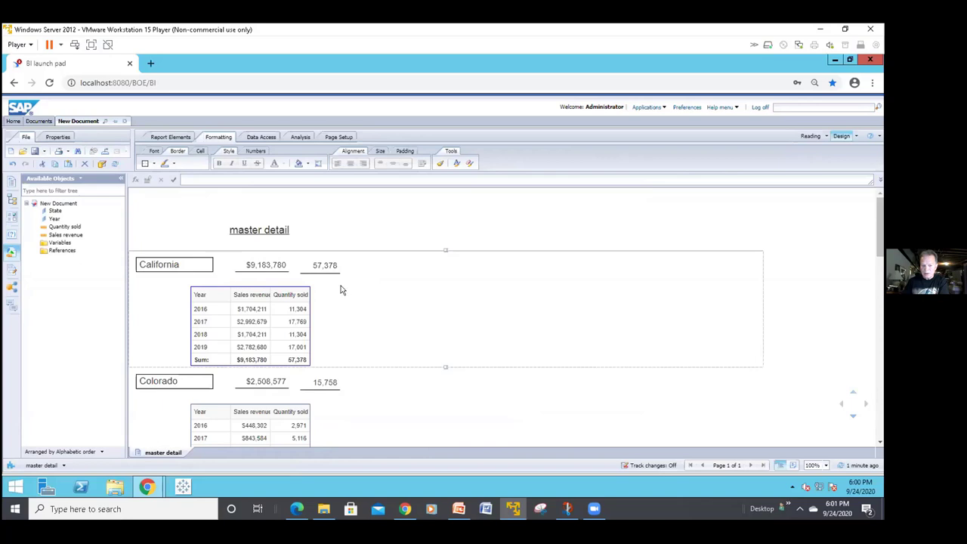
pyautogui.click(274, 265)
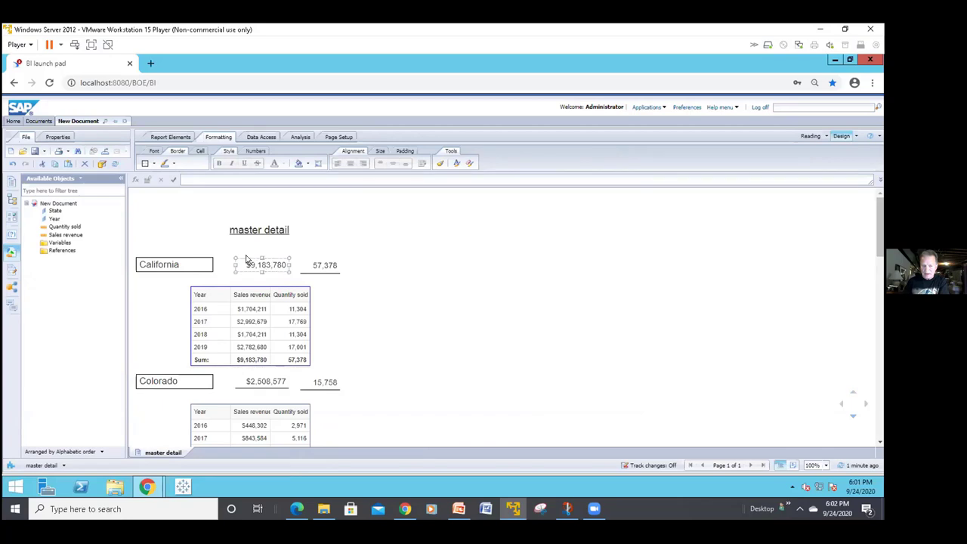
pyautogui.click(210, 263)
pyautogui.click(268, 265)
pyautogui.click(318, 266)
pyautogui.click(317, 276)
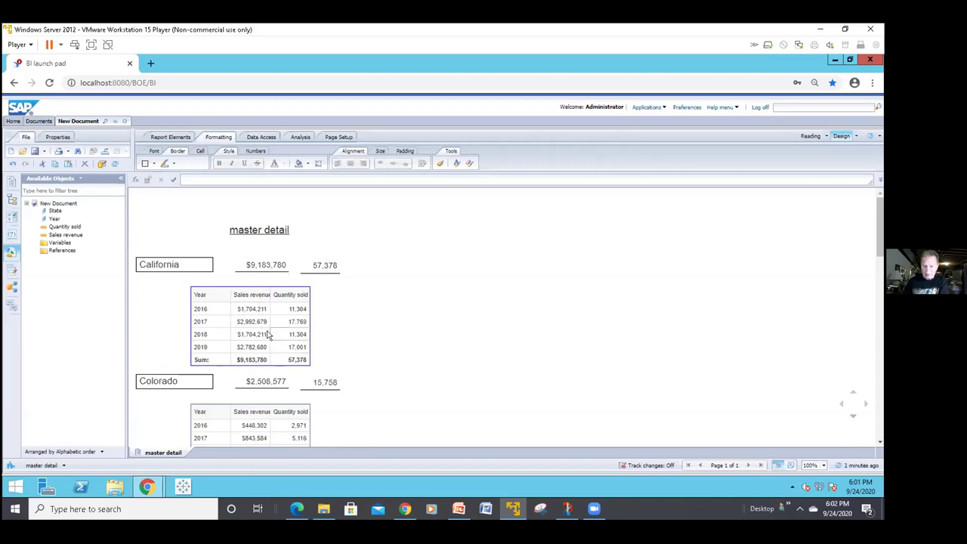
pyautogui.click(250, 269)
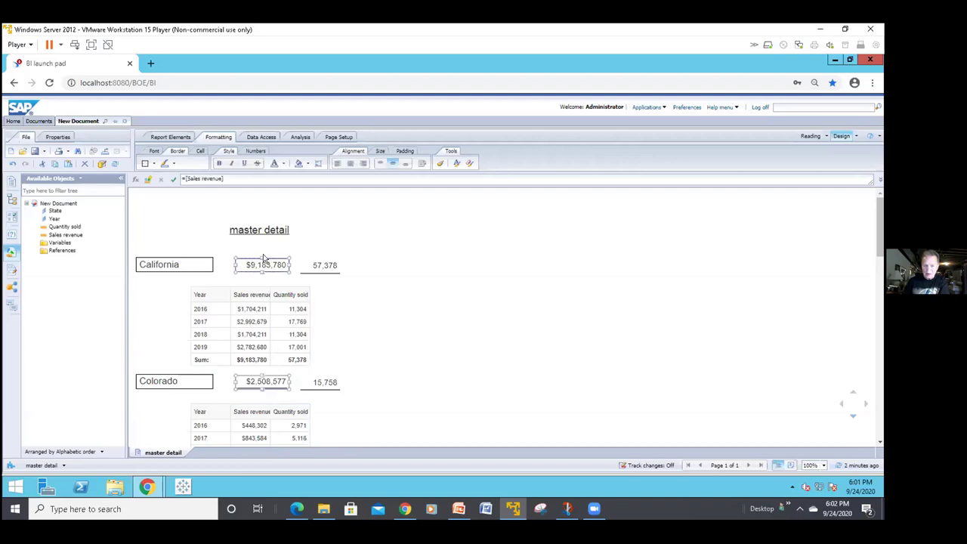
# Step: Start a new conditional formatting rule from Analysis > Conditional
pyautogui.click(299, 137)
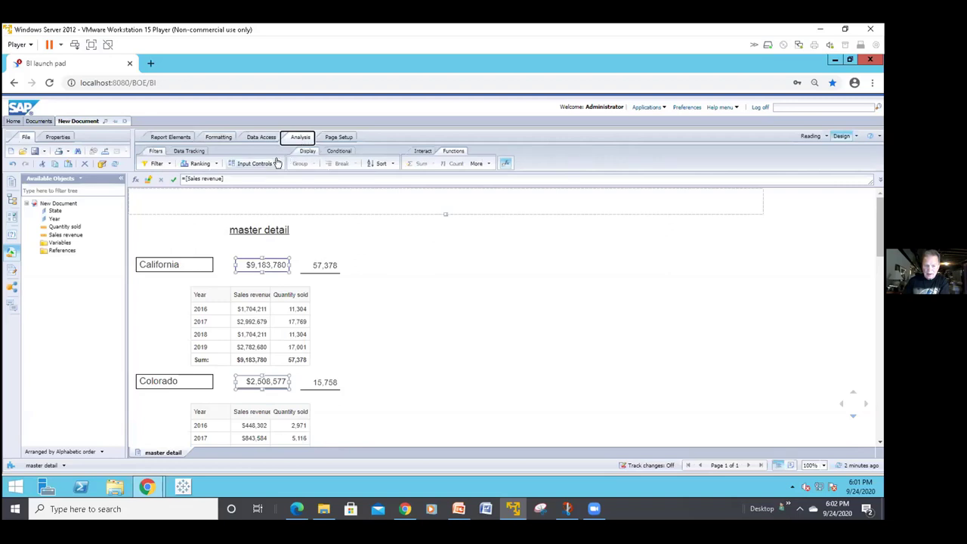
pyautogui.click(337, 154)
pyautogui.click(361, 163)
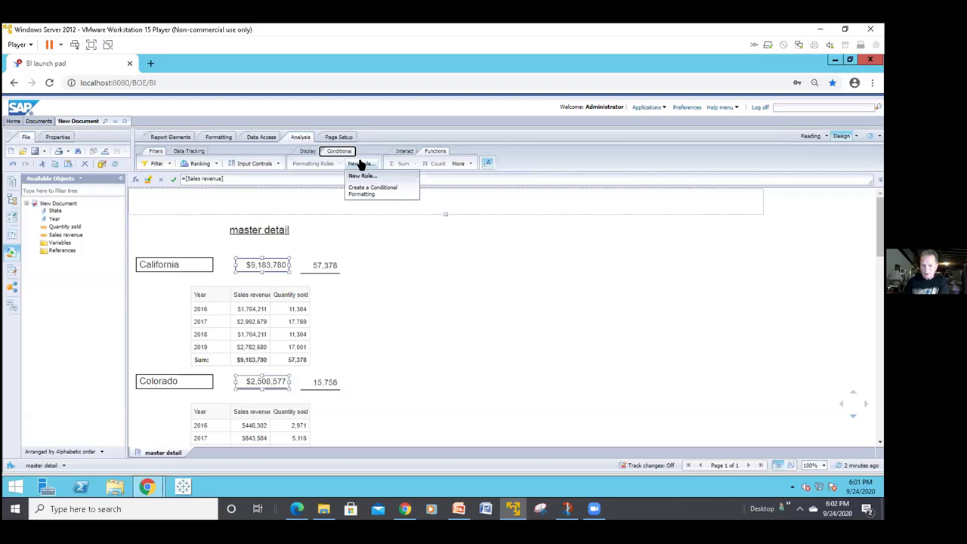
# Step: Create a new formatting rule named 'master detail rule'
pyautogui.click(359, 176)
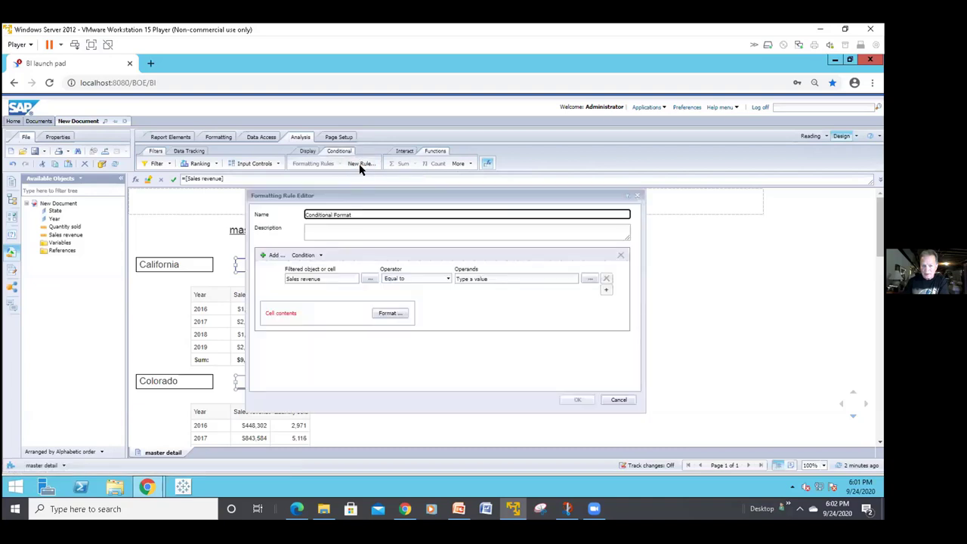
pyautogui.tripleClick(340, 216)
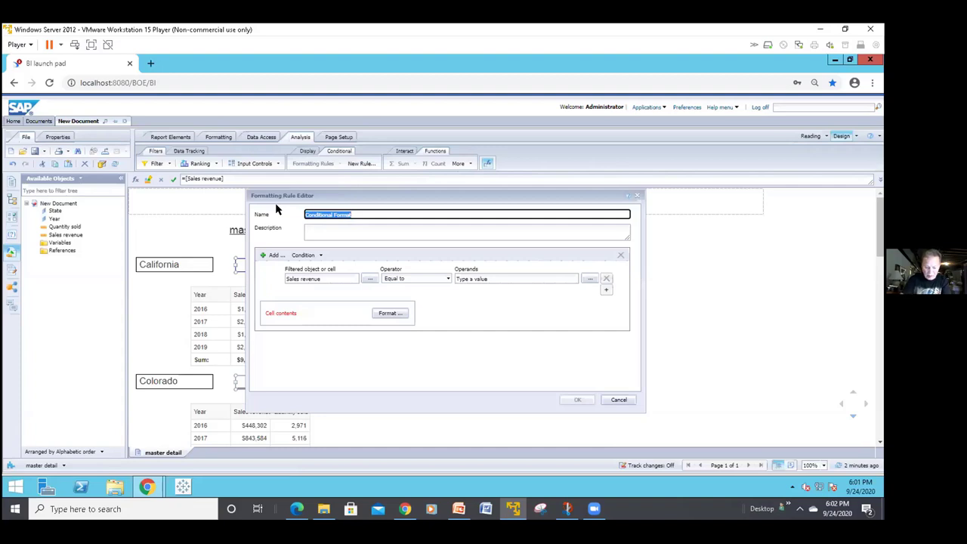
pyautogui.write('master detail')
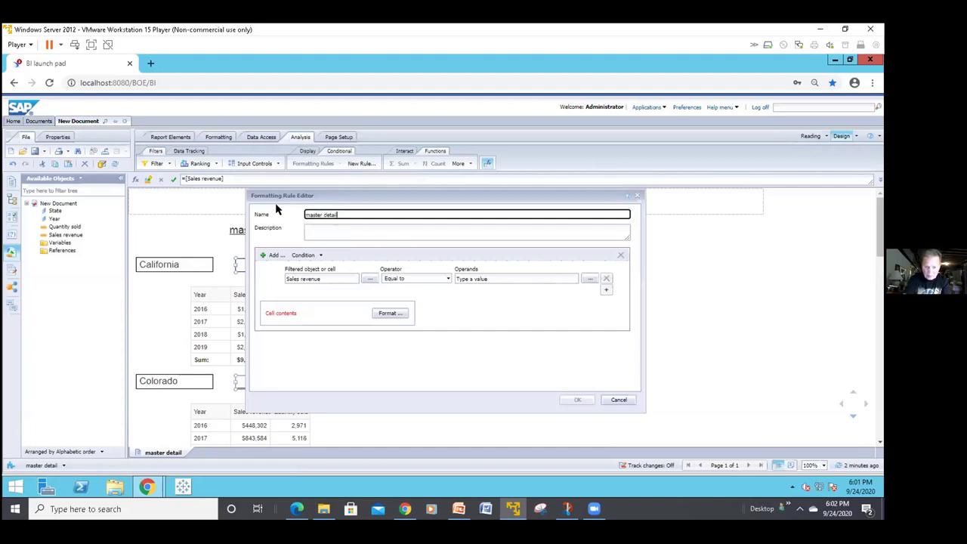
pyautogui.write(' rule')
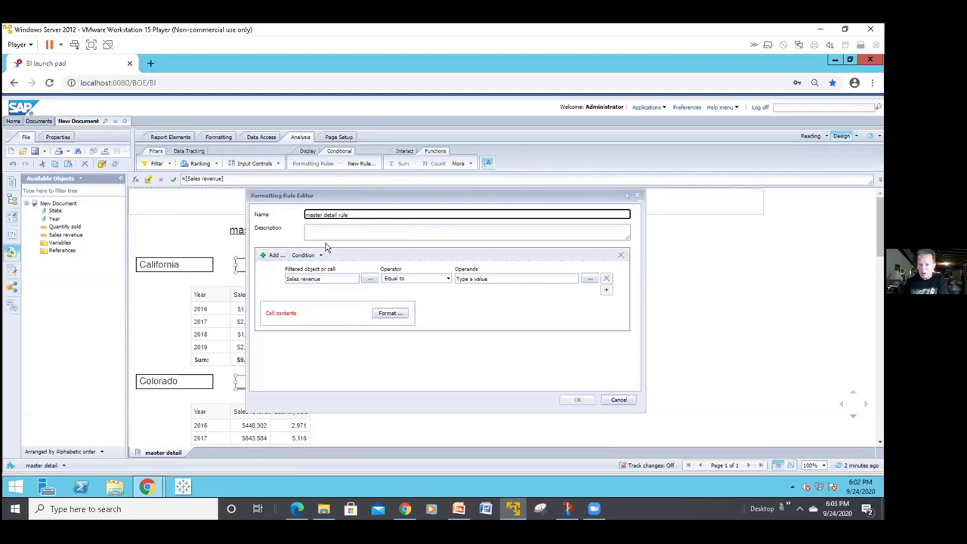
# Step: Set its condition to Sales revenue Greater than or Equal to 9000000 and open the format settings
pyautogui.click(447, 279)
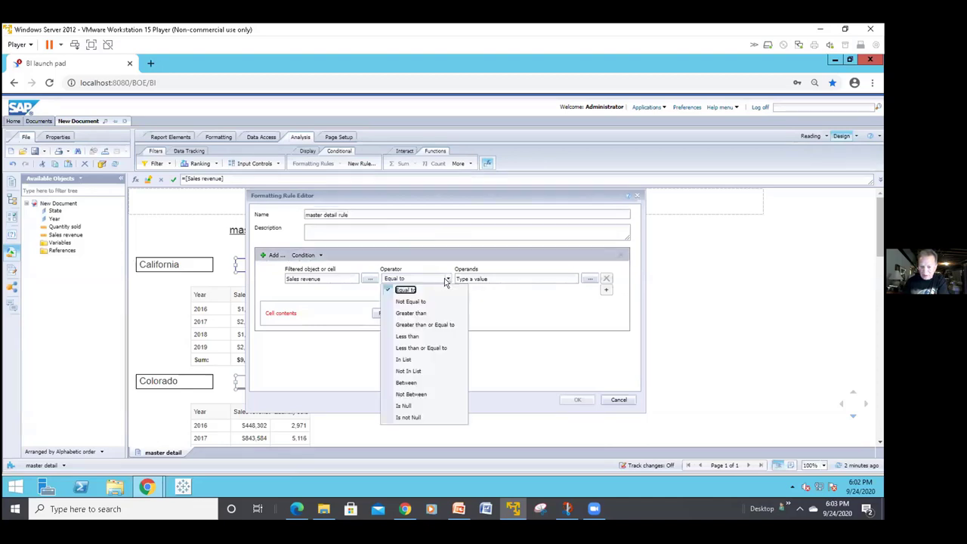
pyautogui.click(420, 325)
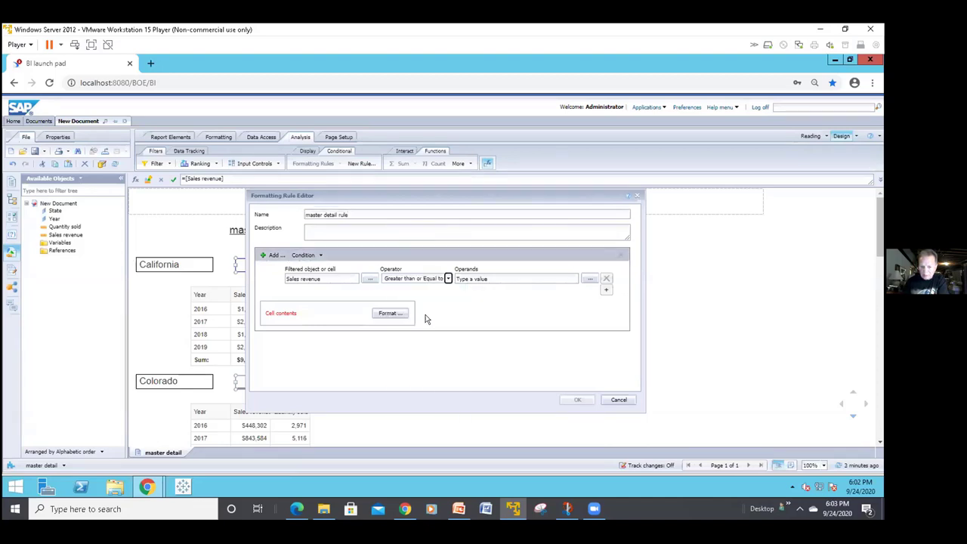
pyautogui.click(485, 278)
pyautogui.write('9000000')
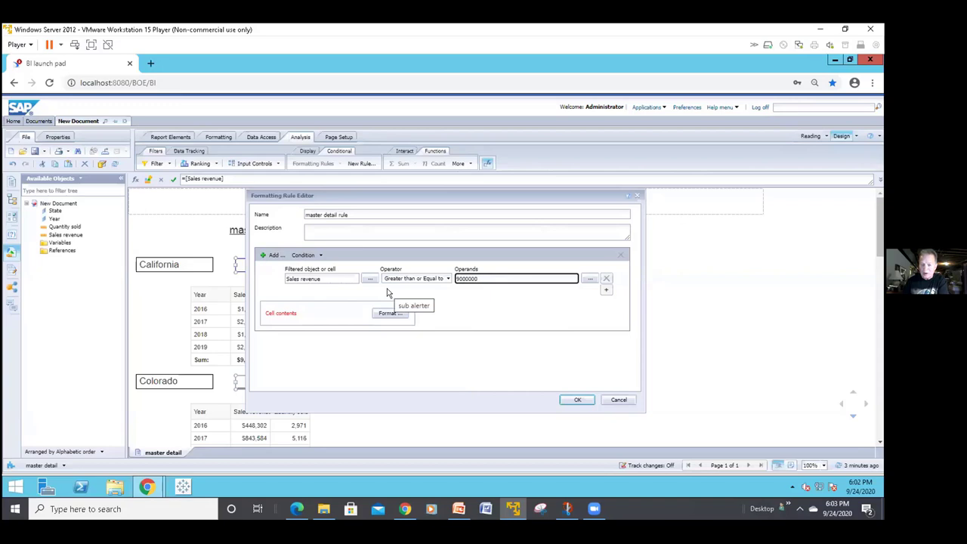
pyautogui.click(386, 313)
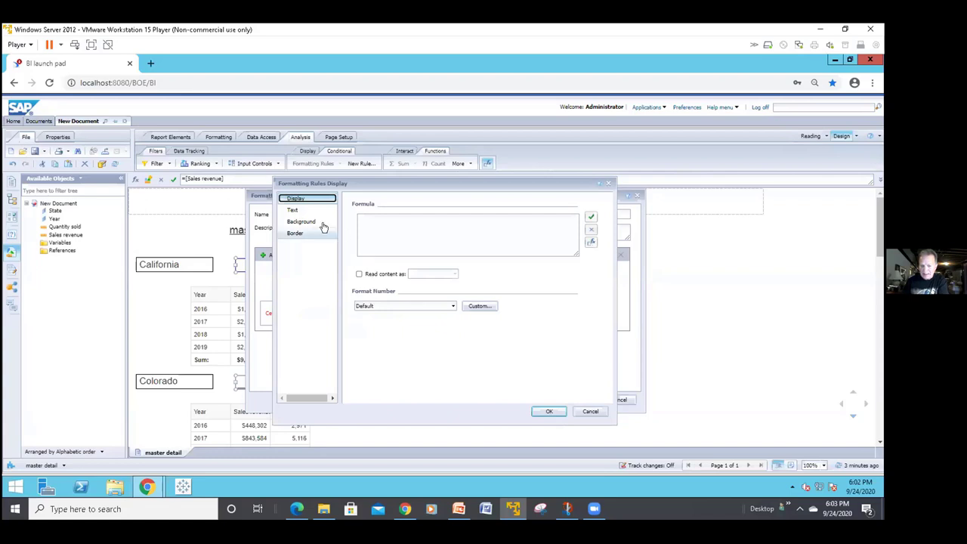
# Step: Format matching cells with black text on a green background and confirm
pyautogui.click(299, 210)
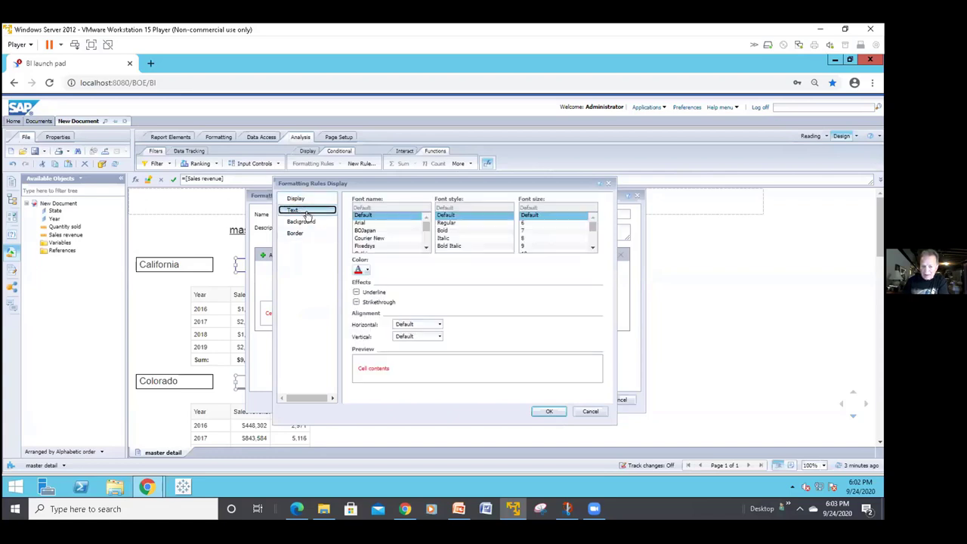
pyautogui.click(368, 272)
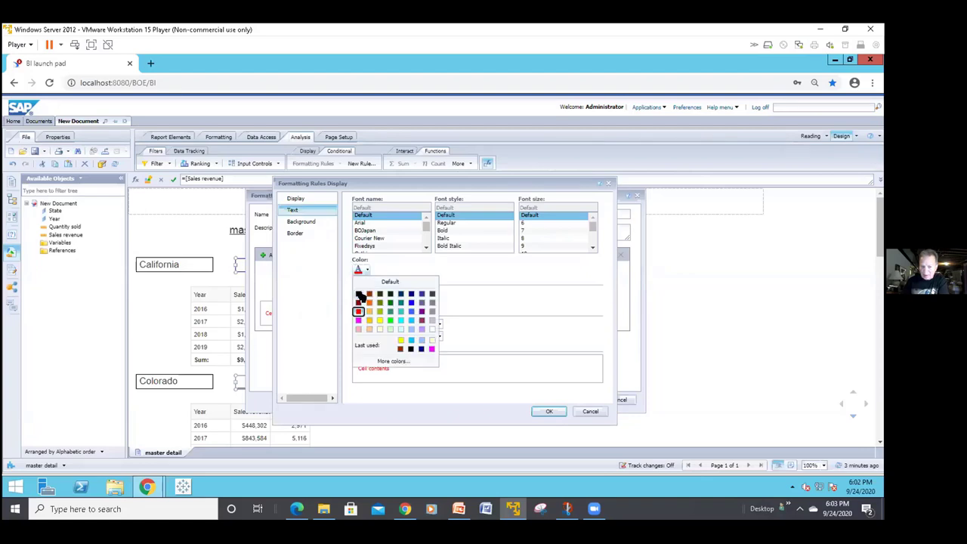
pyautogui.click(359, 294)
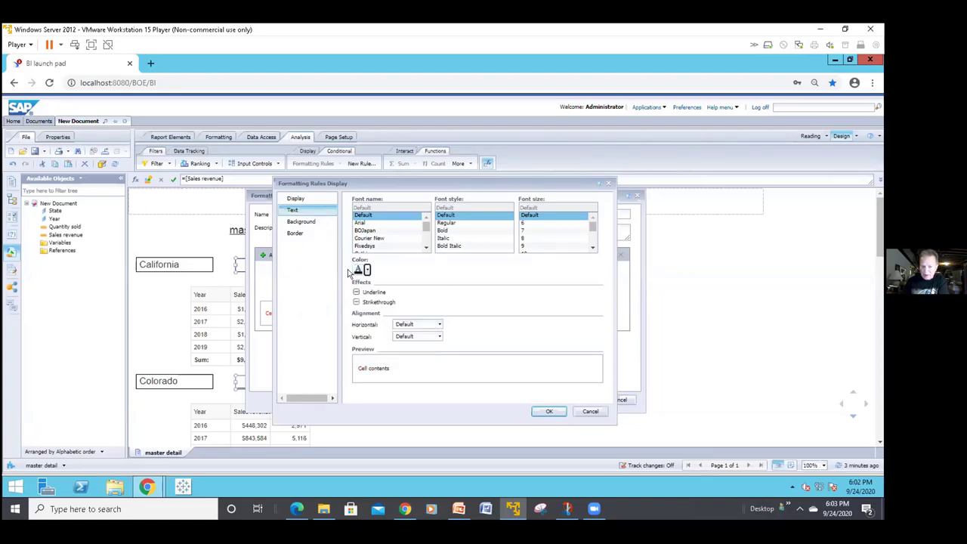
pyautogui.click(318, 221)
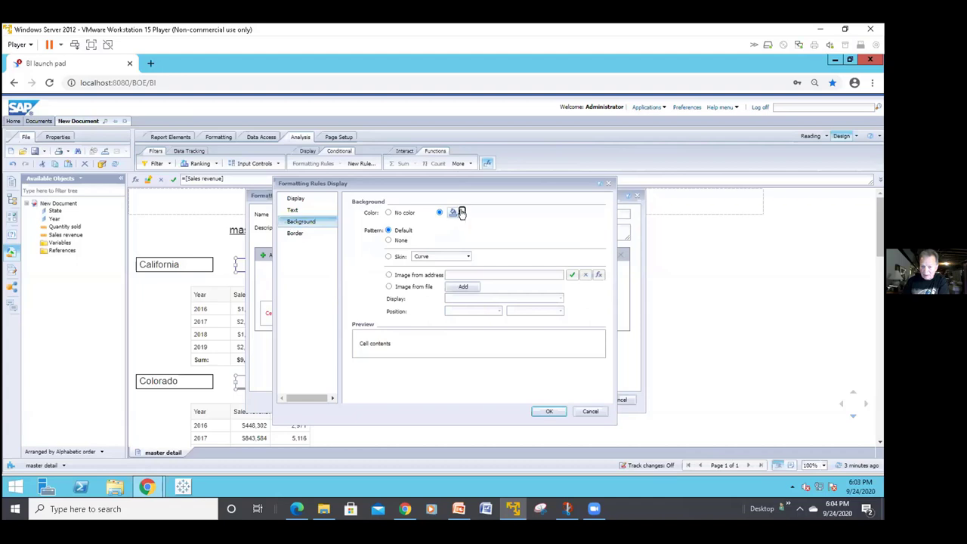
pyautogui.click(458, 213)
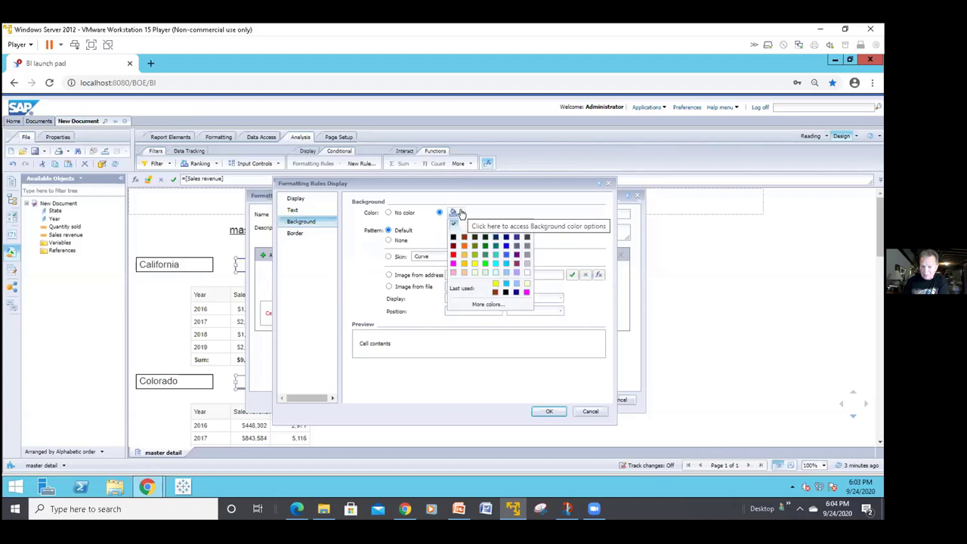
pyautogui.click(484, 246)
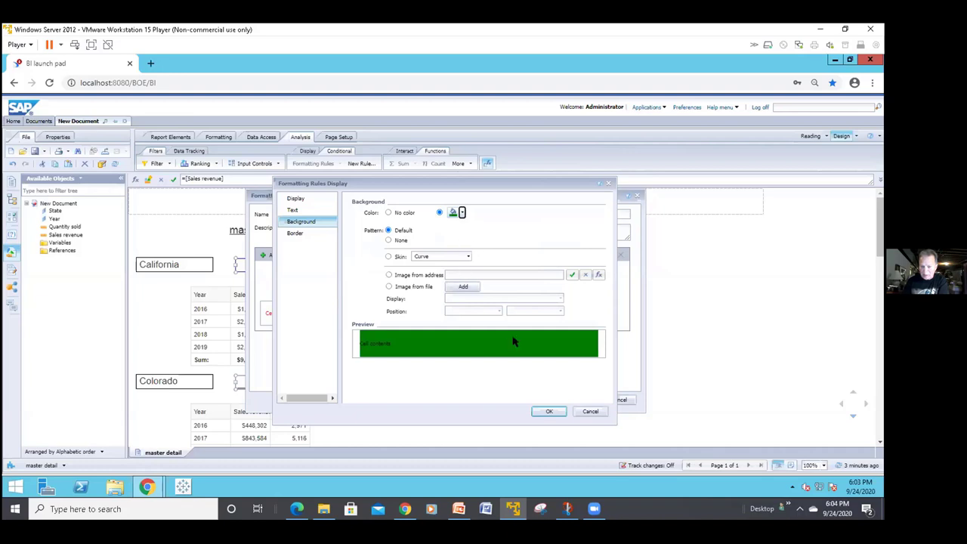
pyautogui.click(547, 412)
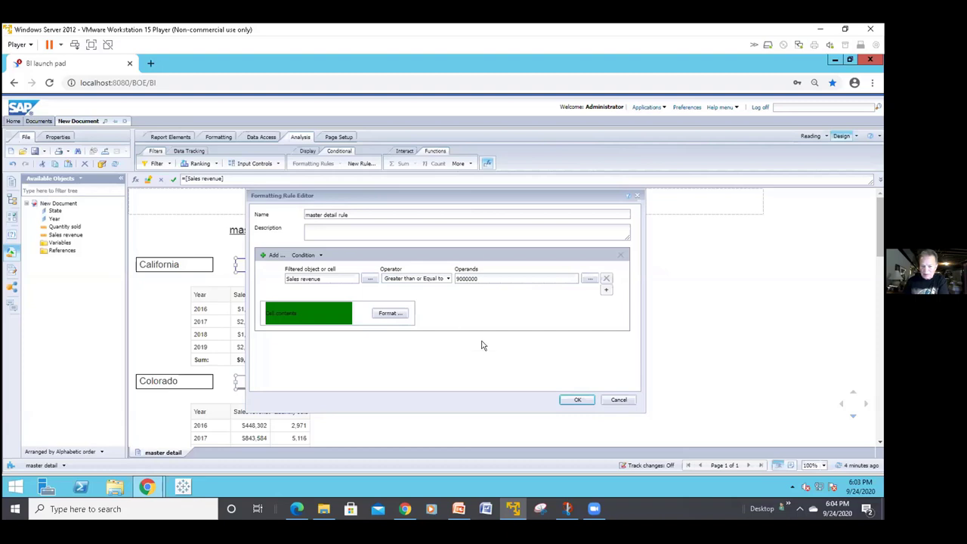
pyautogui.click(571, 399)
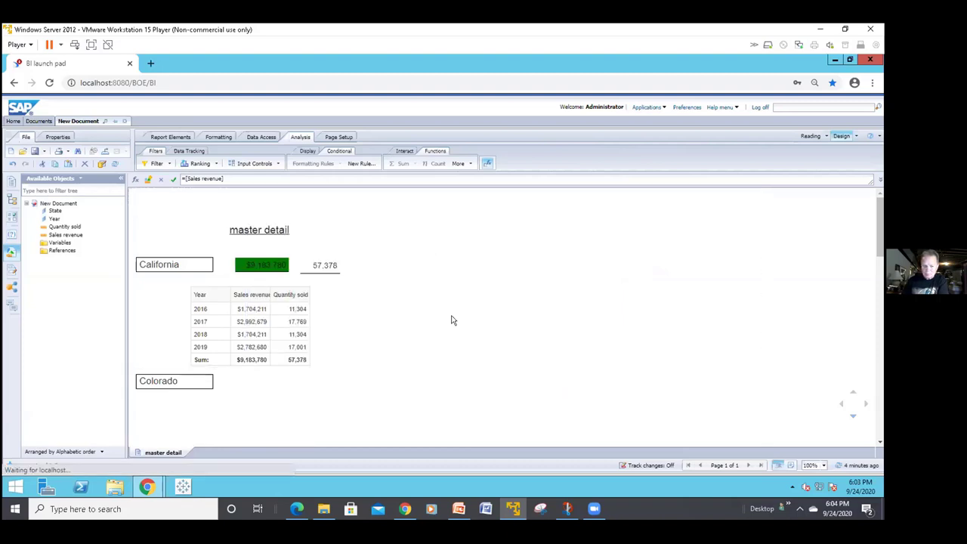
pyautogui.scroll(-3, 434, 309)
pyautogui.scroll(-6, 434, 308)
pyautogui.scroll(10, 433, 309)
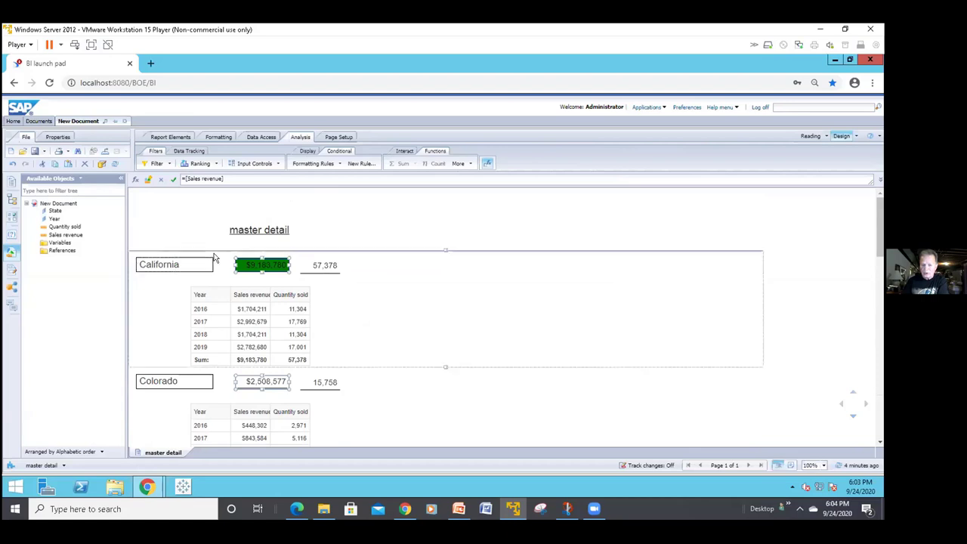
pyautogui.click(313, 264)
pyautogui.click(339, 163)
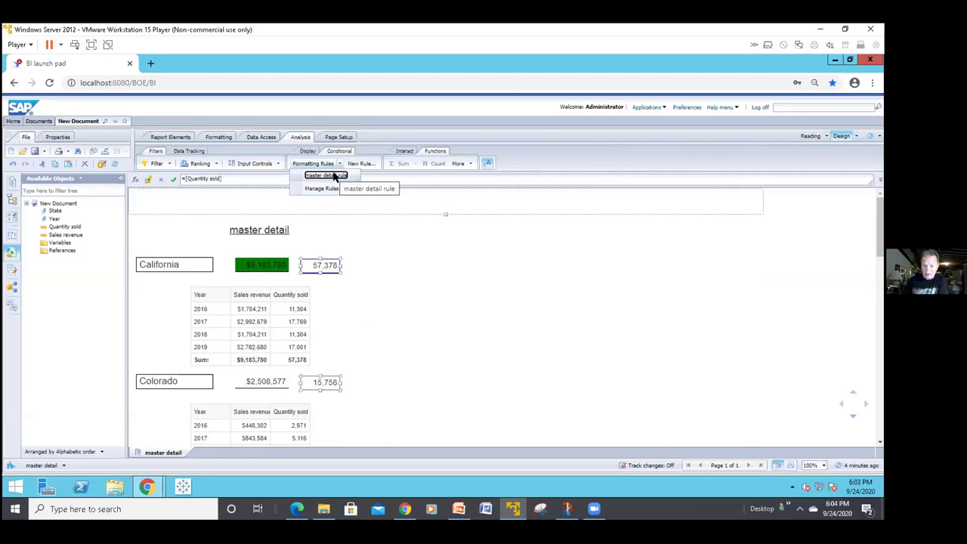
pyautogui.click(326, 175)
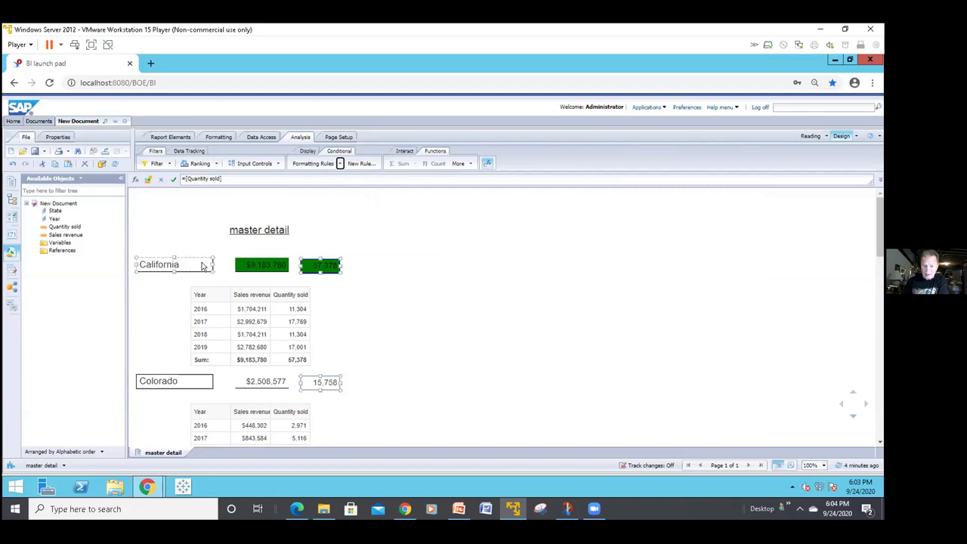
pyautogui.click(202, 266)
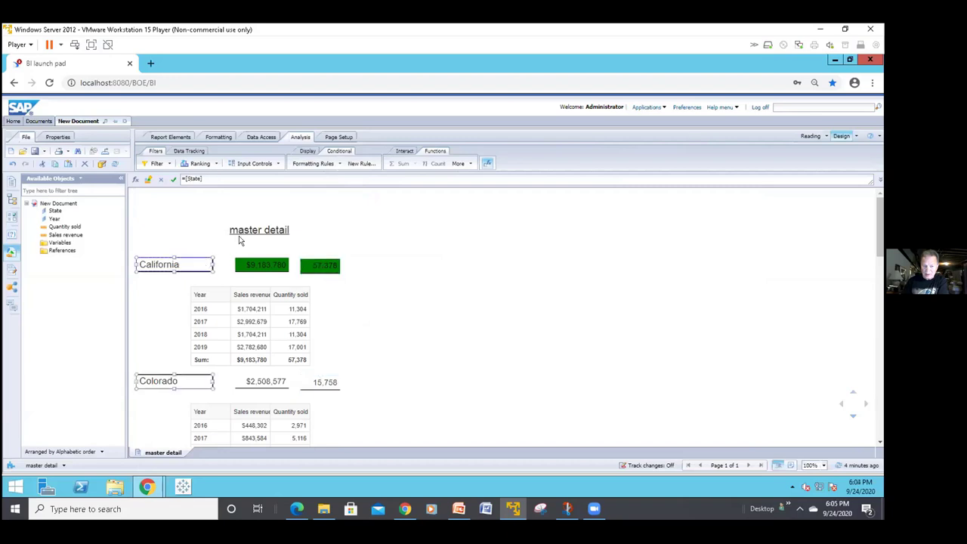
pyautogui.click(339, 164)
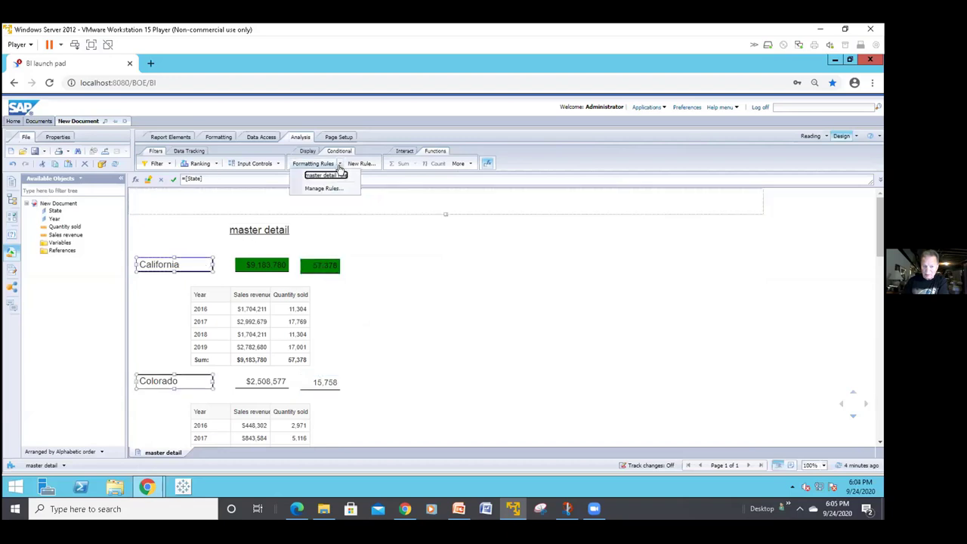
pyautogui.click(332, 175)
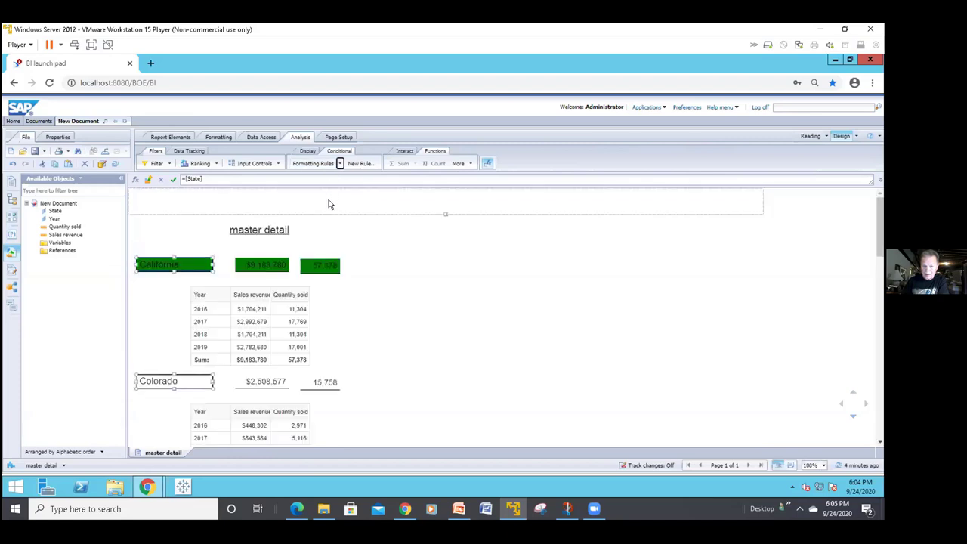
pyautogui.scroll(-1, 332, 226)
pyautogui.scroll(-10, 335, 241)
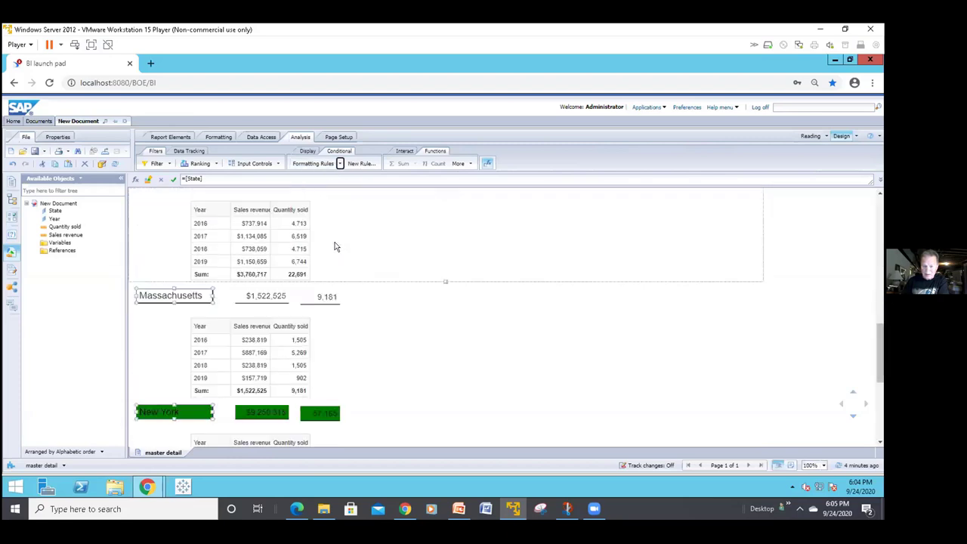
pyautogui.scroll(11, 336, 246)
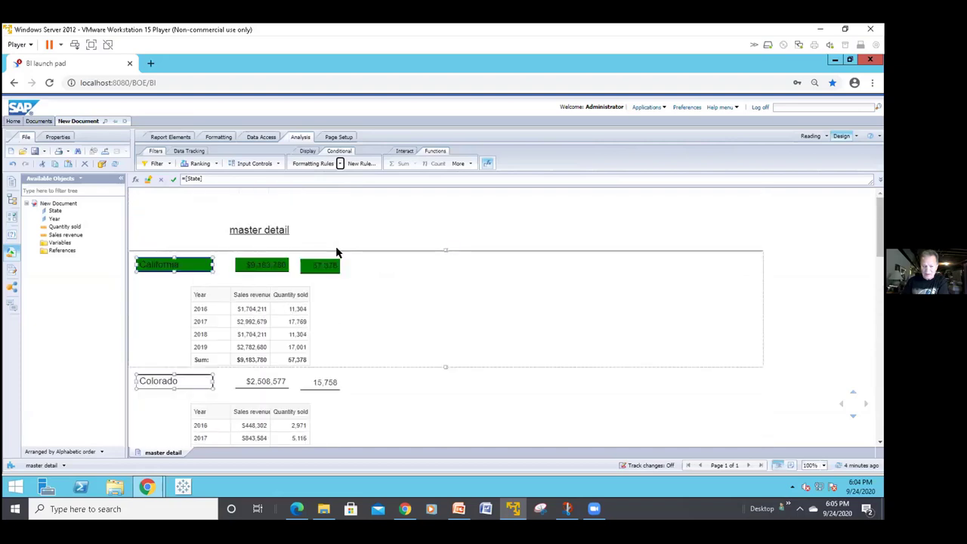
pyautogui.scroll(-1, 340, 242)
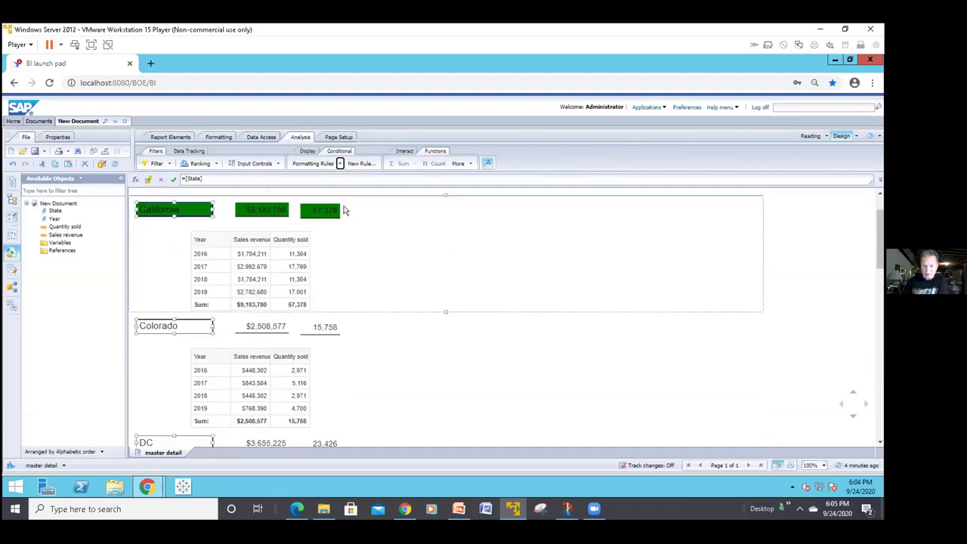
pyautogui.click(326, 216)
pyautogui.scroll(1, 326, 215)
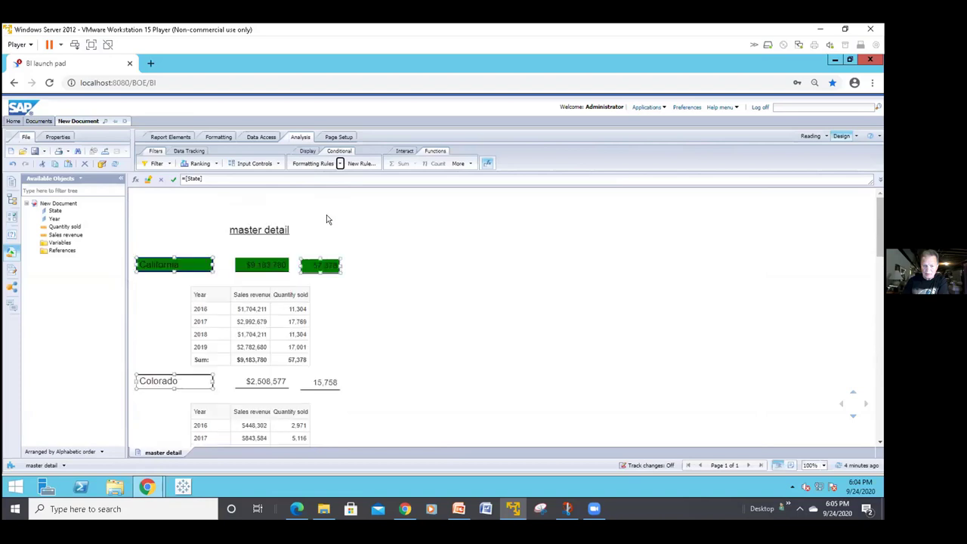
# Step: Reopen the master detail rule for editing from the Manage Rules list
pyautogui.click(339, 165)
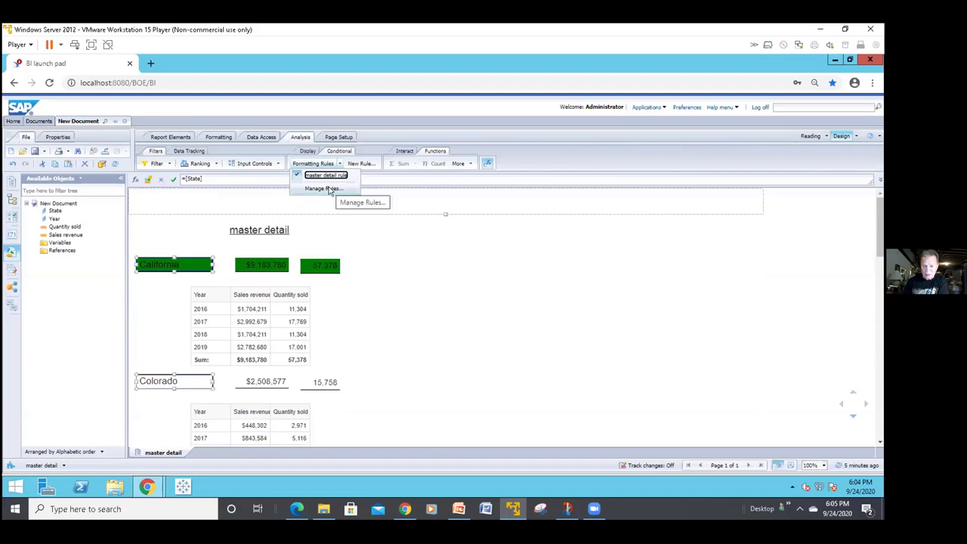
pyautogui.click(329, 187)
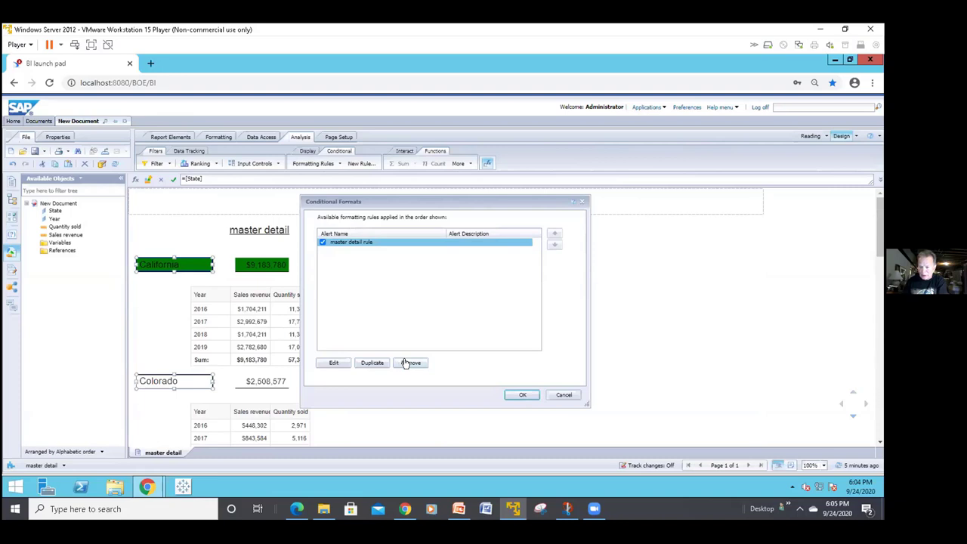
pyautogui.click(340, 363)
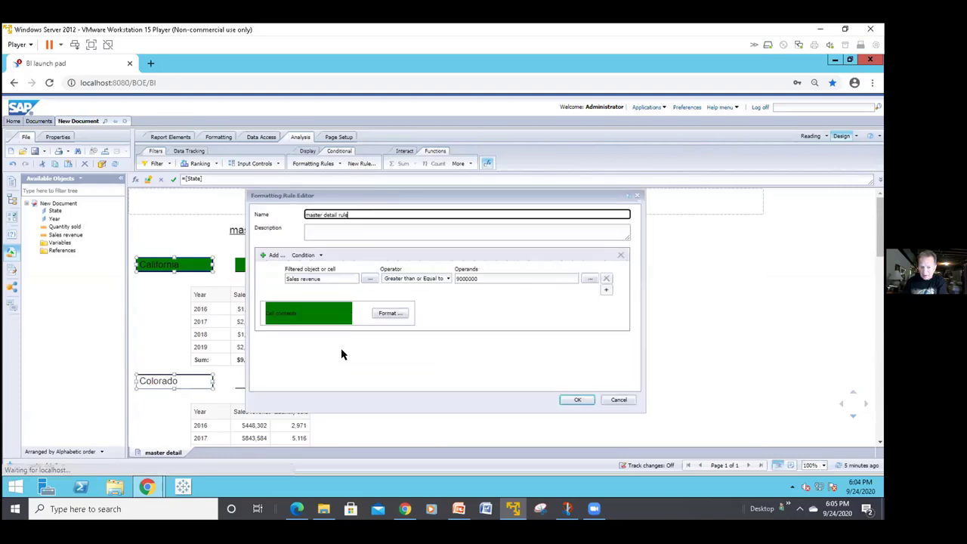
# Step: Add a second condition, Sales revenue Less than 9000000, and open its formatting settings
pyautogui.click(274, 257)
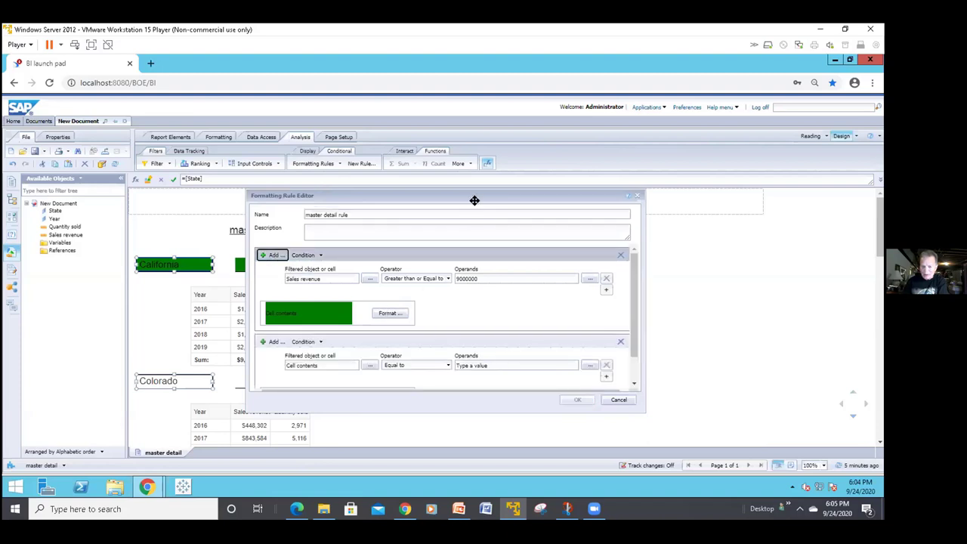
pyautogui.moveTo(475, 200); pyautogui.dragTo(493, 141)
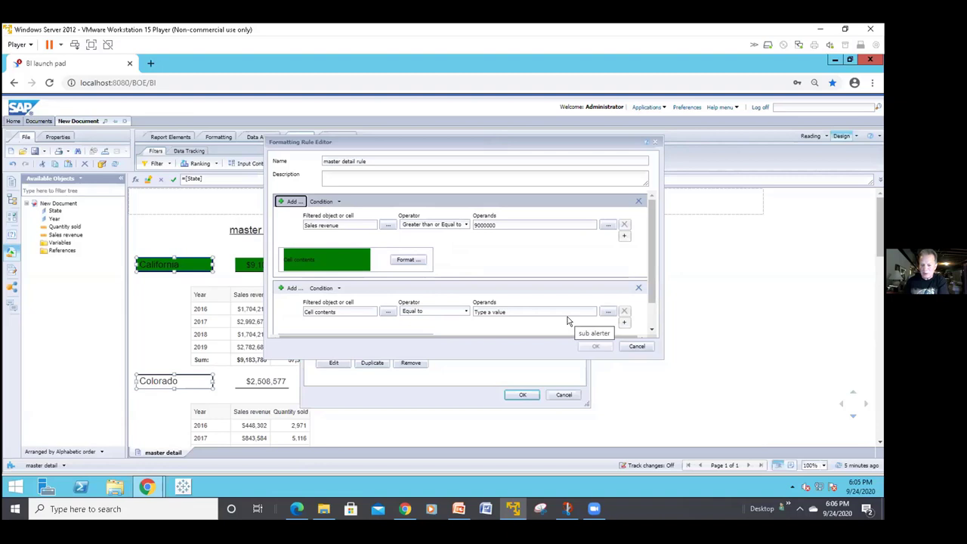
pyautogui.click(387, 310)
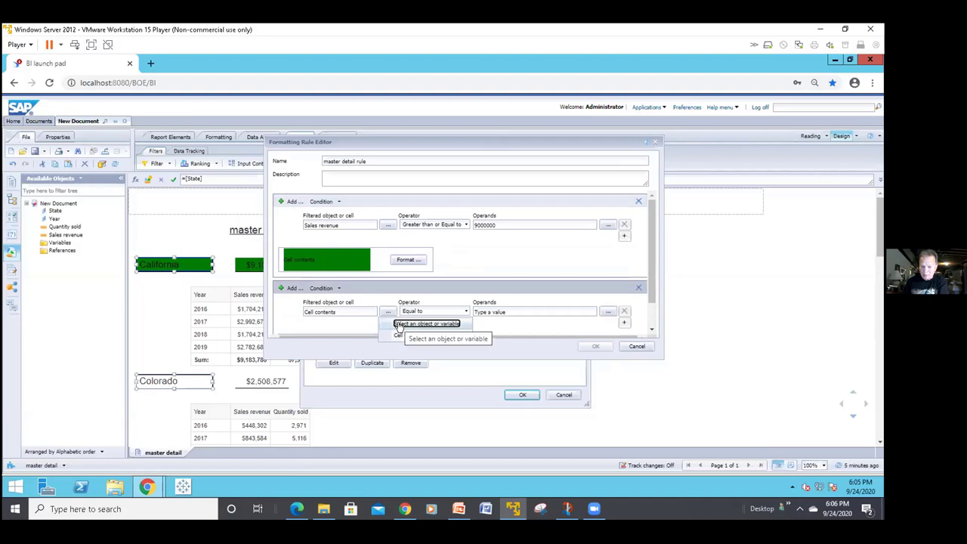
pyautogui.click(398, 324)
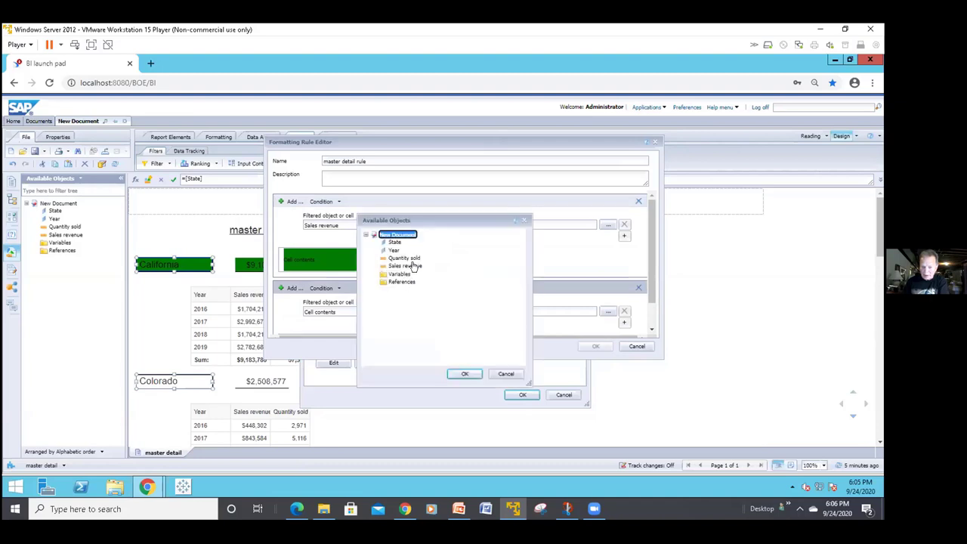
pyautogui.doubleClick(413, 267)
pyautogui.click(432, 311)
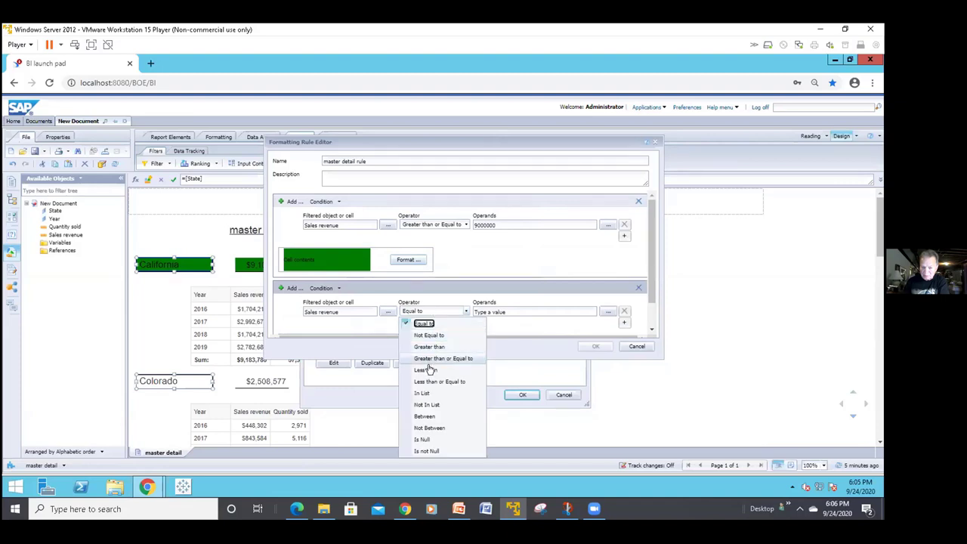
pyautogui.click(432, 370)
pyautogui.click(512, 310)
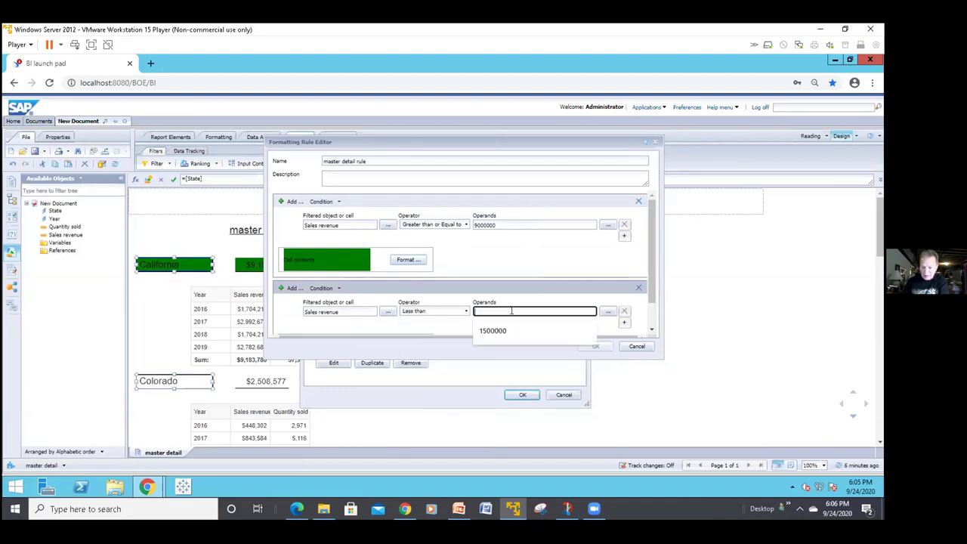
pyautogui.write('8')
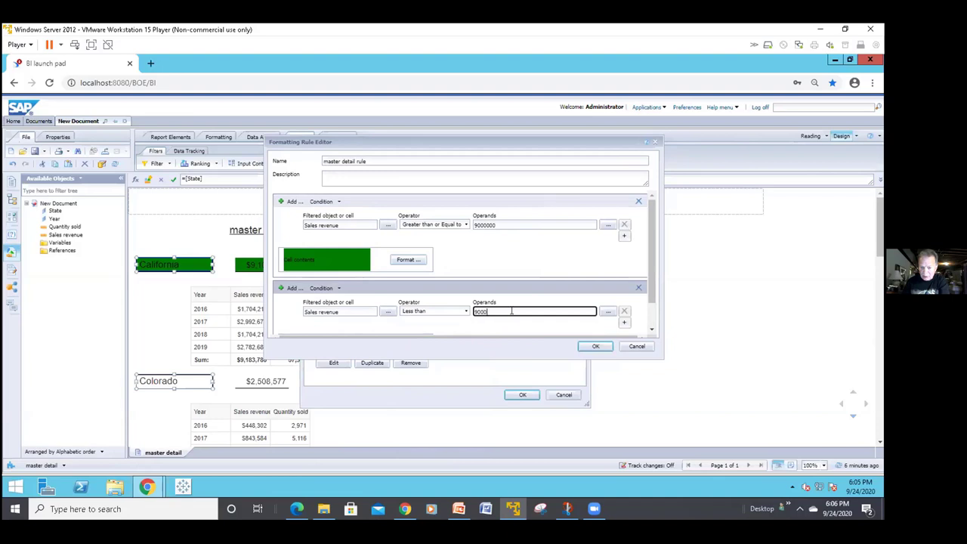
pyautogui.write('000000')
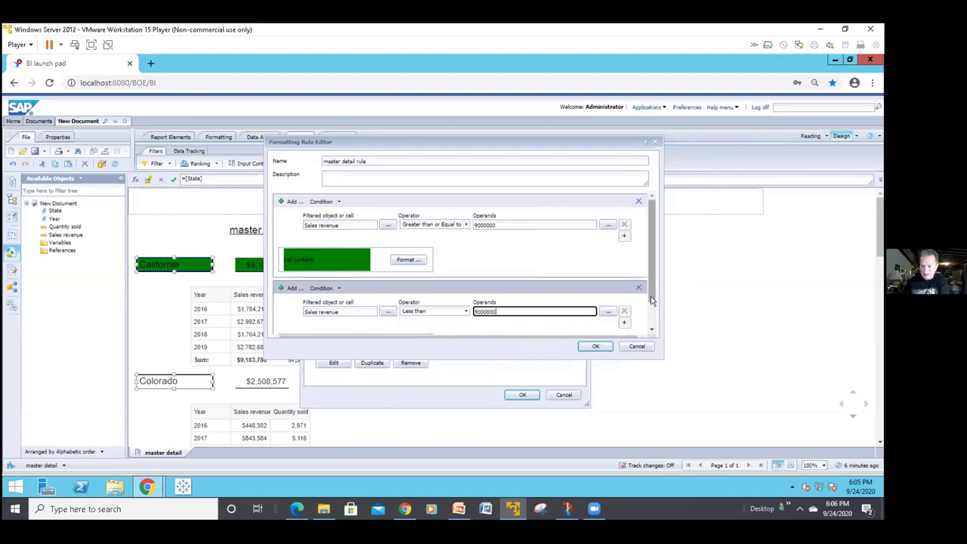
pyautogui.scroll(-2, 646, 316)
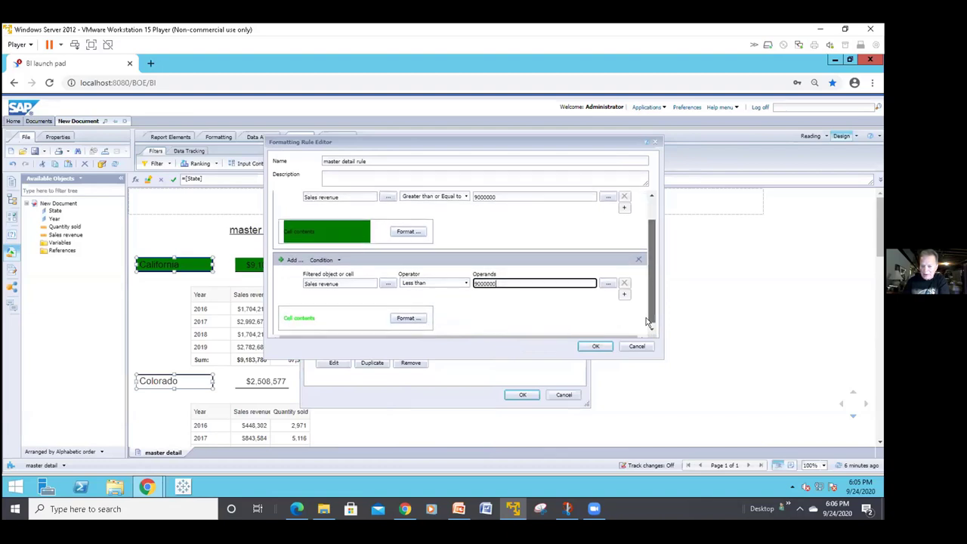
pyautogui.click(409, 318)
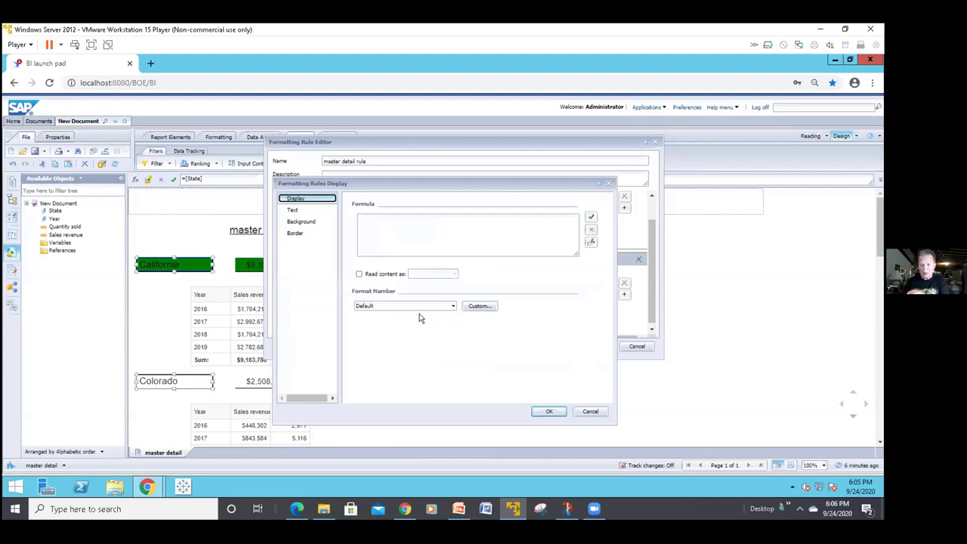
# Step: Give the Less than condition default text colour on a red background and confirm
pyautogui.click(331, 210)
pyautogui.click(369, 217)
pyautogui.click(367, 271)
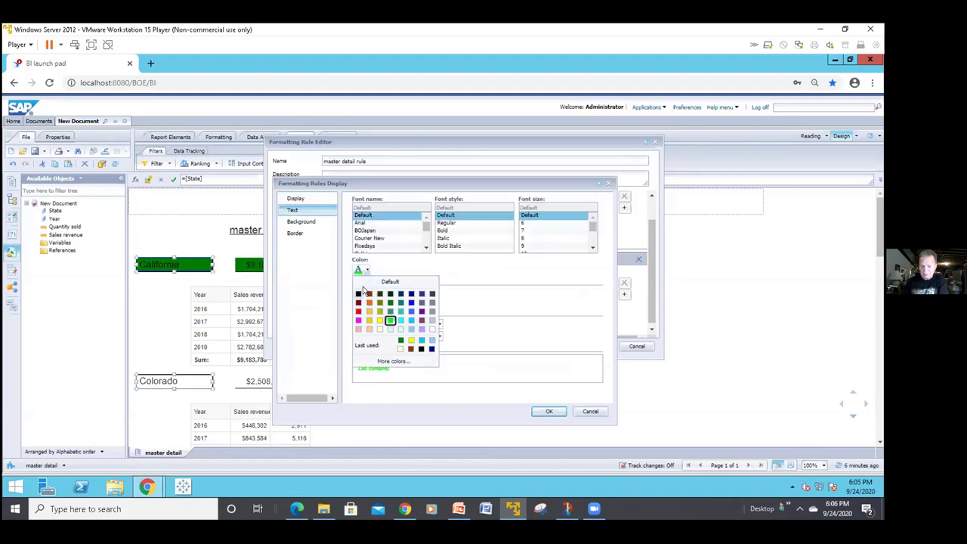
pyautogui.click(358, 286)
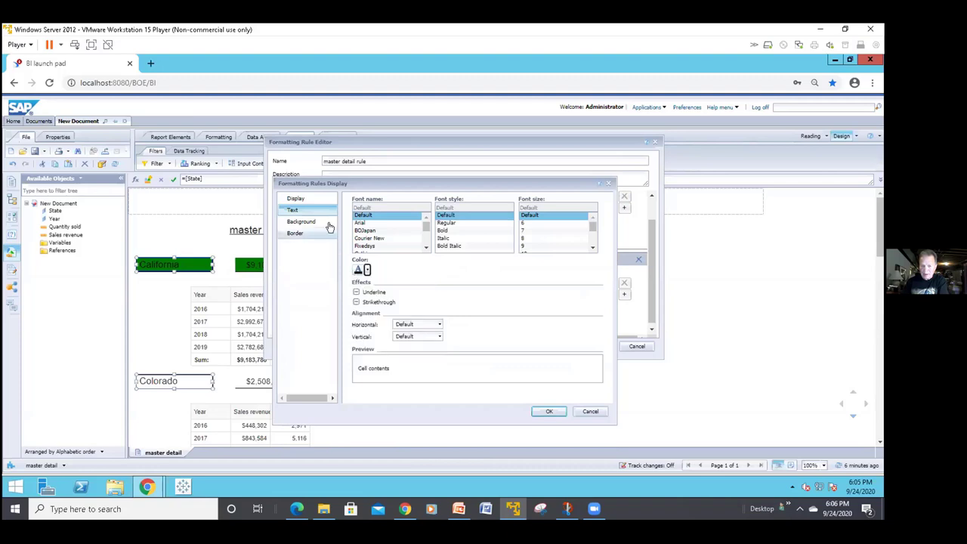
pyautogui.click(301, 221)
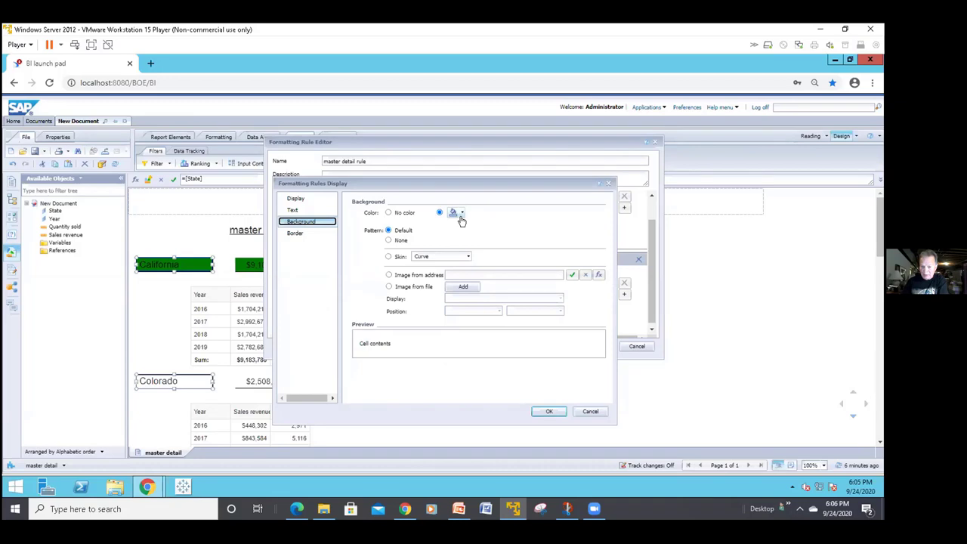
pyautogui.click(462, 213)
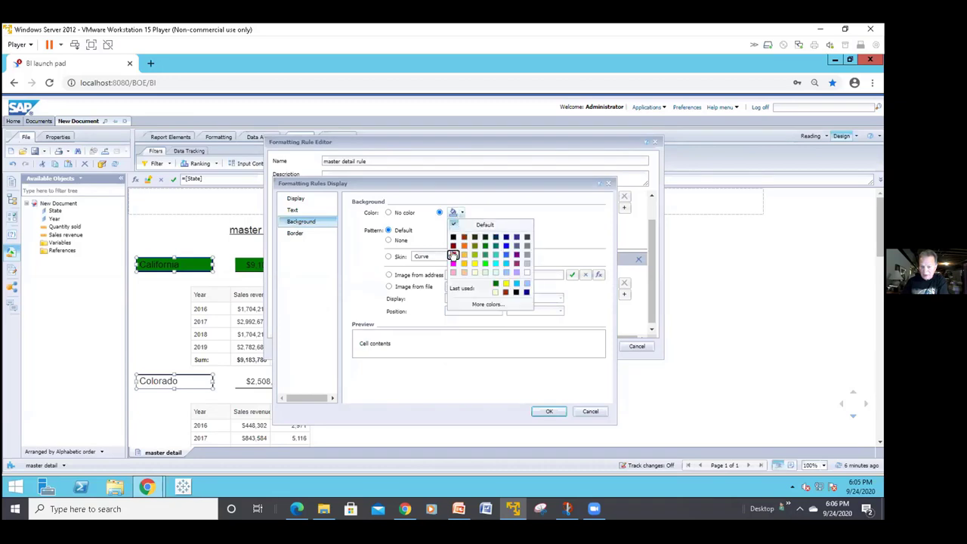
pyautogui.click(453, 255)
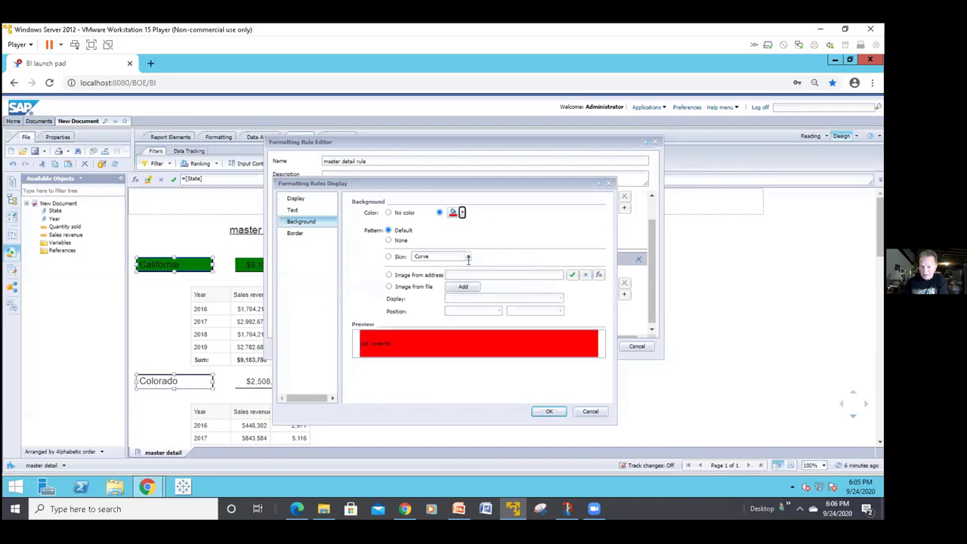
pyautogui.click(551, 411)
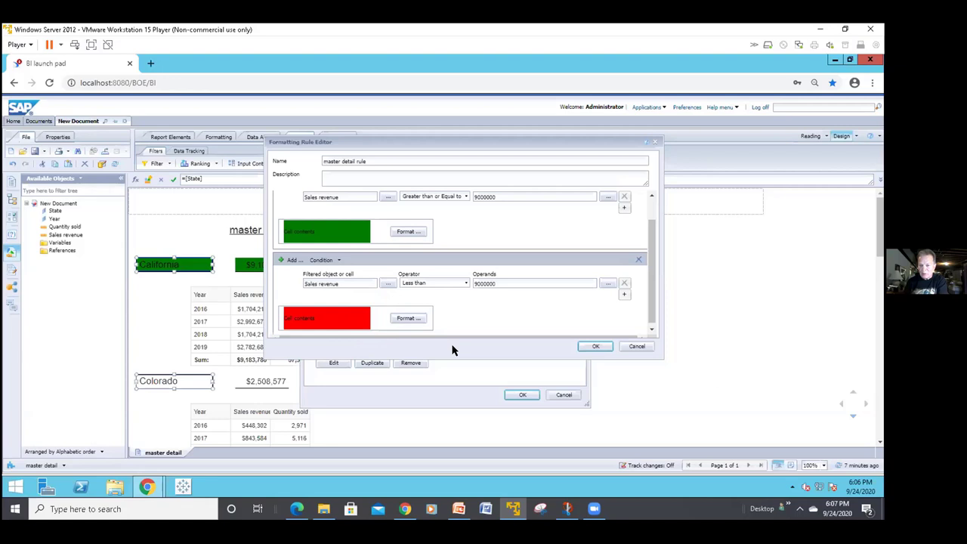
# Step: Save the two-condition master detail rule and close the rule editor
pyautogui.click(593, 347)
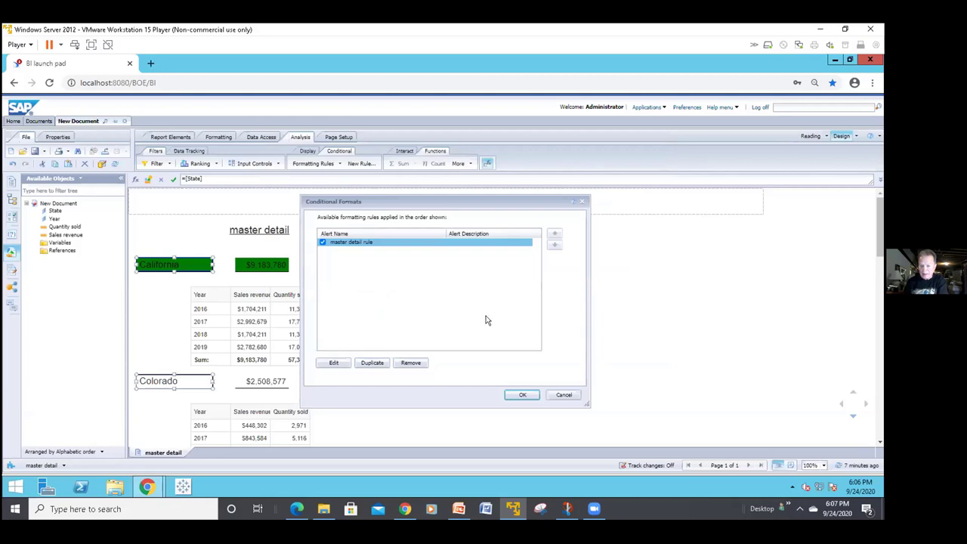
# Step: Apply the conditional formats and scroll the report to check the green and red state headers
pyautogui.click(520, 395)
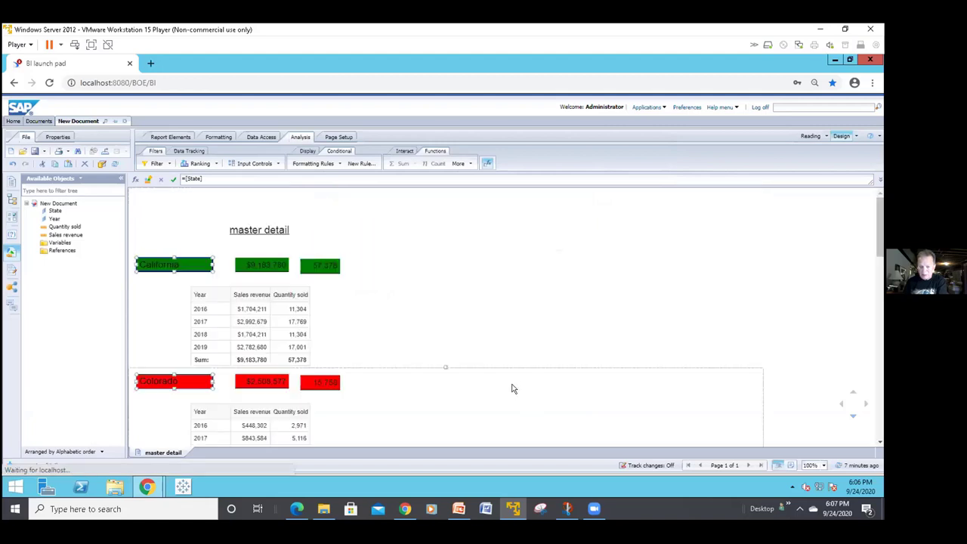
pyautogui.scroll(-3, 501, 369)
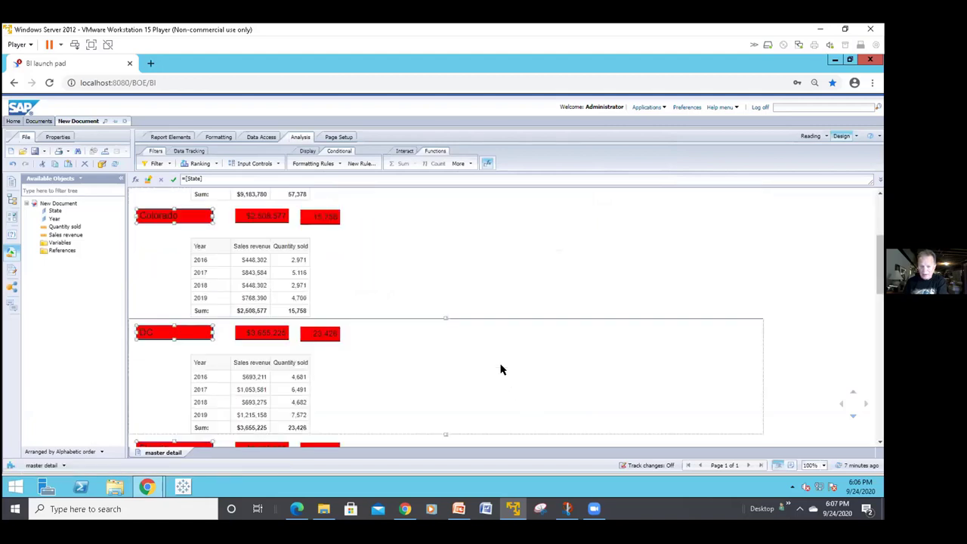
pyautogui.scroll(-5, 500, 370)
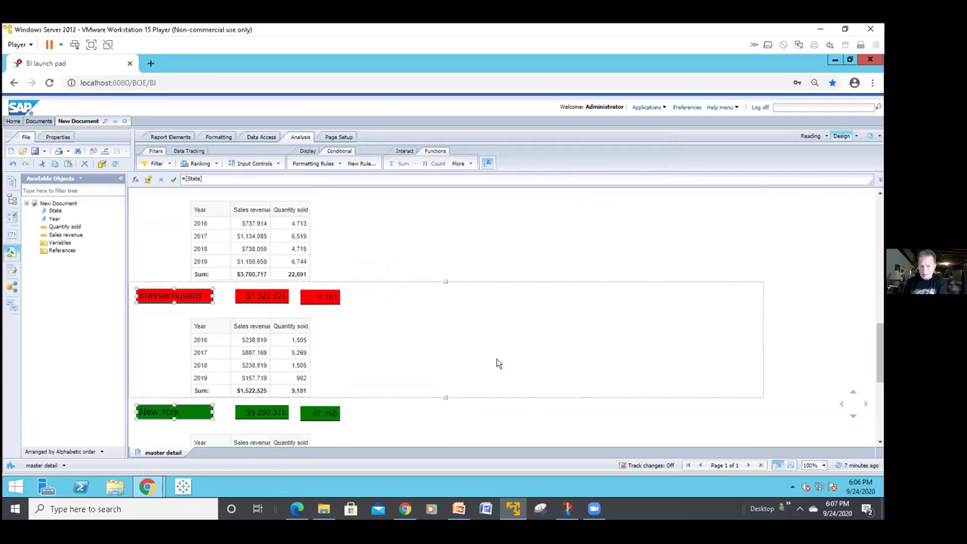
pyautogui.scroll(2, 497, 364)
pyautogui.scroll(4, 497, 358)
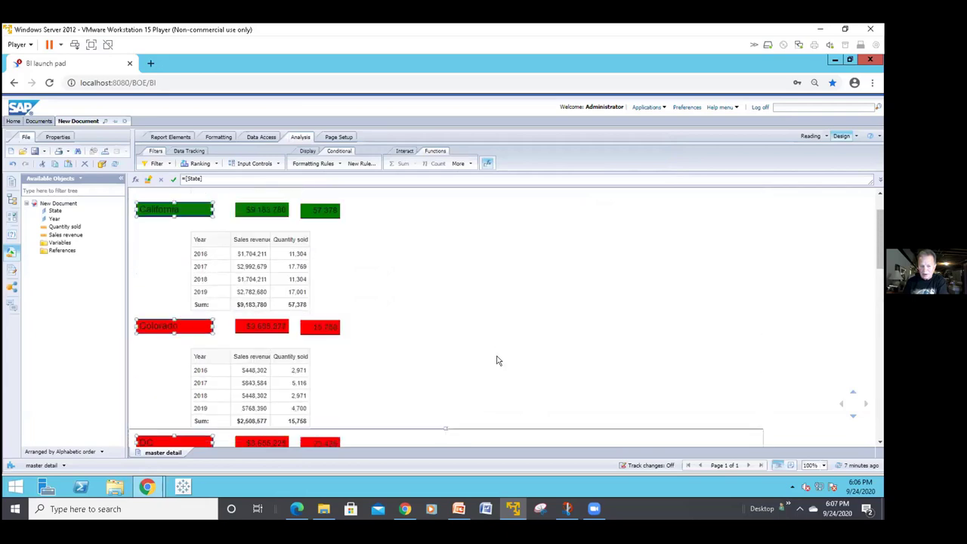
pyautogui.scroll(1, 497, 357)
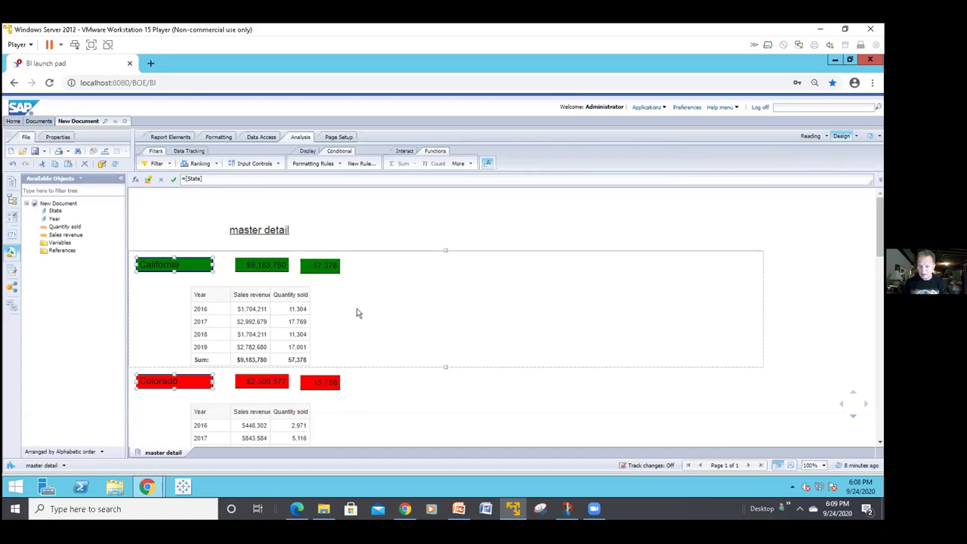
# Step: Insert a blank cell beside California's yearly sales table
pyautogui.click(336, 262)
pyautogui.click(322, 226)
pyautogui.click(296, 209)
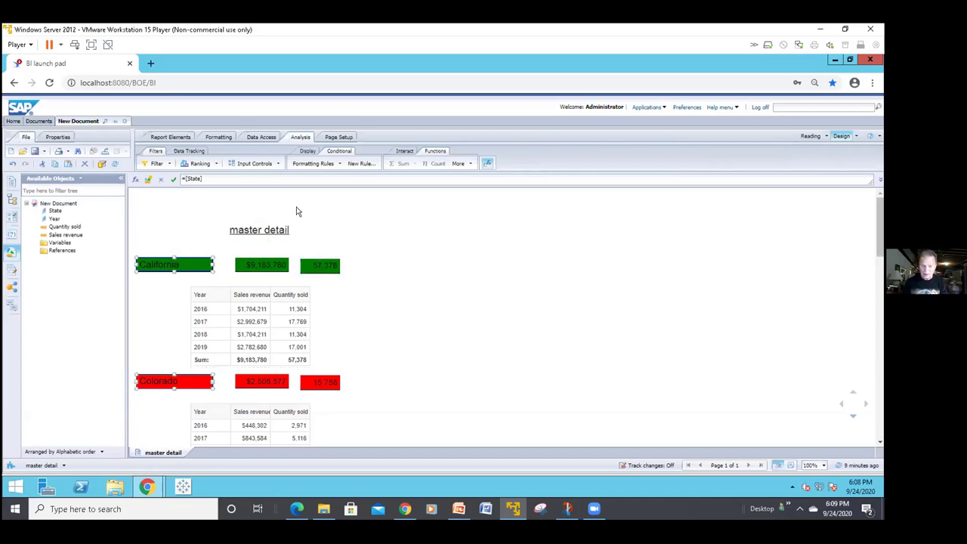
pyautogui.click(182, 138)
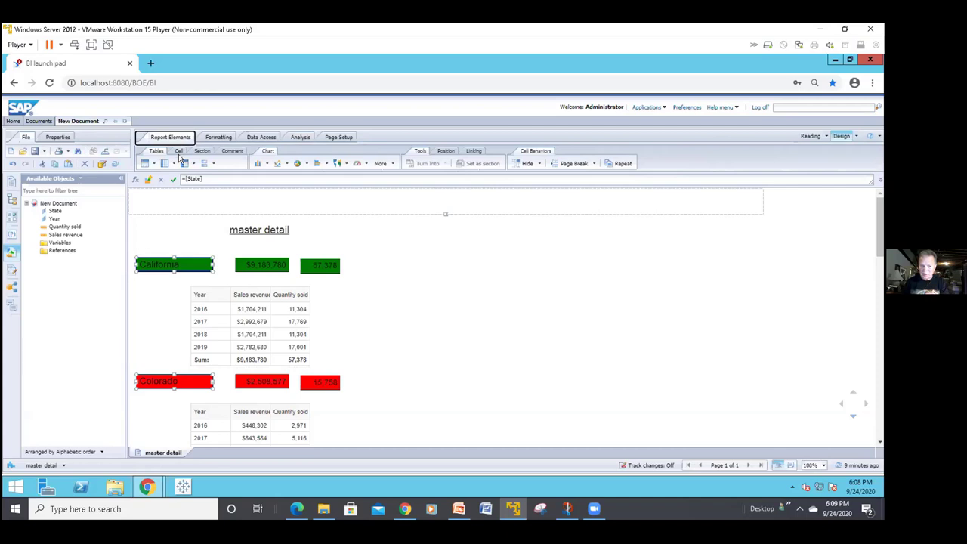
pyautogui.click(178, 154)
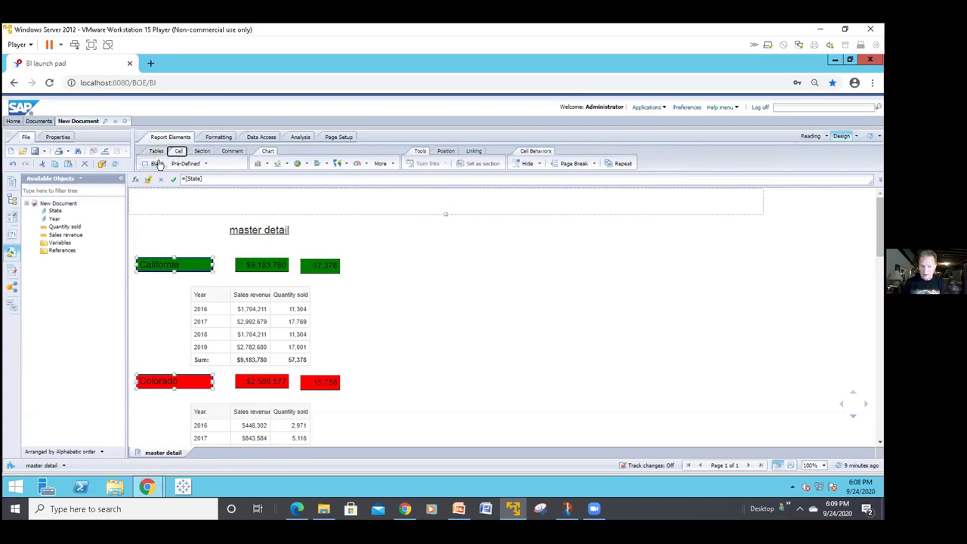
pyautogui.click(157, 164)
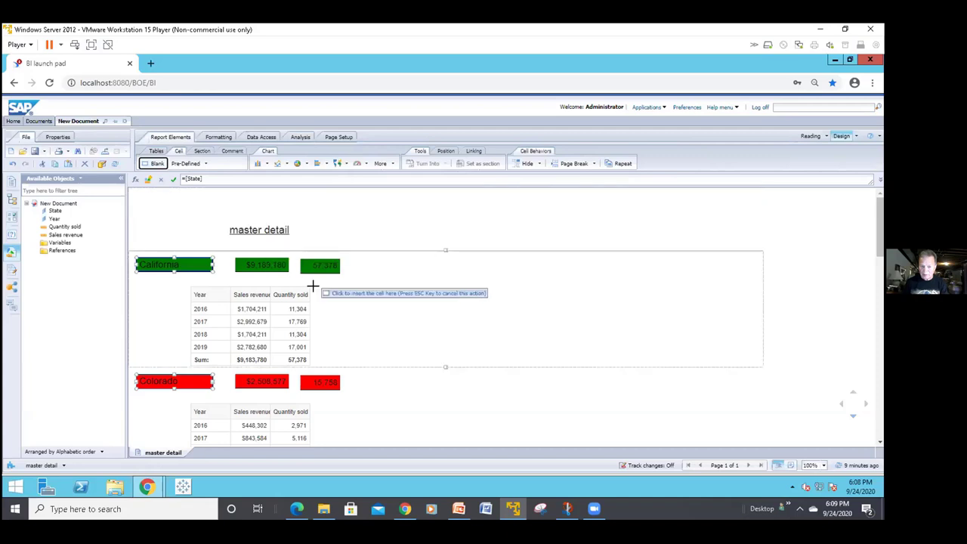
pyautogui.click(351, 286)
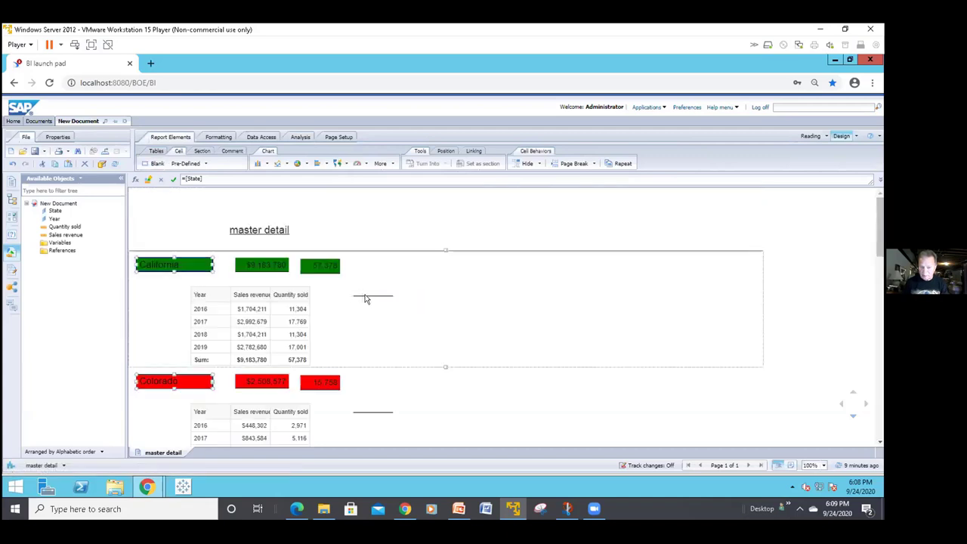
# Step: Stretch the blank cell taller in every state section and nudge it slightly left
pyautogui.click(367, 293)
pyautogui.click(370, 293)
pyautogui.moveTo(366, 361); pyautogui.dragTo(366, 361)
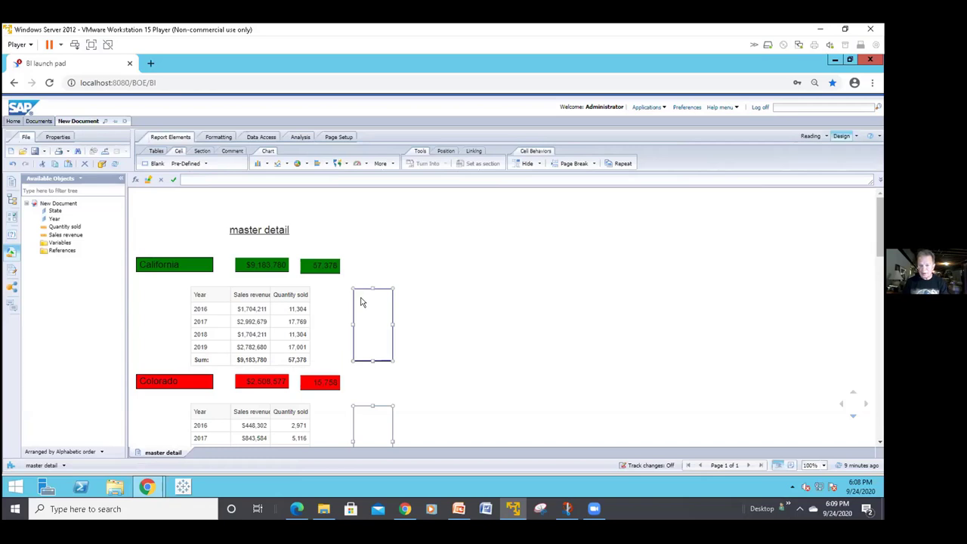
pyautogui.moveTo(357, 284); pyautogui.dragTo(355, 284)
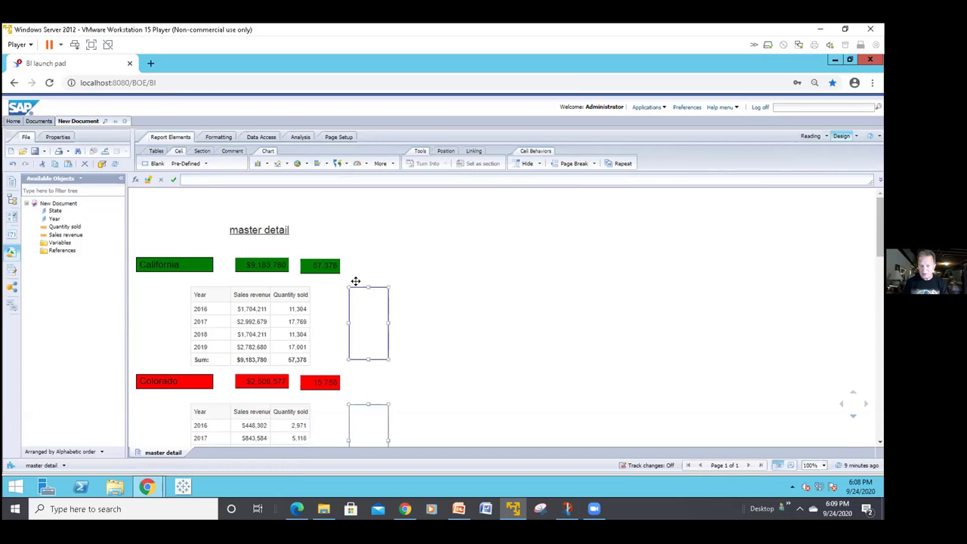
# Step: With the California section selected, start a new conditional formatting rule from the Analysis tab
pyautogui.click(300, 137)
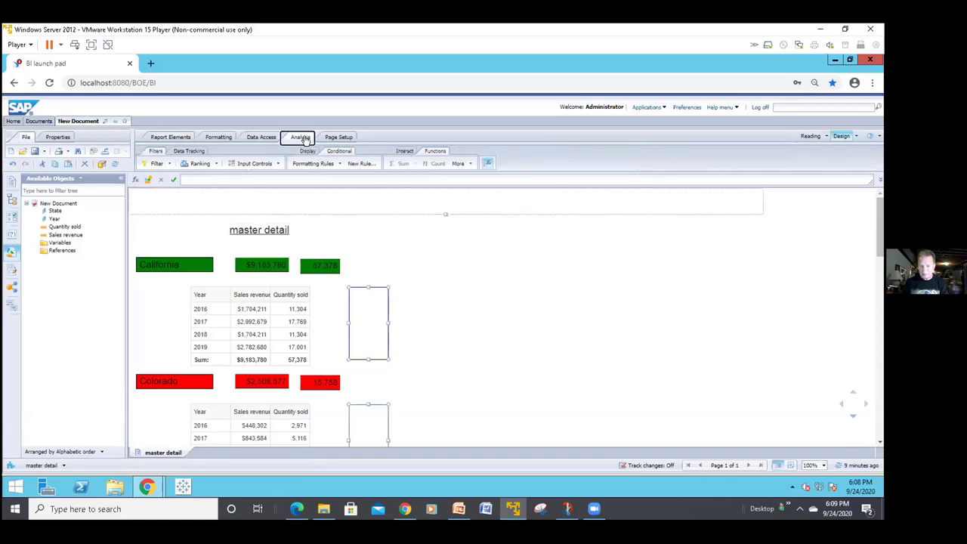
pyautogui.click(352, 163)
pyautogui.click(353, 166)
pyautogui.click(358, 167)
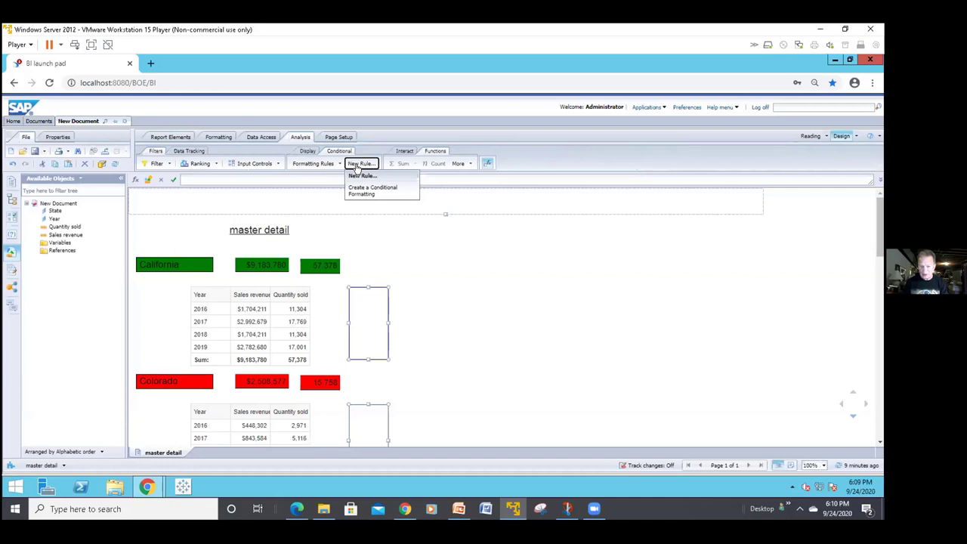
pyautogui.click(360, 175)
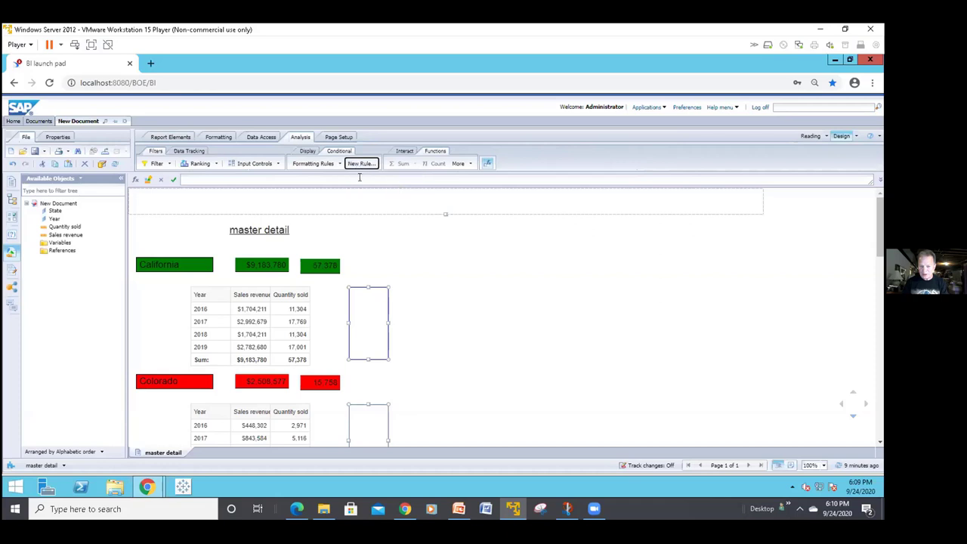
pyautogui.click(402, 300)
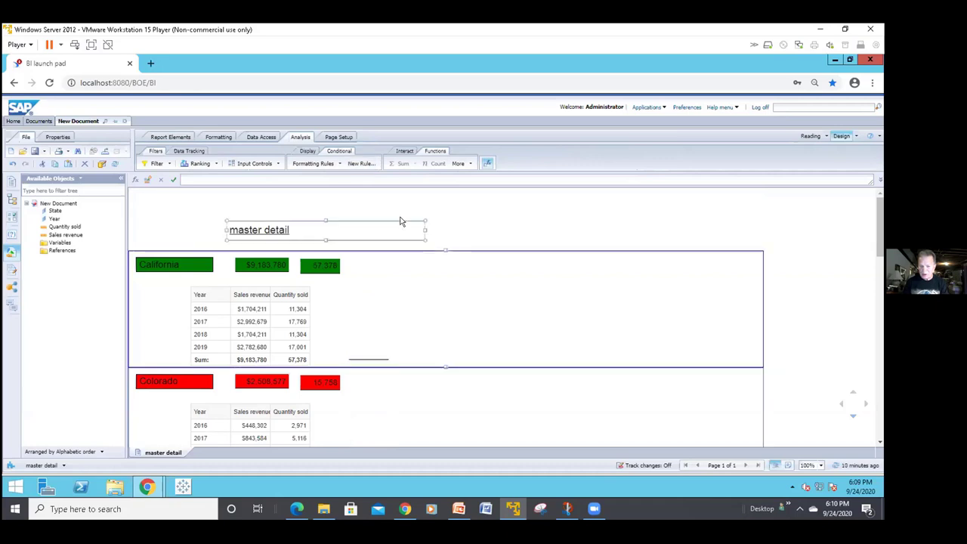
pyautogui.click(363, 164)
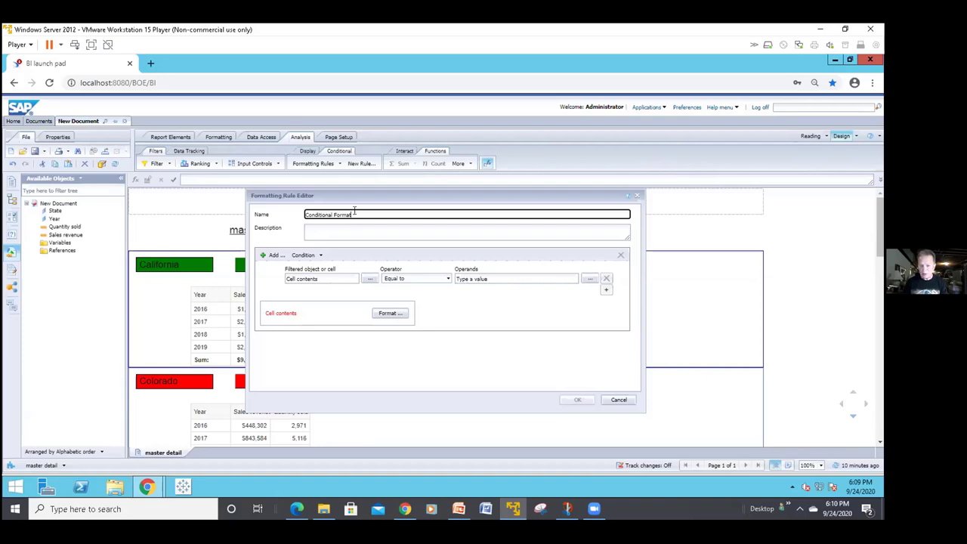
# Step: Rename the new rule from Conditional Format to 'Stop light'
pyautogui.moveTo(352, 213); pyautogui.dragTo(305, 212)
pyautogui.write('stop')
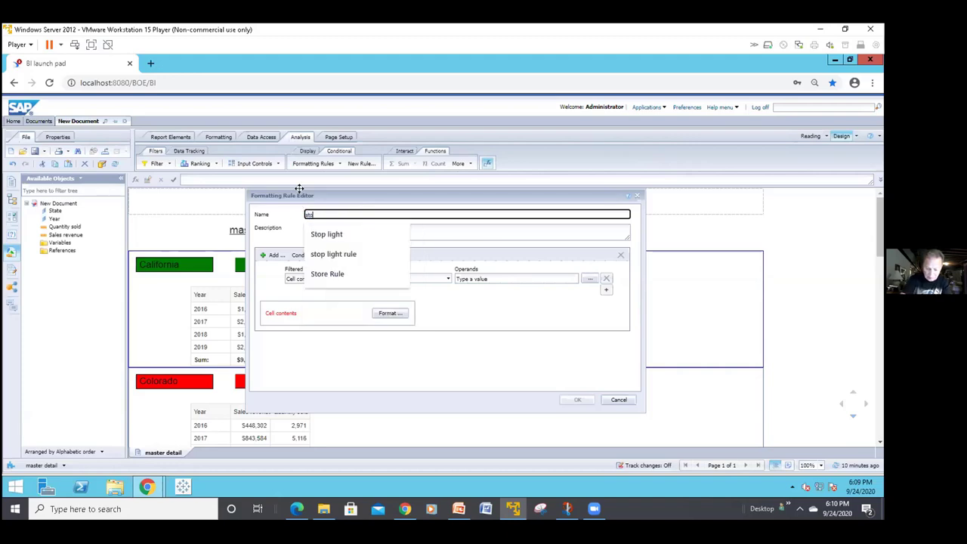
pyautogui.write(' light')
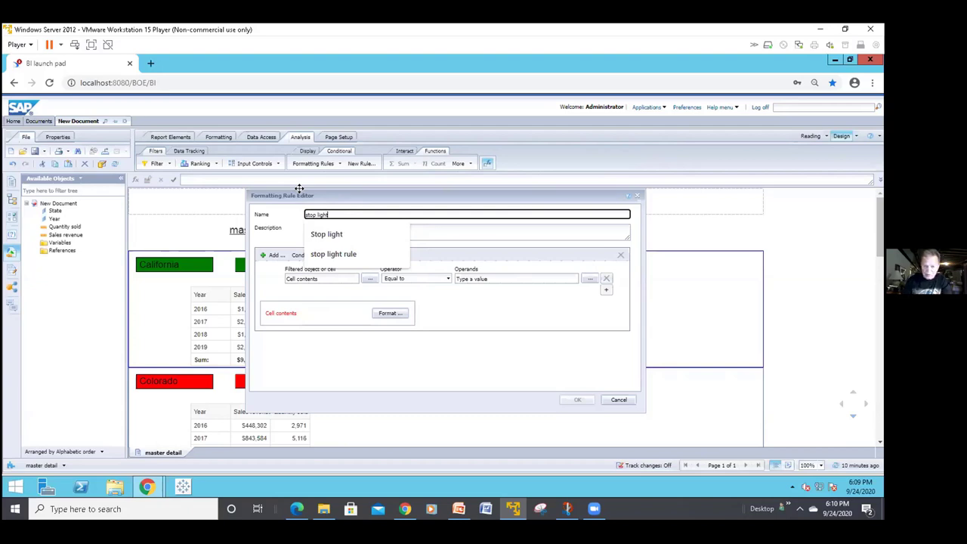
pyautogui.click(327, 235)
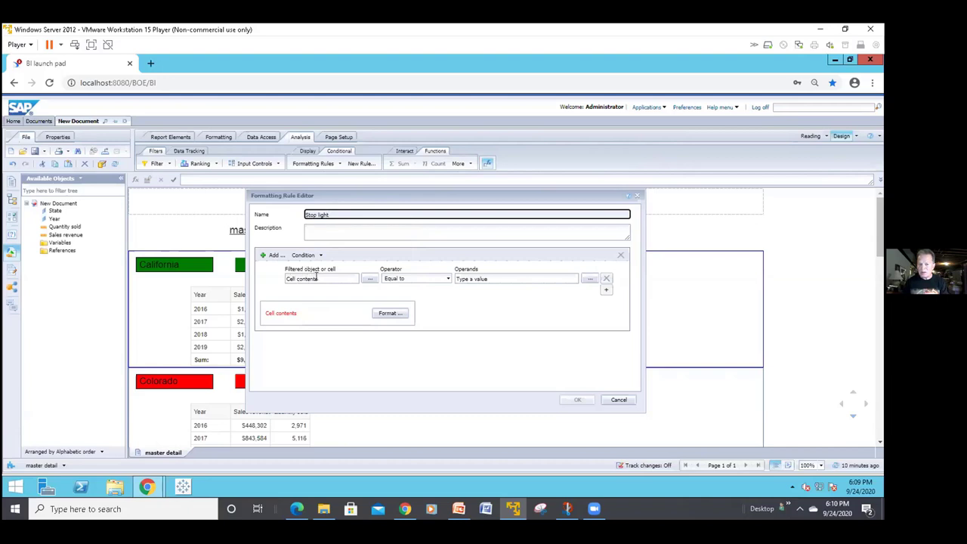
# Step: Set the condition to Sales revenue Greater than or Equal to 9000000 and open its formatting
pyautogui.click(369, 280)
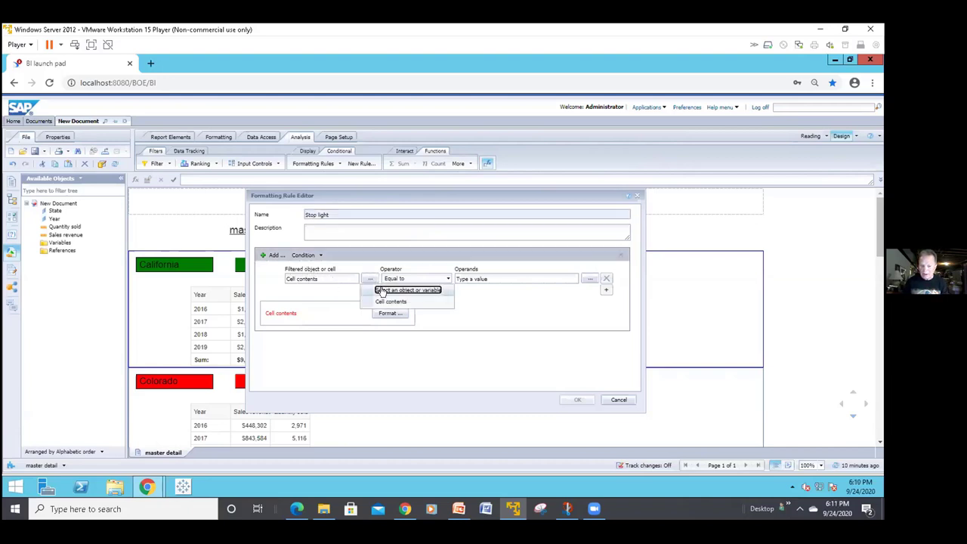
pyautogui.click(383, 290)
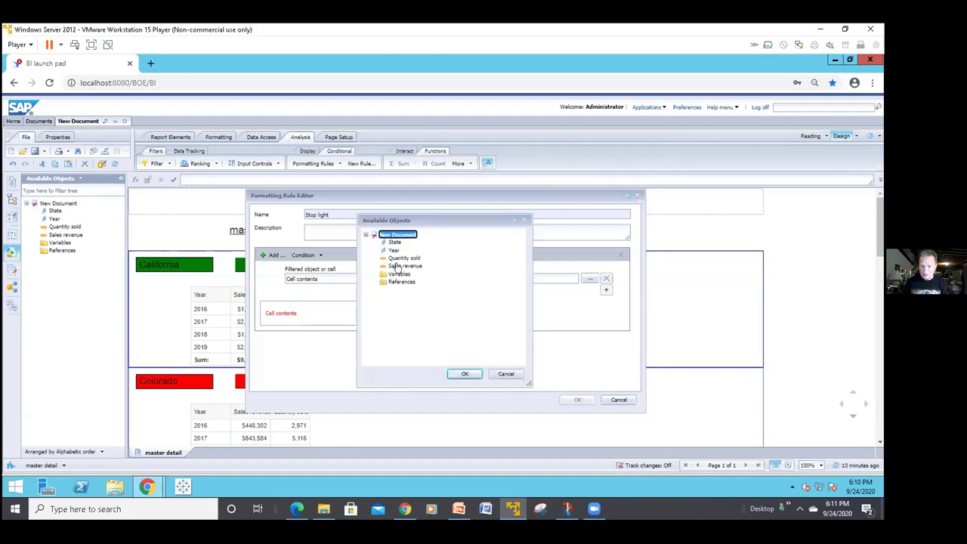
pyautogui.doubleClick(398, 266)
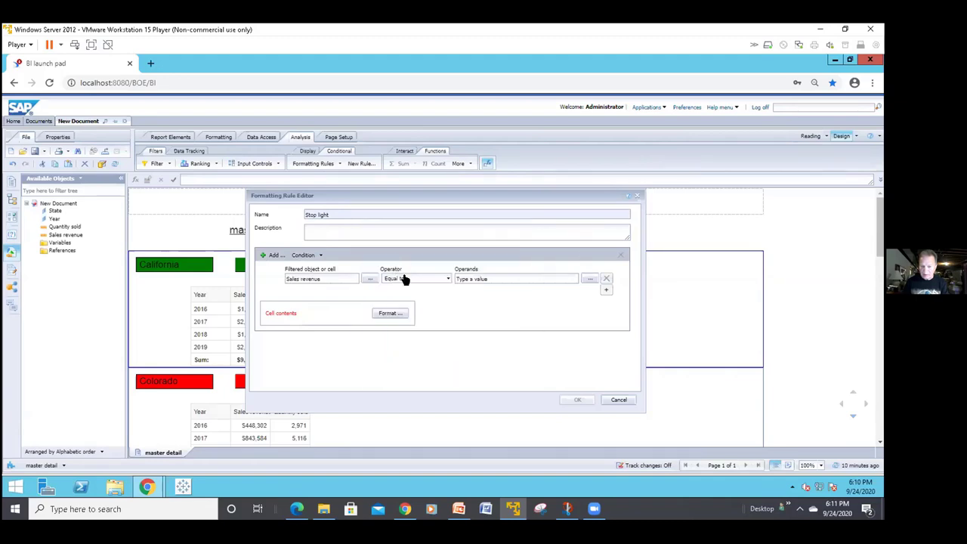
pyautogui.click(400, 279)
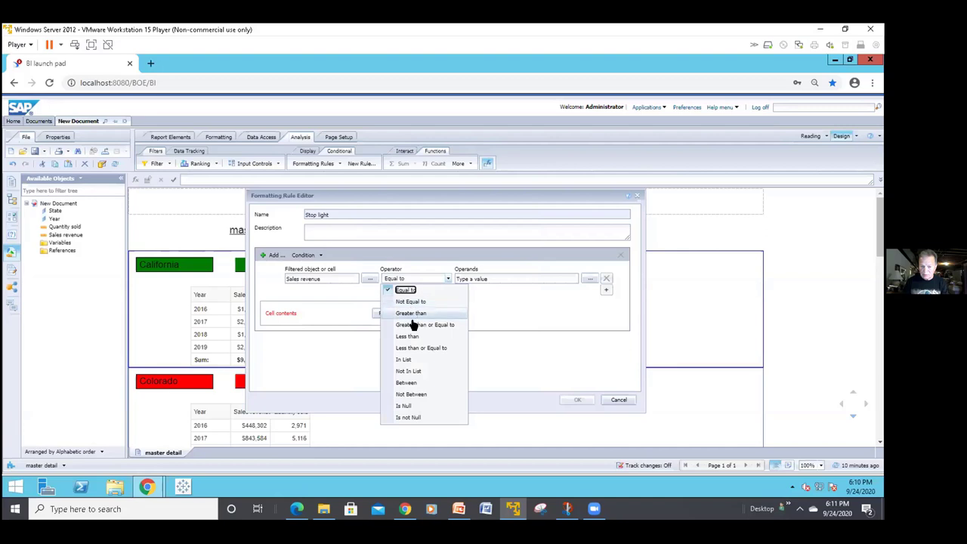
pyautogui.click(416, 324)
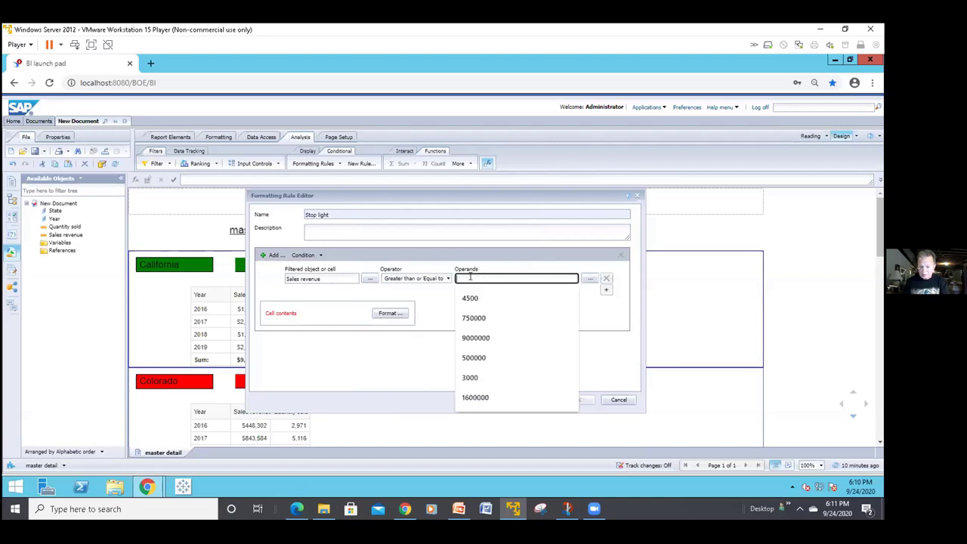
pyautogui.write('9')
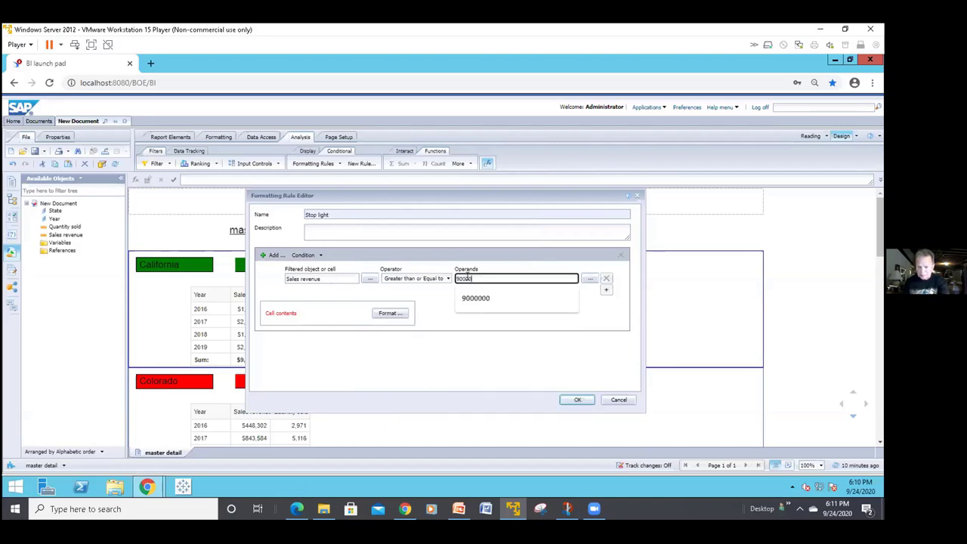
pyautogui.write('000000')
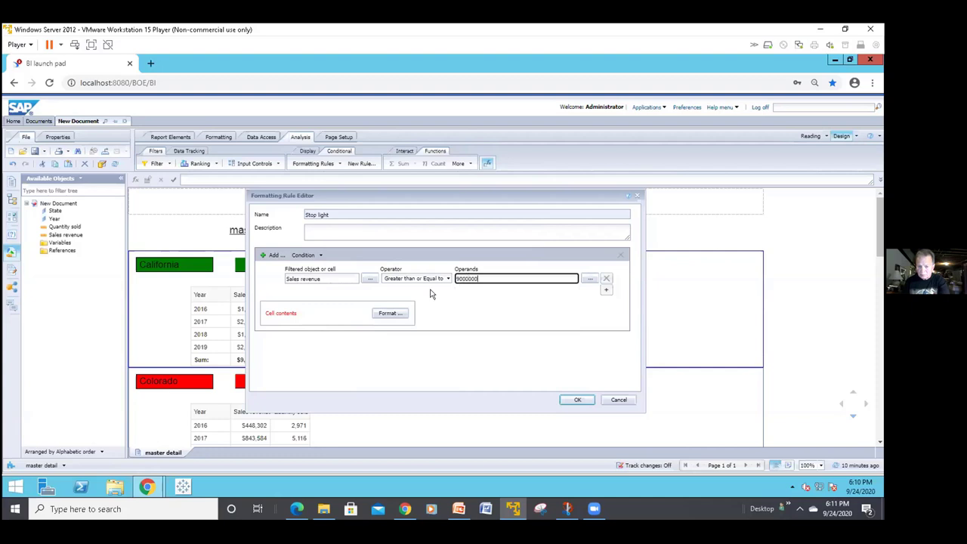
pyautogui.click(389, 313)
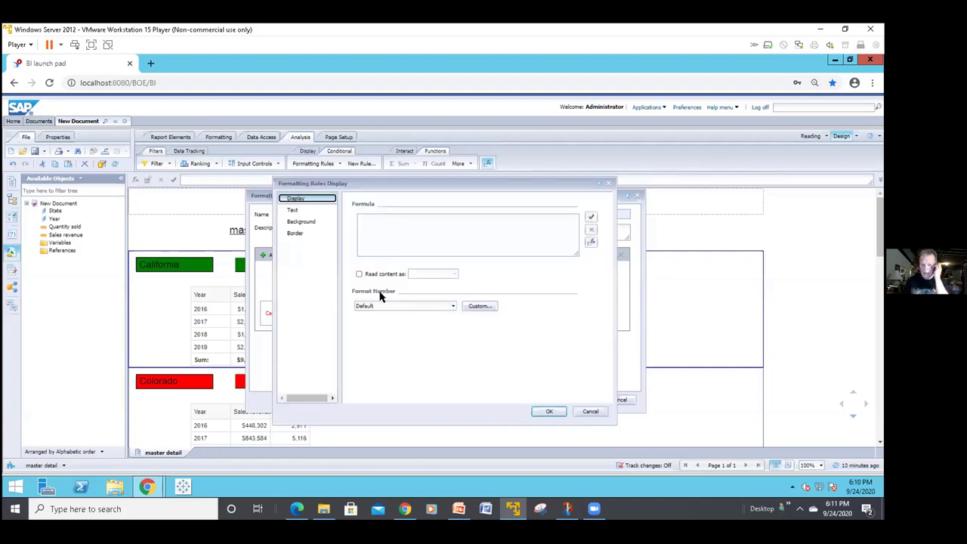
# Step: Upload greenlightlrg.png as the first condition's image-file background
pyautogui.click(310, 222)
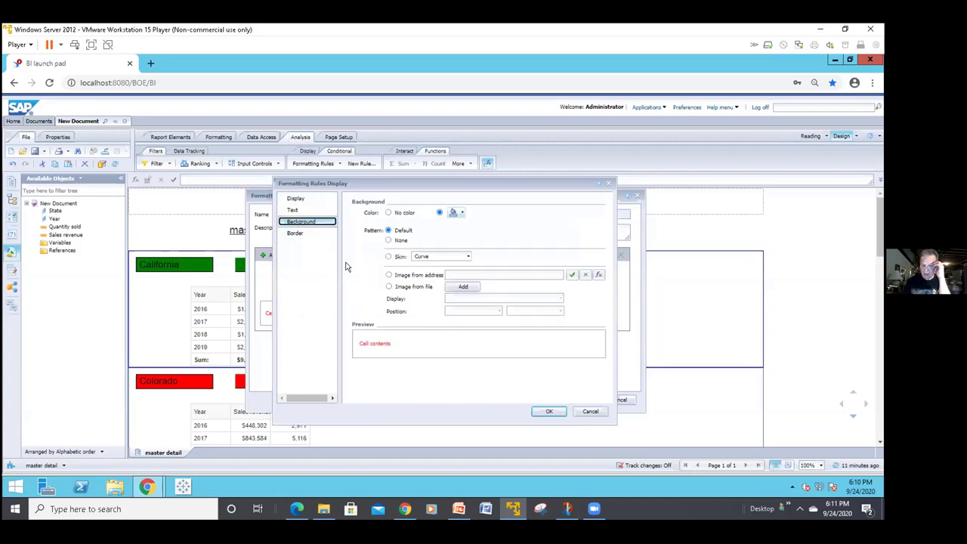
pyautogui.click(389, 287)
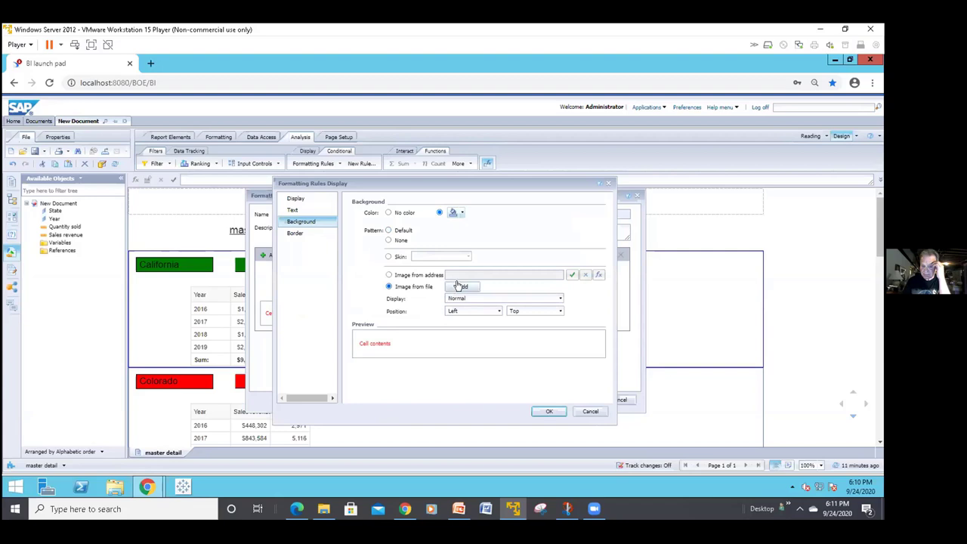
pyautogui.click(456, 286)
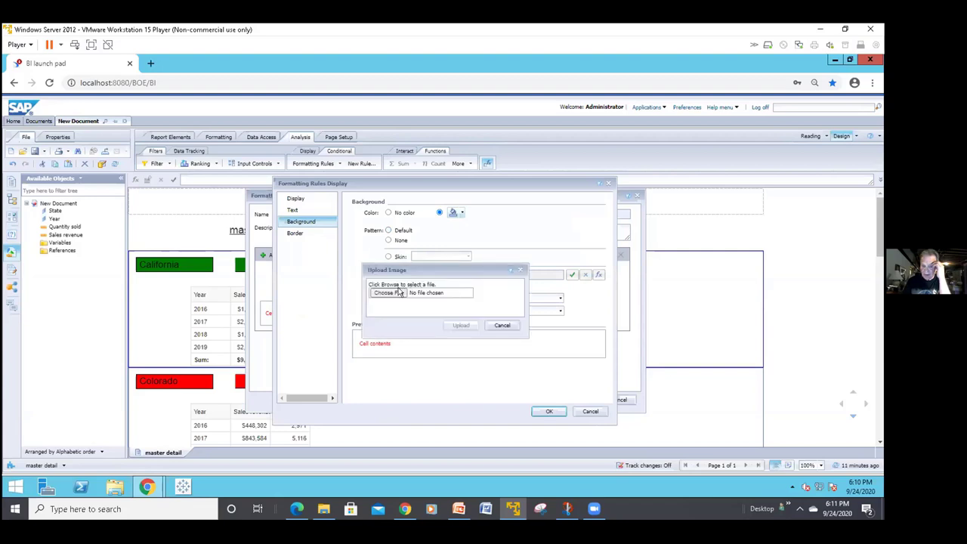
pyautogui.click(399, 295)
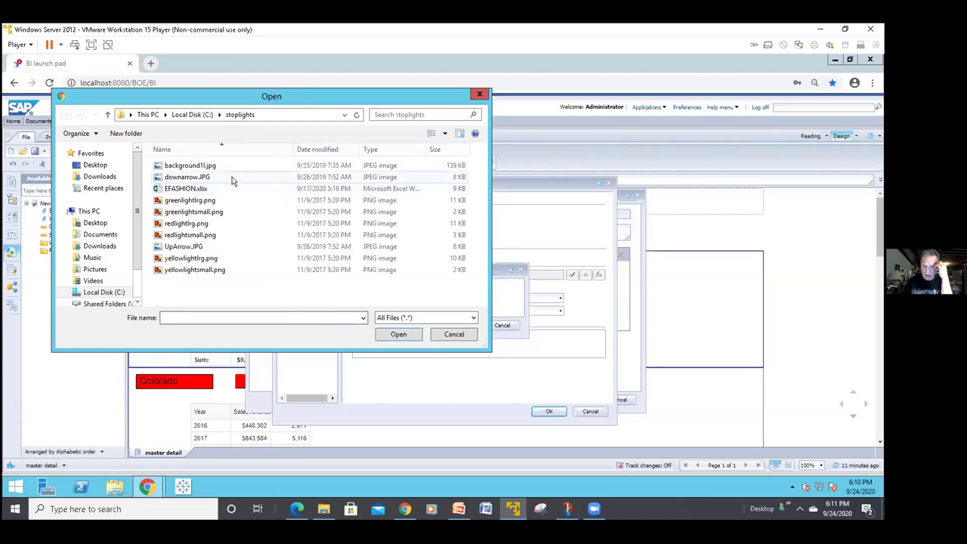
pyautogui.moveTo(232, 180)
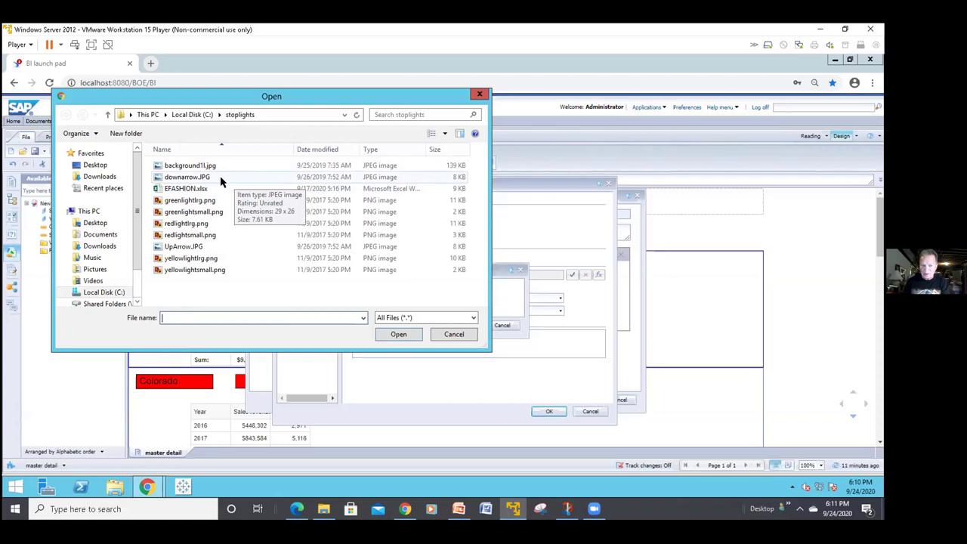
pyautogui.click(185, 200)
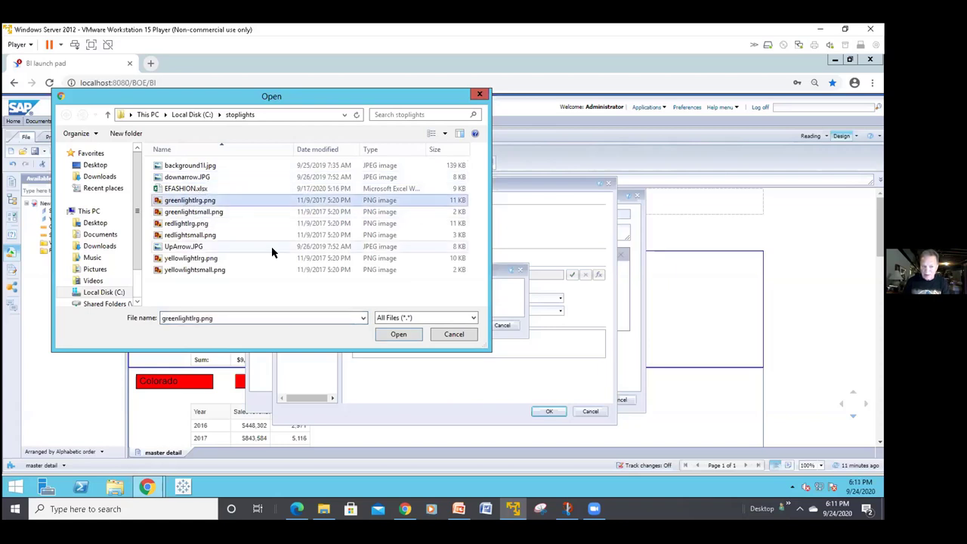
pyautogui.click(397, 336)
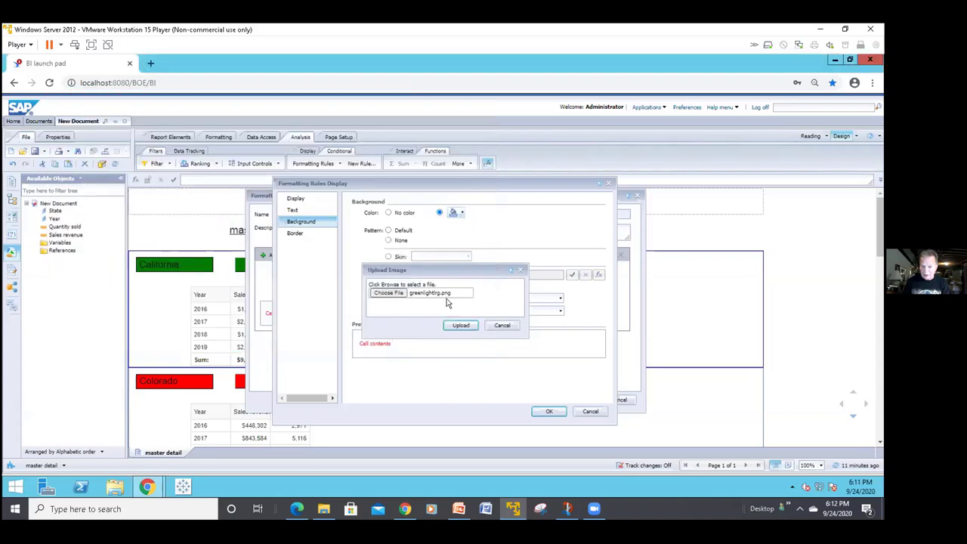
pyautogui.click(459, 325)
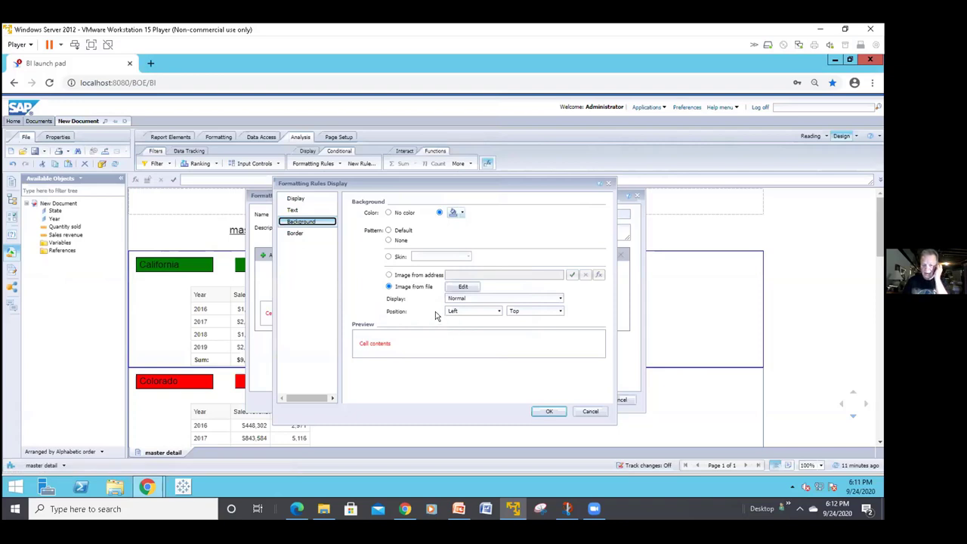
# Step: Confirm the green image background and add a second condition on Sales revenue
pyautogui.click(541, 410)
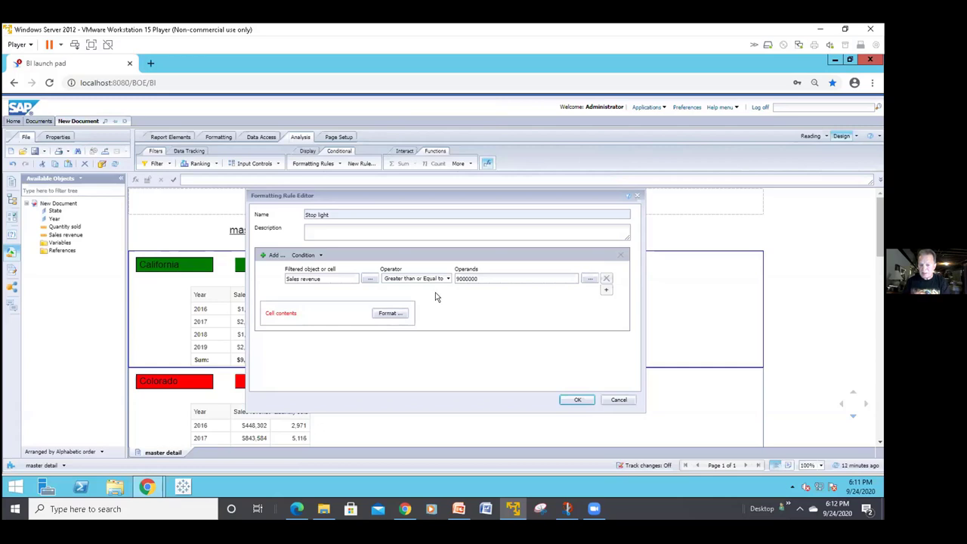
pyautogui.click(273, 255)
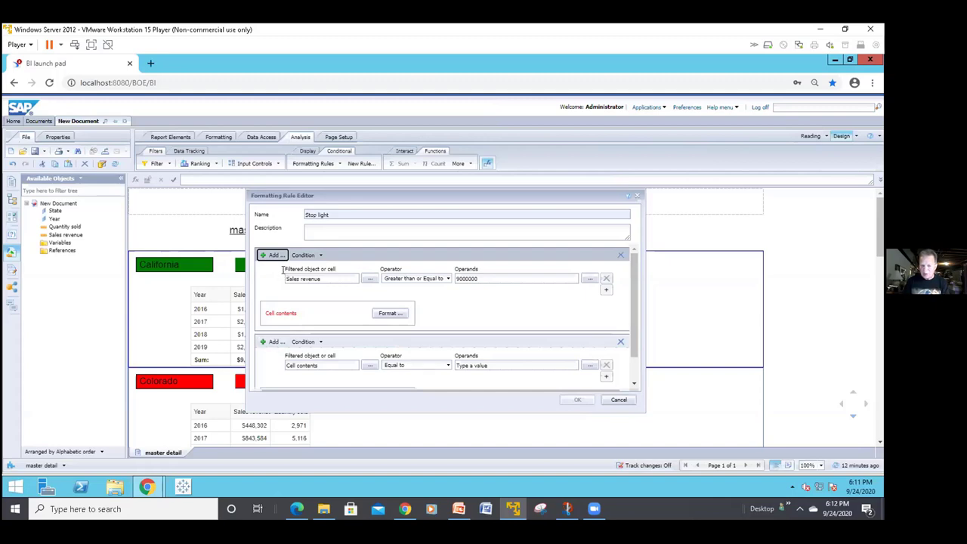
pyautogui.click(368, 364)
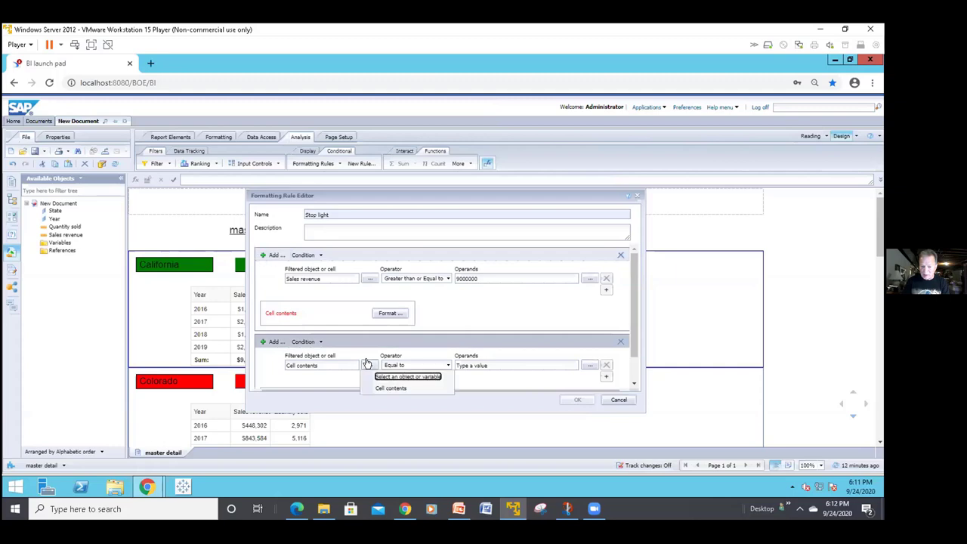
pyautogui.click(378, 376)
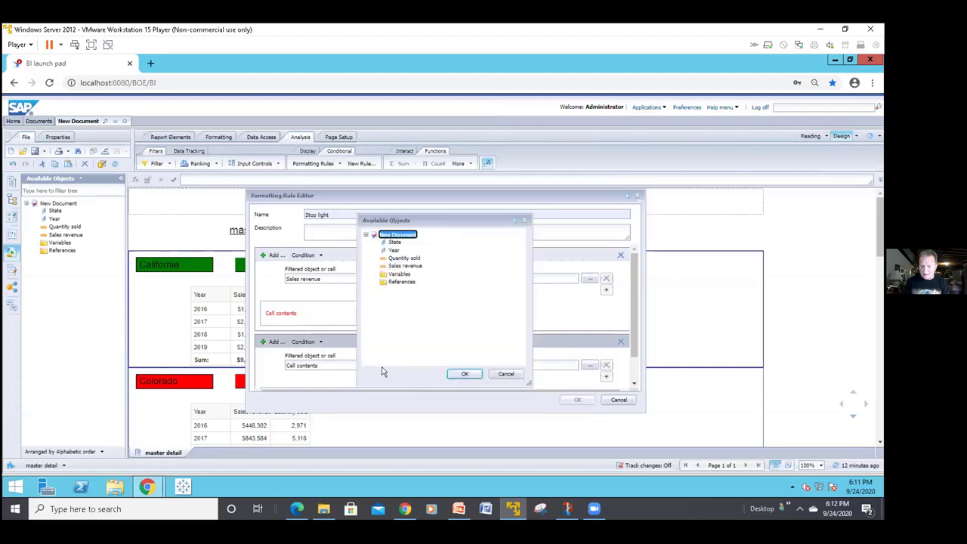
pyautogui.click(392, 267)
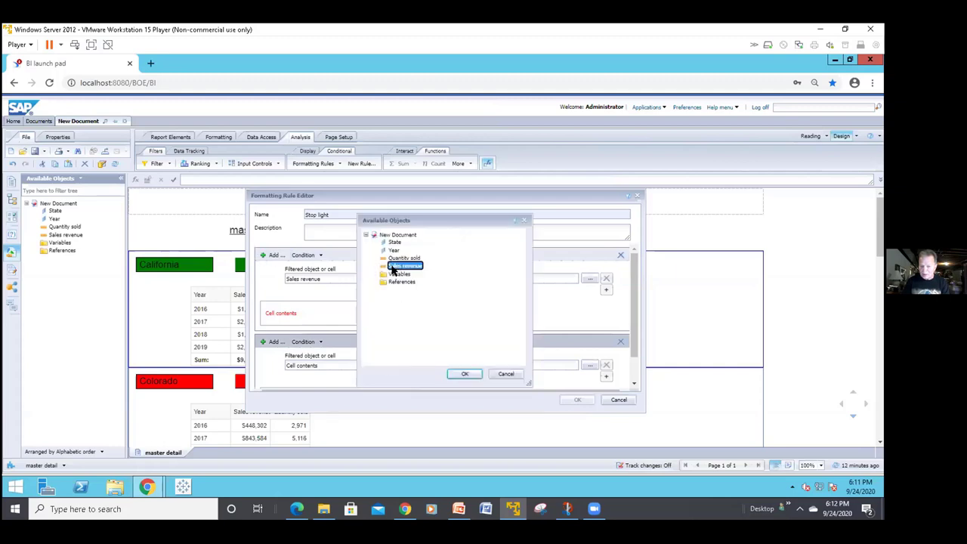
pyautogui.doubleClick(392, 267)
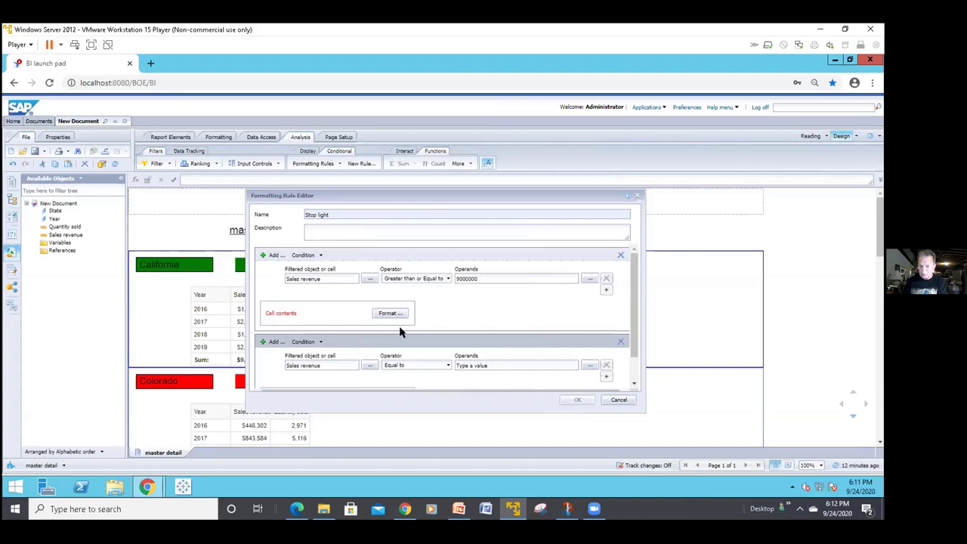
# Step: Make the second condition Less than 9000000 and save the Stop light rule
pyautogui.click(447, 365)
pyautogui.click(417, 272)
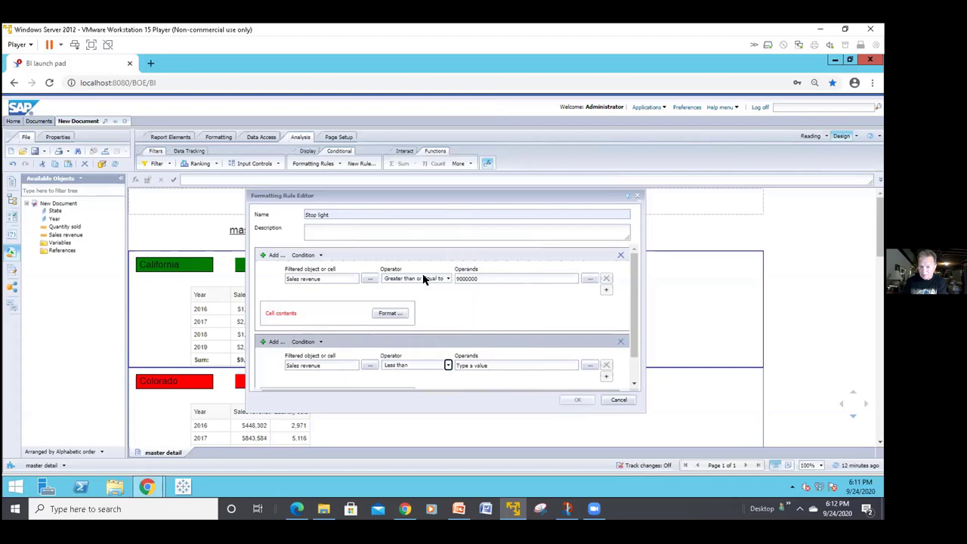
pyautogui.click(471, 363)
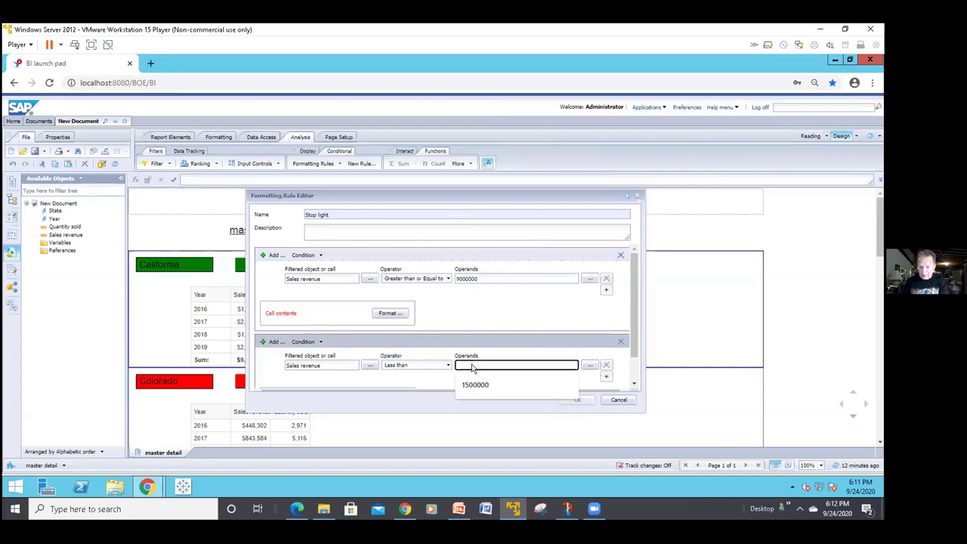
pyautogui.click(471, 380)
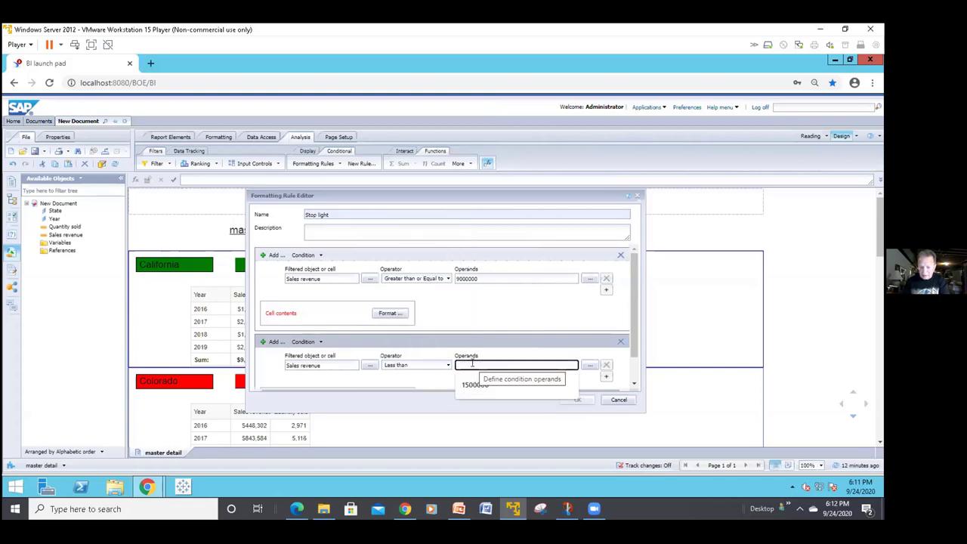
pyautogui.write('5000000')
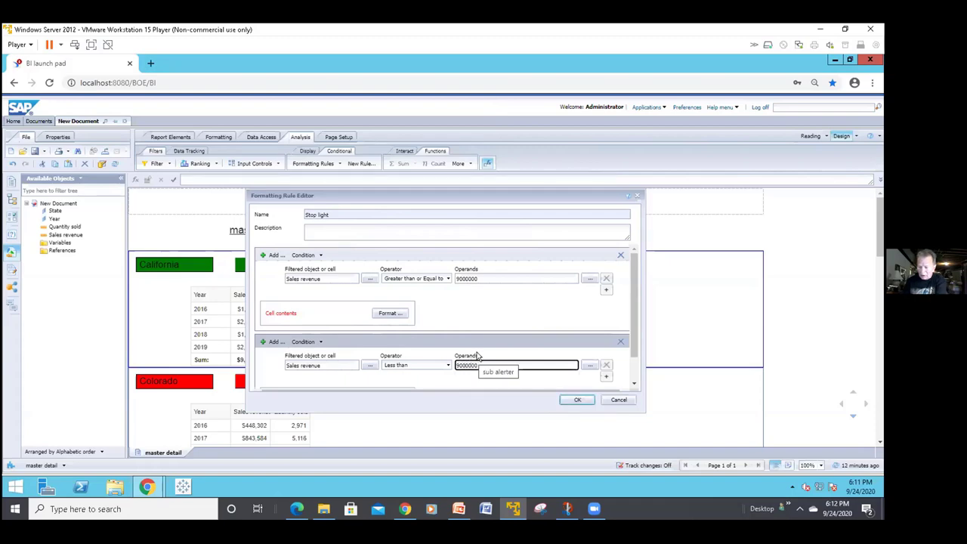
pyautogui.click(577, 399)
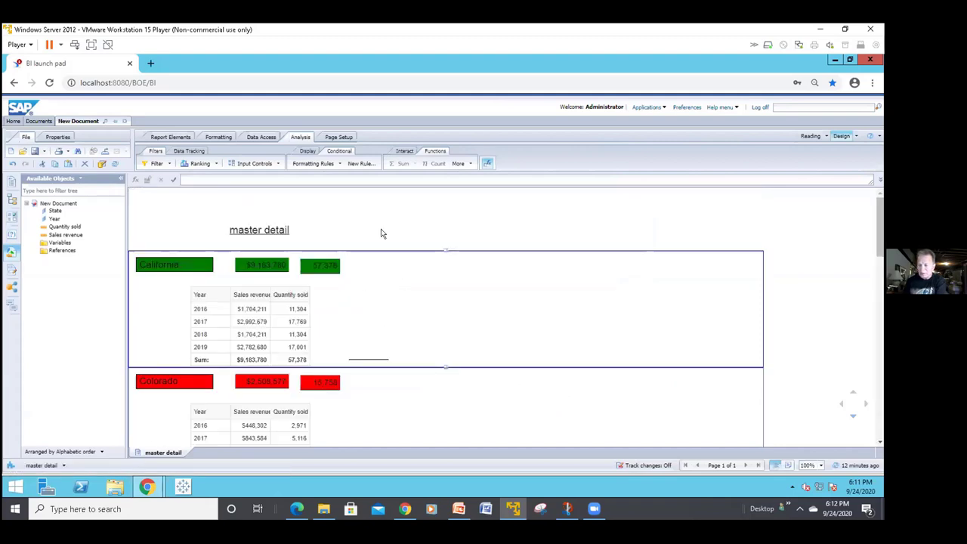
# Step: Reopen the Stop light rule from Manage Rules and scroll to its Less than condition
pyautogui.click(339, 164)
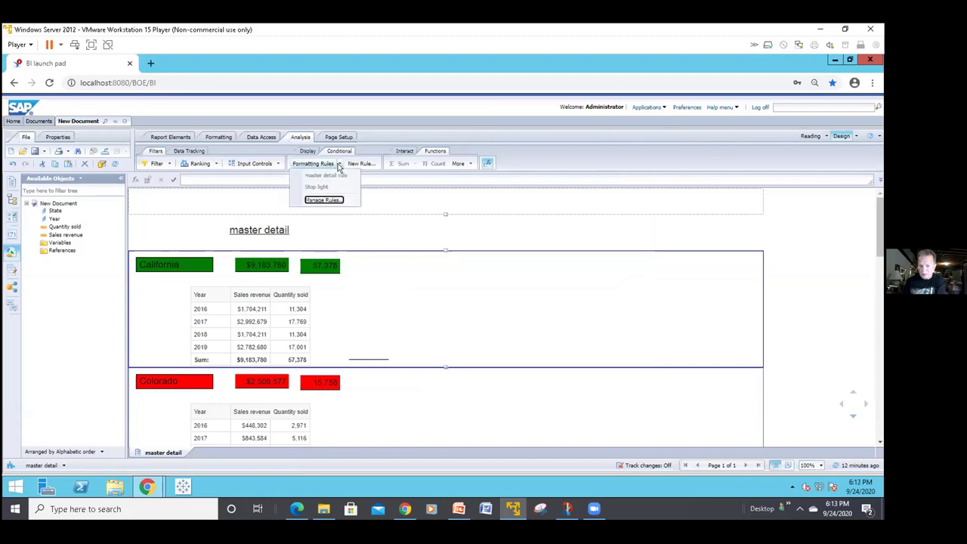
pyautogui.click(324, 199)
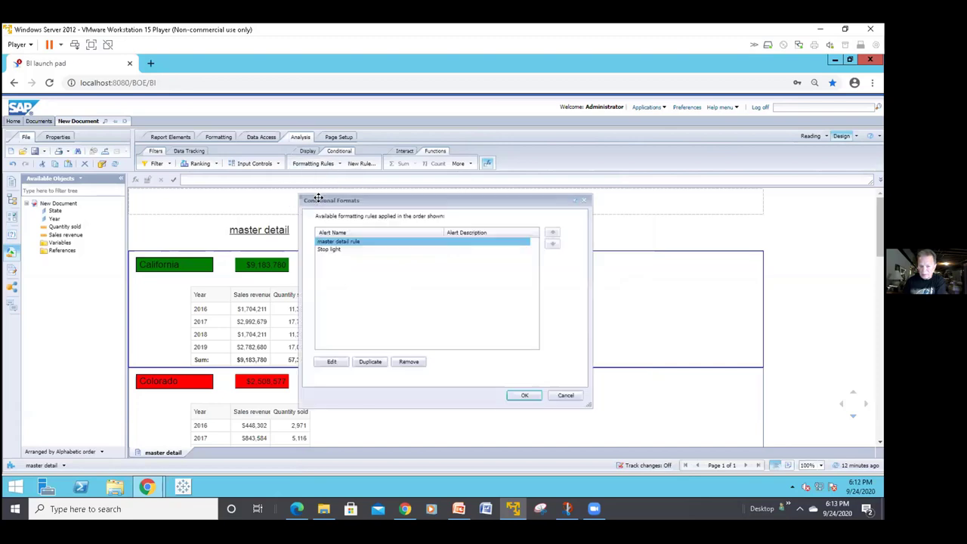
pyautogui.click(329, 249)
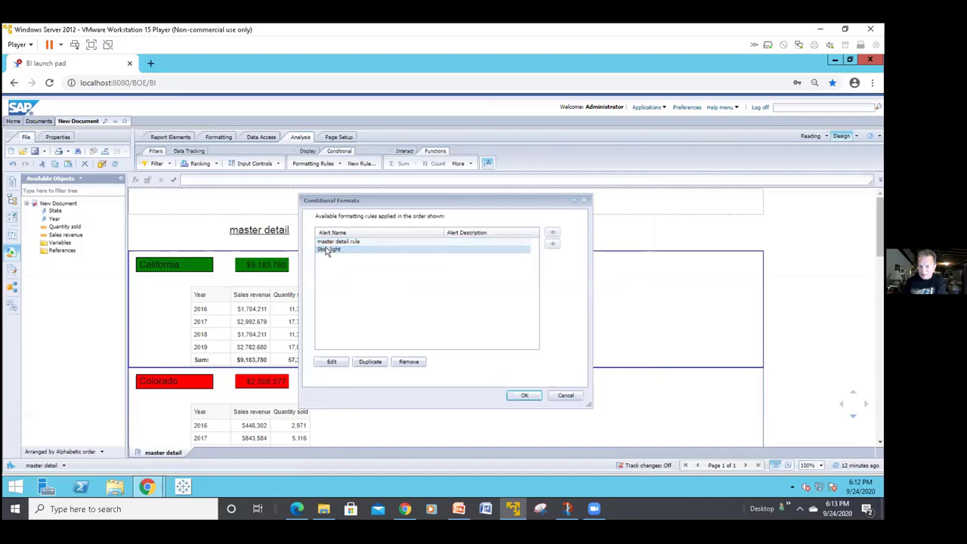
pyautogui.click(327, 250)
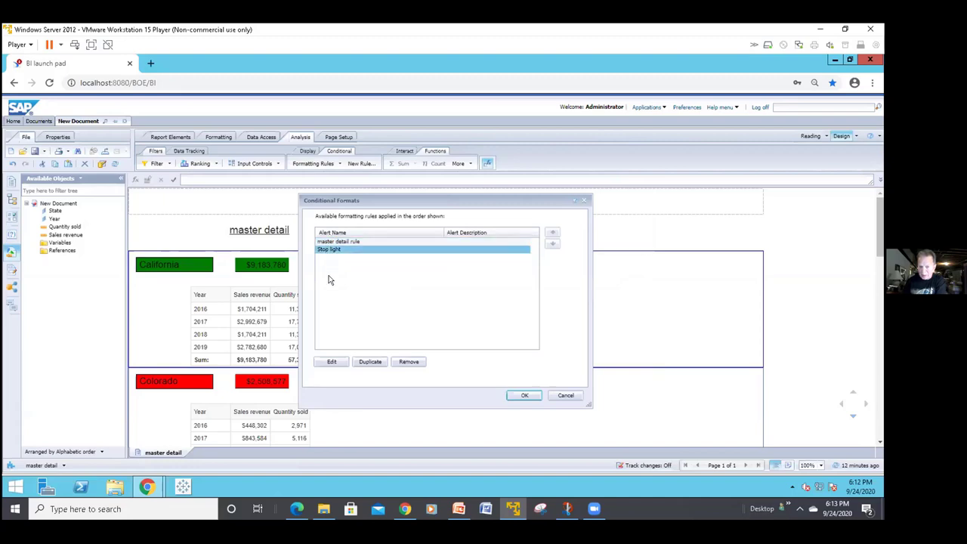
pyautogui.click(332, 361)
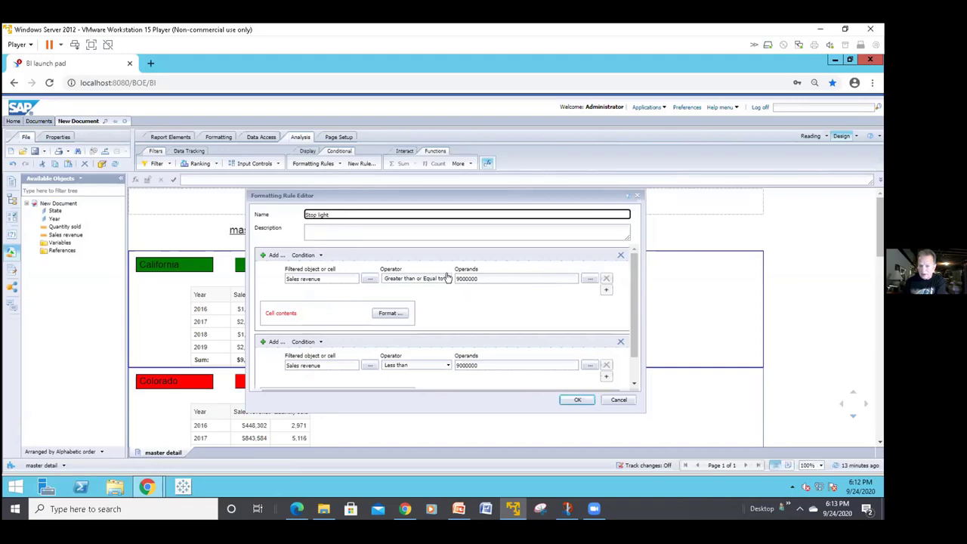
pyautogui.scroll(-1, 444, 281)
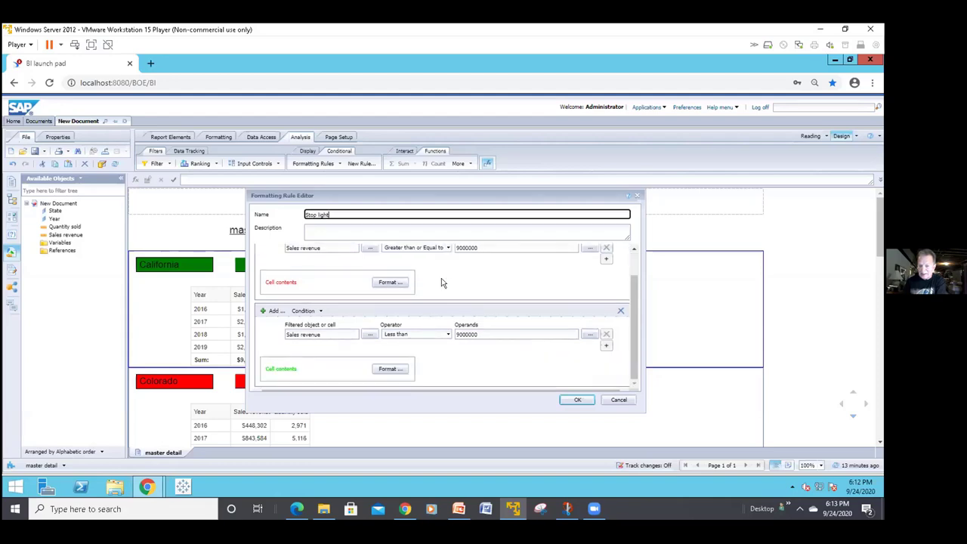
# Step: Give the Less than 9000000 condition an uploaded redlightlrg.png background image
pyautogui.click(391, 367)
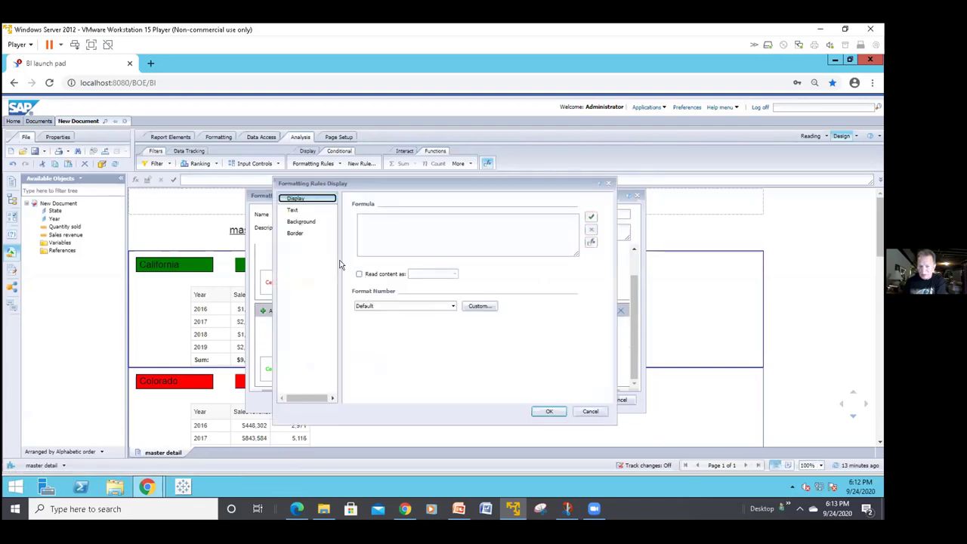
pyautogui.click(309, 222)
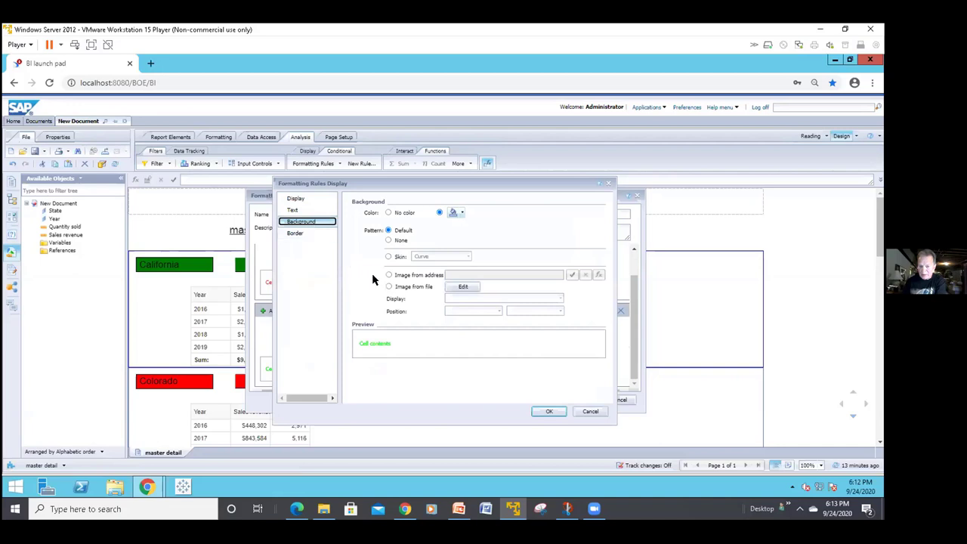
pyautogui.click(419, 289)
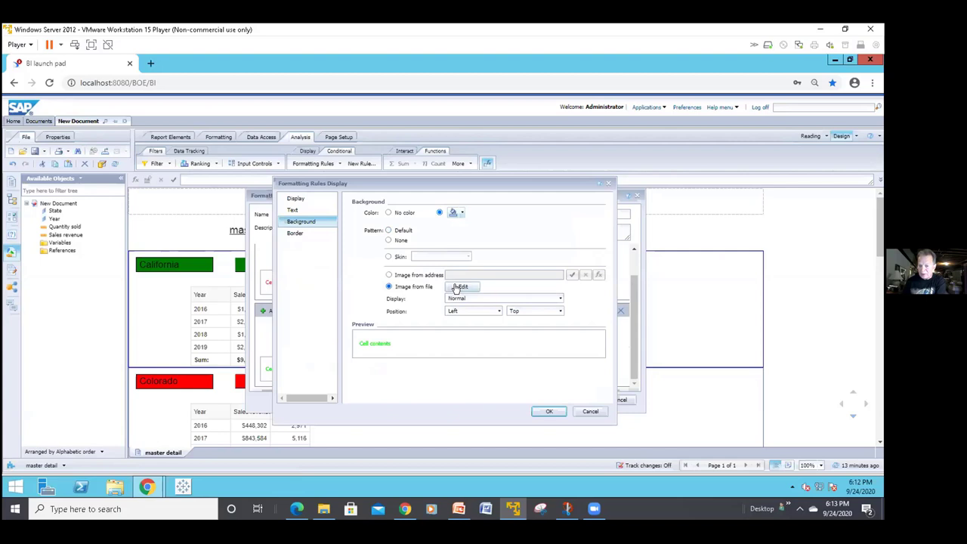
pyautogui.click(457, 287)
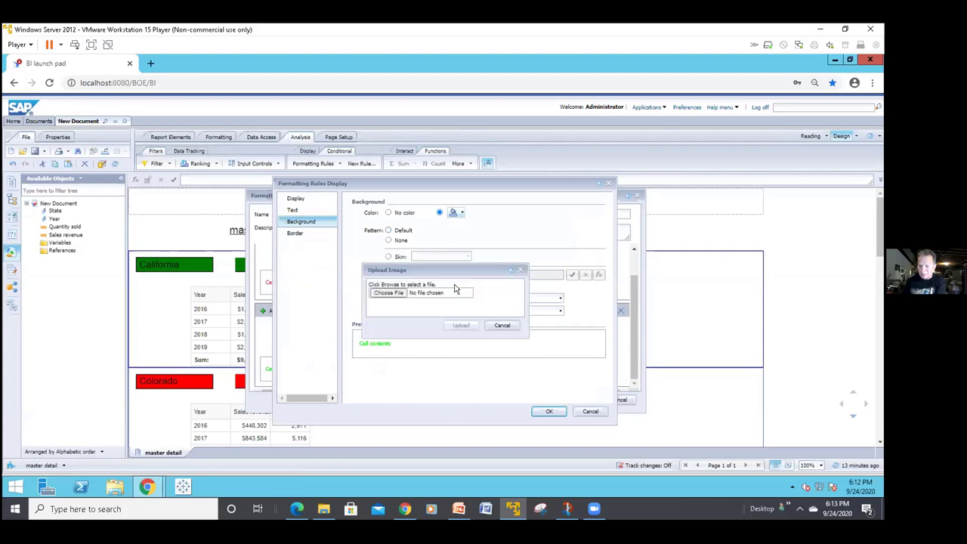
pyautogui.click(398, 294)
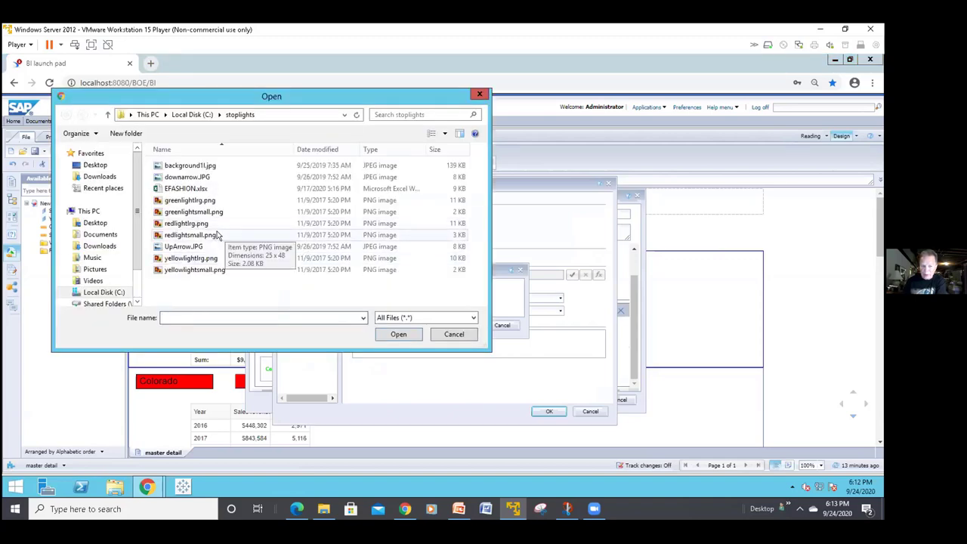
pyautogui.click(204, 225)
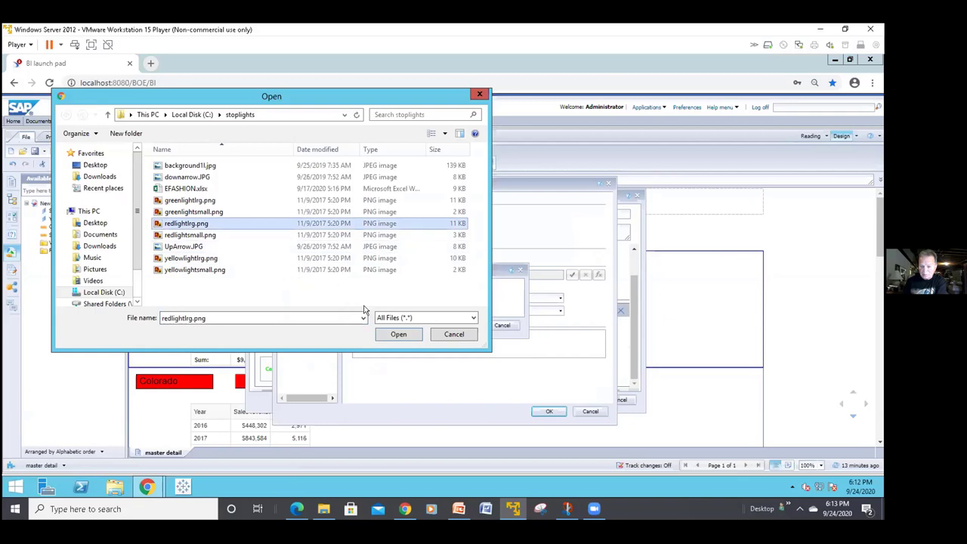
pyautogui.click(398, 333)
pyautogui.click(453, 327)
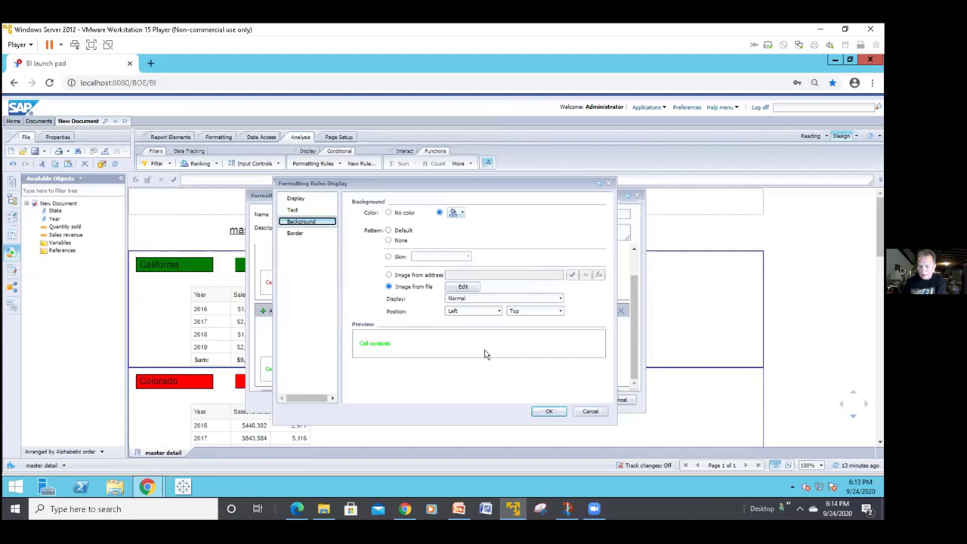
pyautogui.click(545, 411)
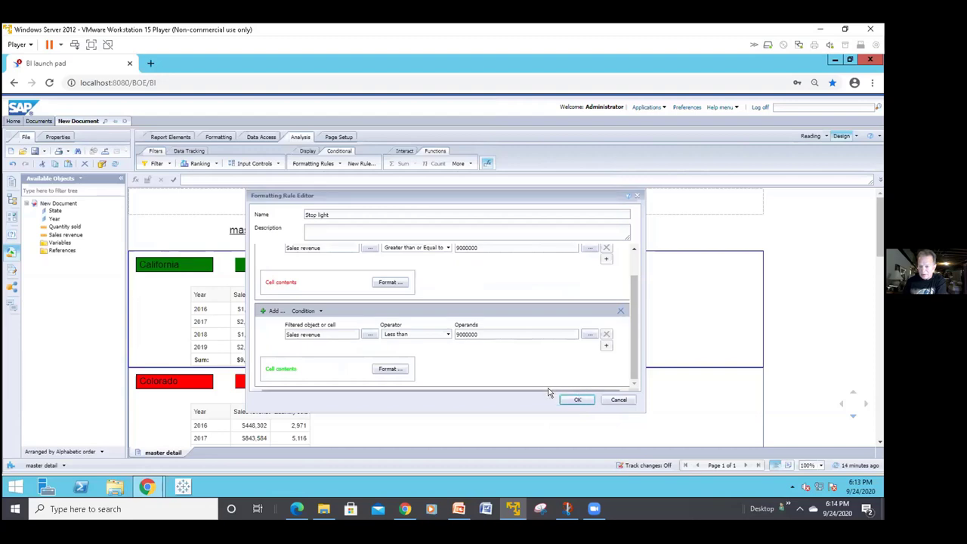
# Step: Save the rule, apply Stop light to the blank cells, and resize them slightly wider
pyautogui.click(568, 400)
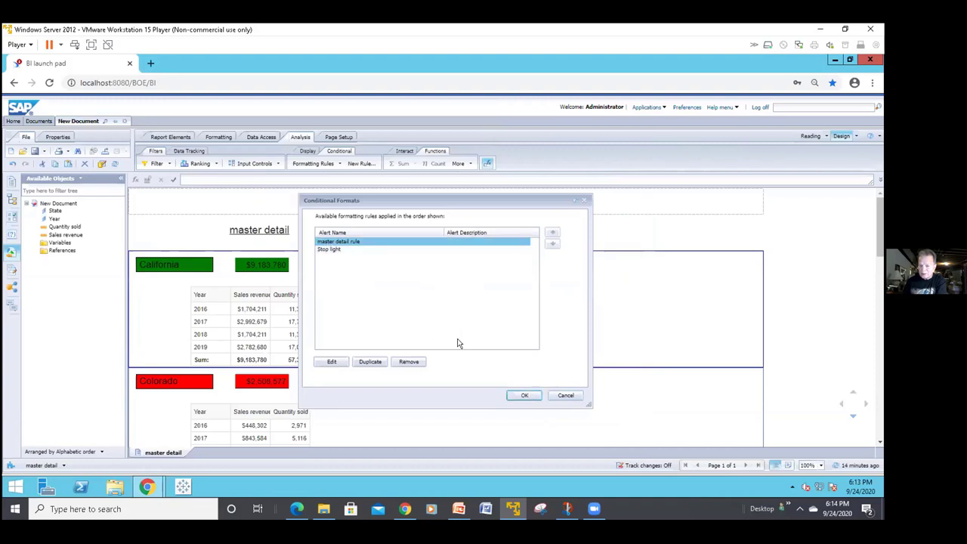
pyautogui.click(513, 394)
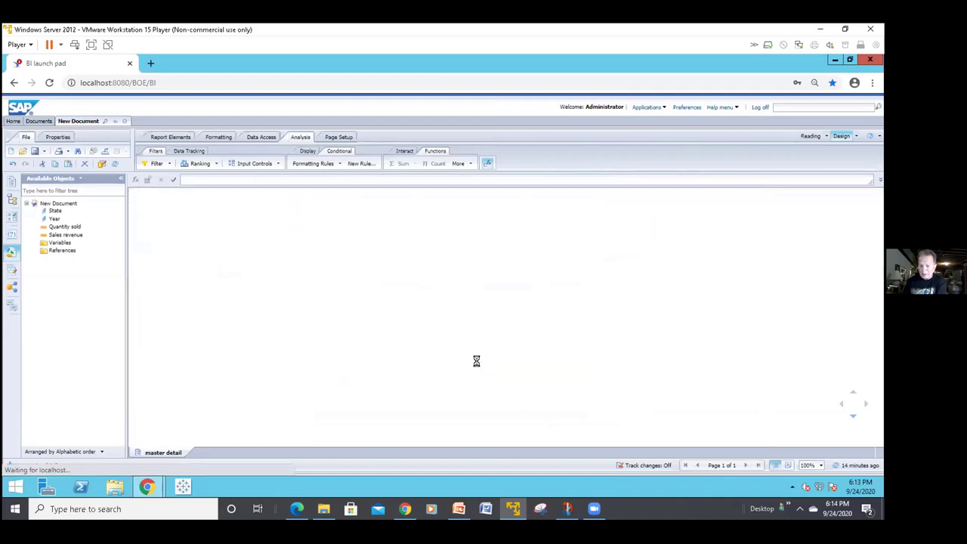
pyautogui.click(381, 324)
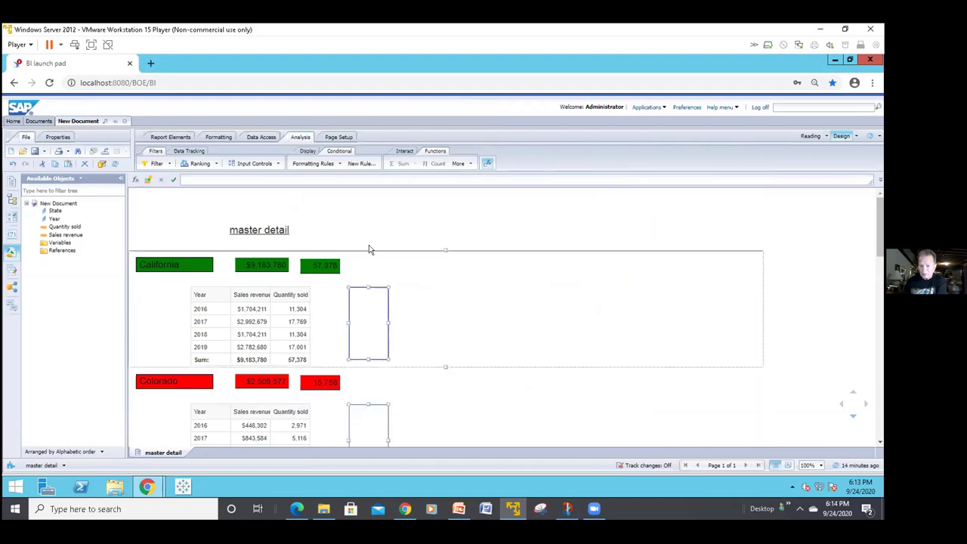
pyautogui.click(339, 164)
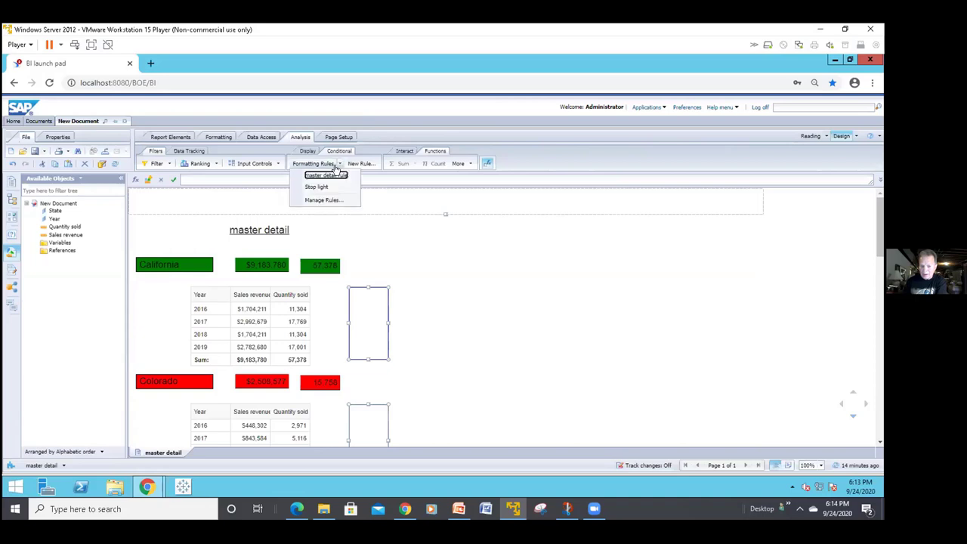
pyautogui.click(316, 188)
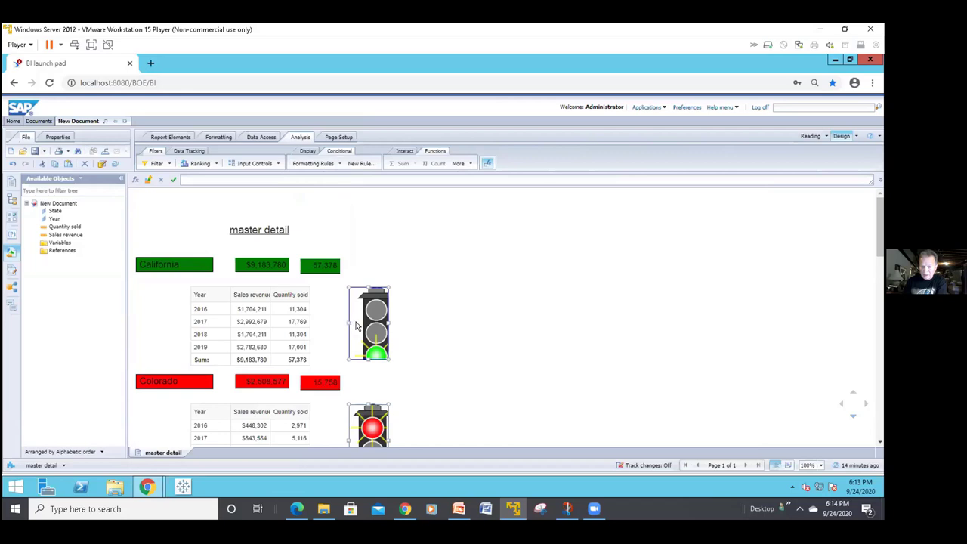
pyautogui.moveTo(357, 324); pyautogui.dragTo(356, 318)
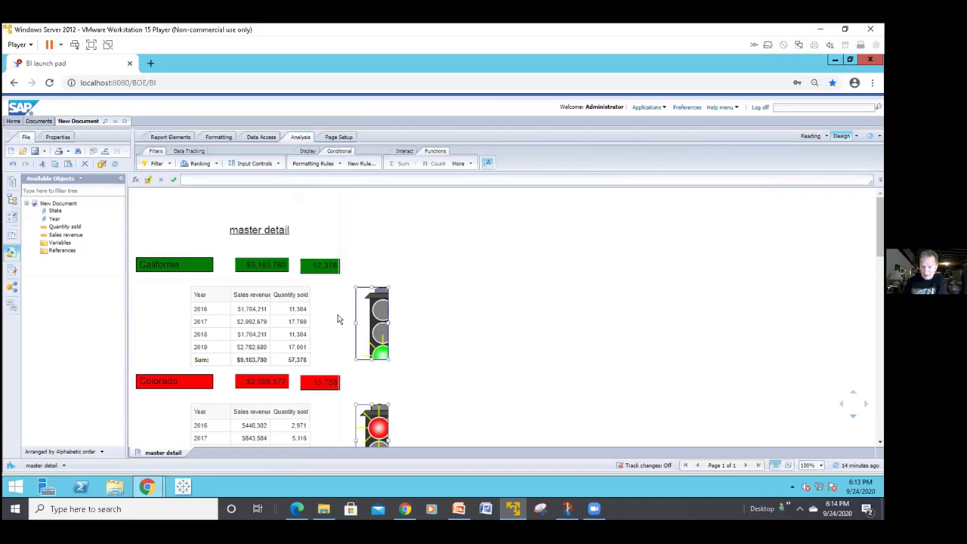
pyautogui.moveTo(338, 319); pyautogui.dragTo(342, 319)
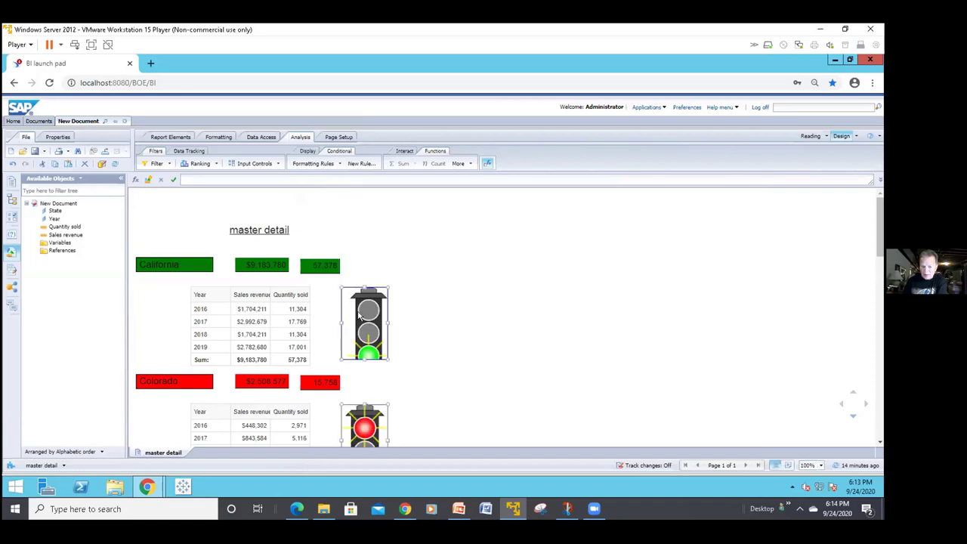
# Step: Edit the Stop light rule so the first condition's background image displays Stretch
pyautogui.click(339, 165)
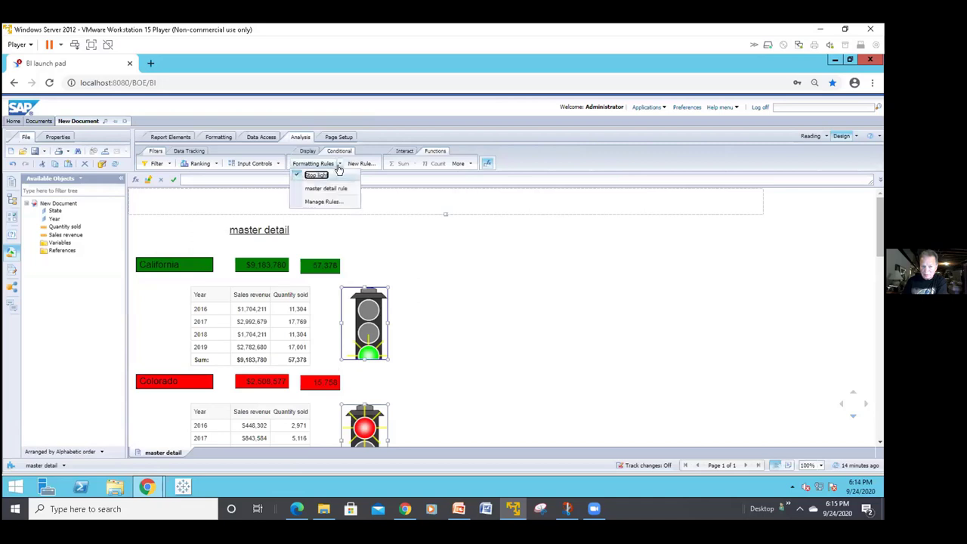
pyautogui.click(325, 202)
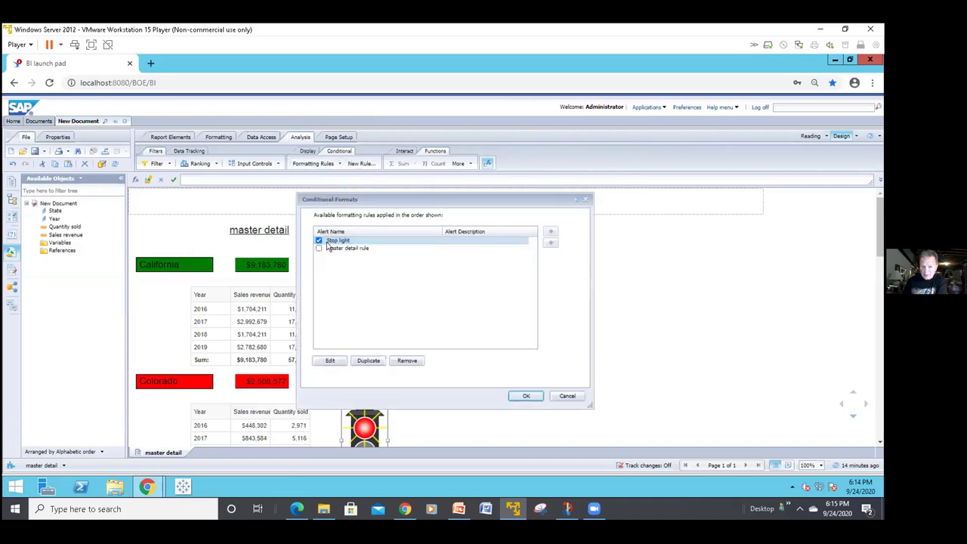
pyautogui.click(331, 360)
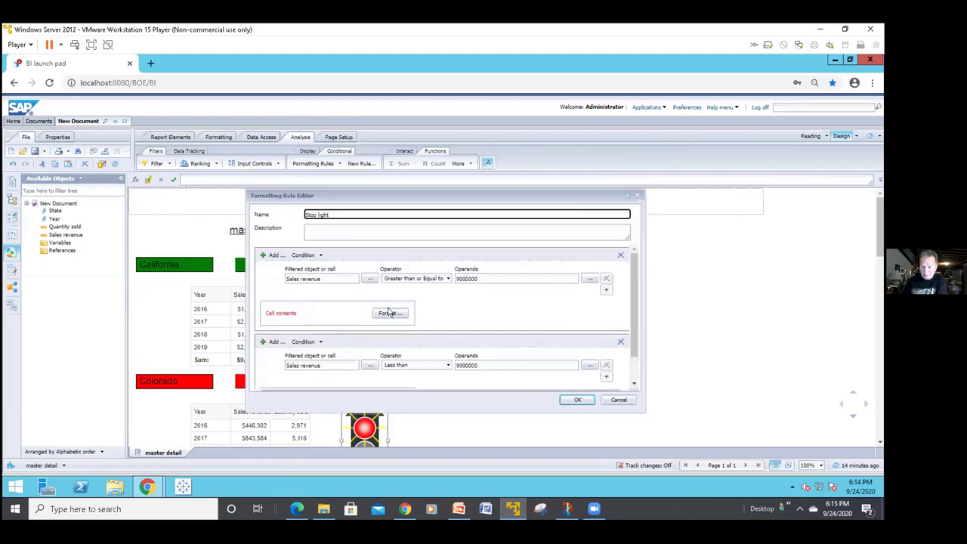
pyautogui.click(388, 314)
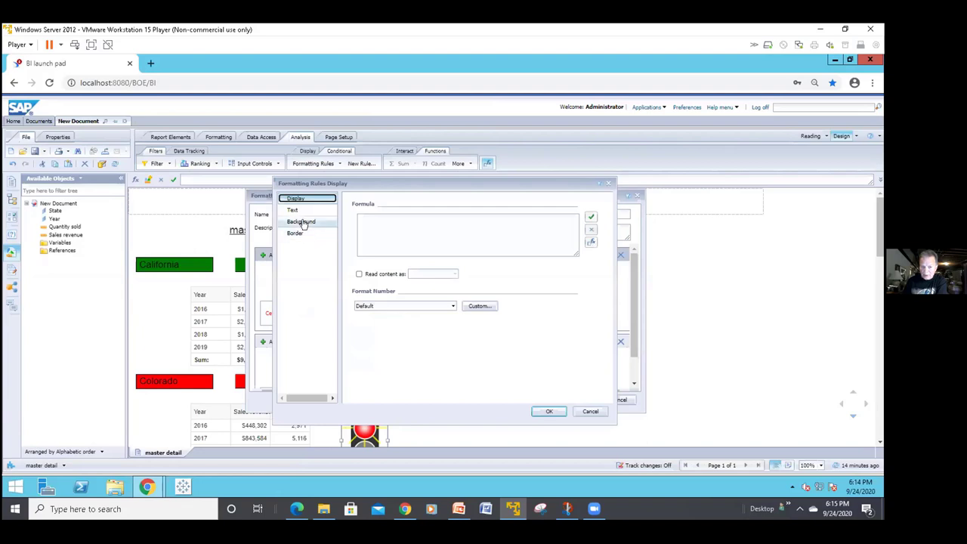
pyautogui.click(303, 223)
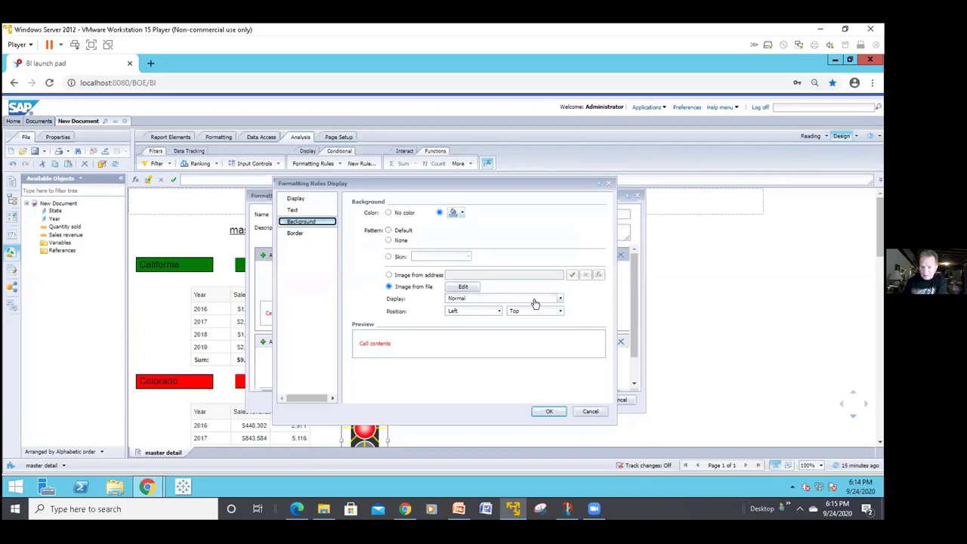
pyautogui.click(558, 298)
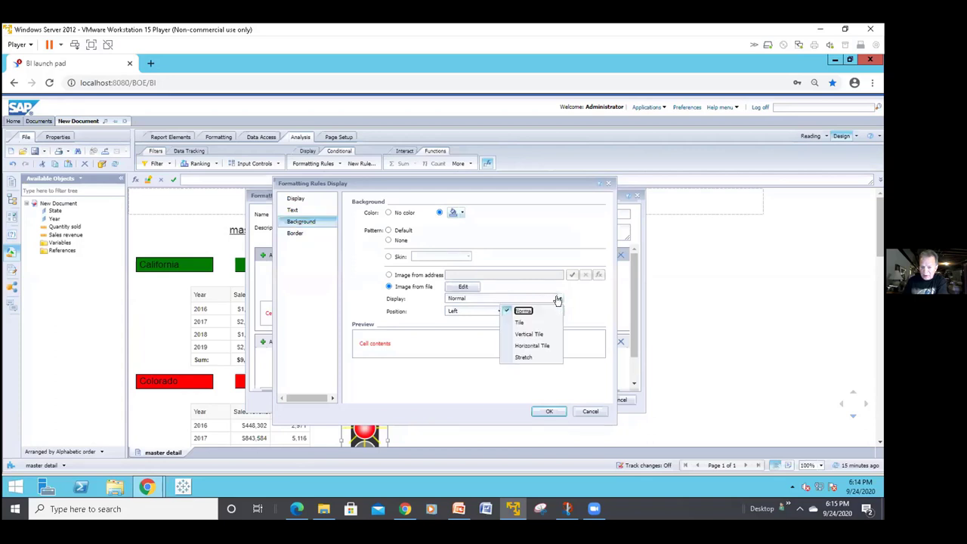
pyautogui.click(522, 356)
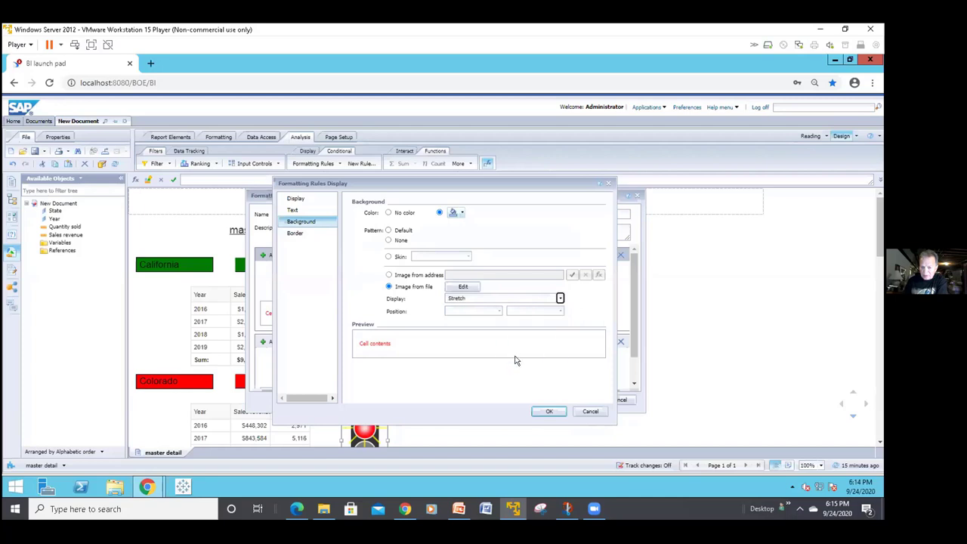
pyautogui.click(537, 408)
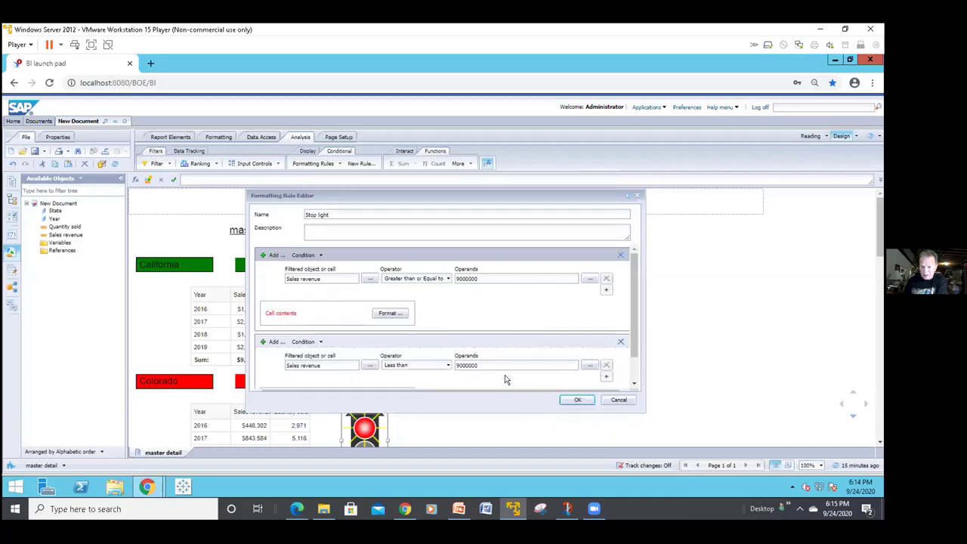
# Step: Set the second condition's background image to Stretch and save the rule
pyautogui.scroll(-1, 504, 375)
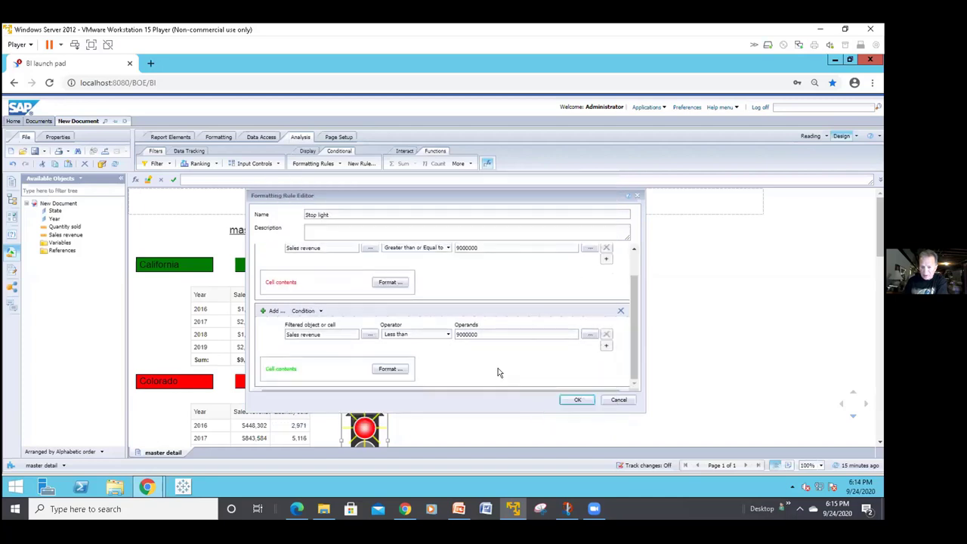
pyautogui.click(387, 369)
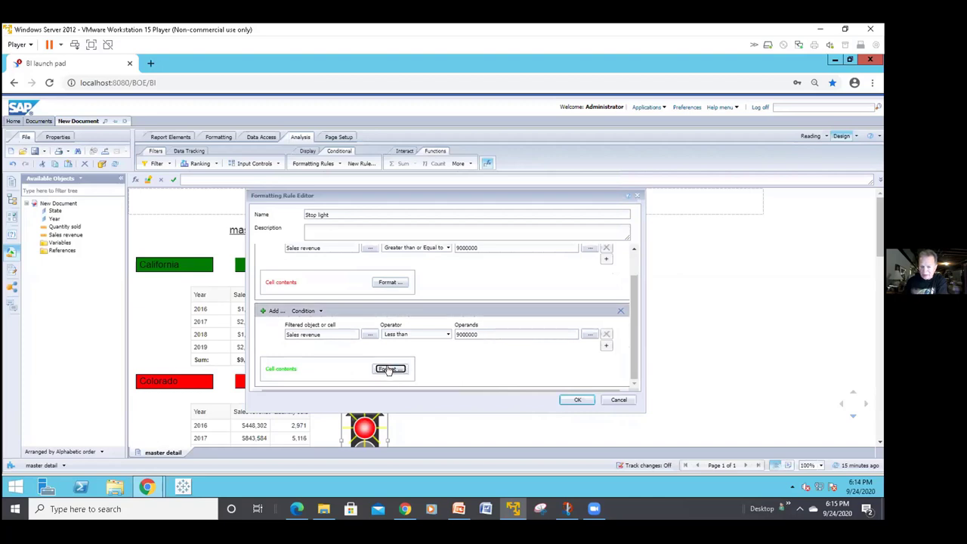
pyautogui.click(304, 222)
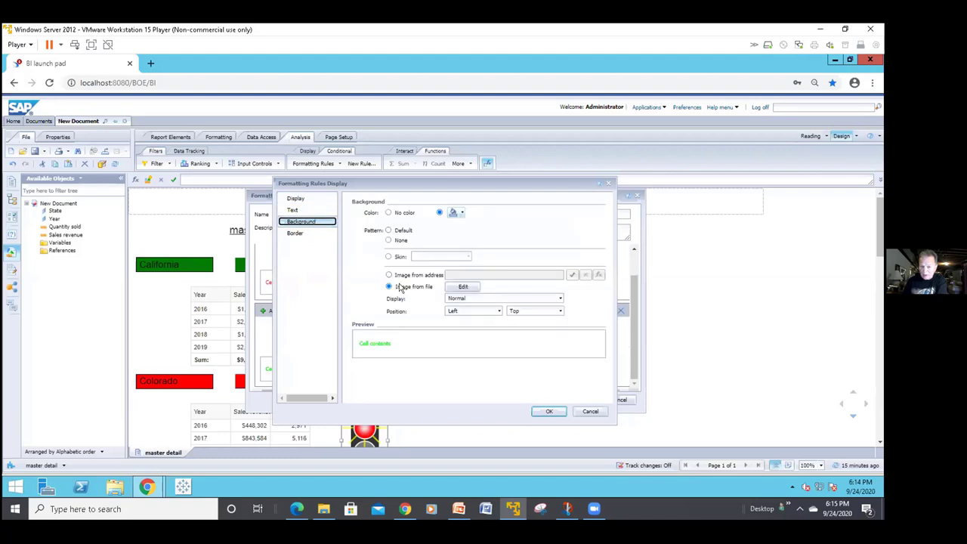
pyautogui.click(557, 299)
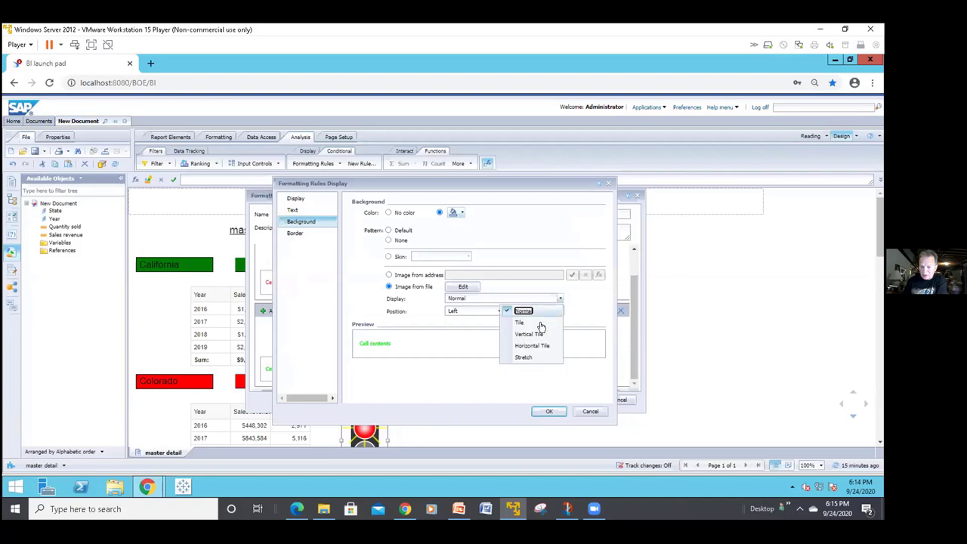
pyautogui.click(521, 356)
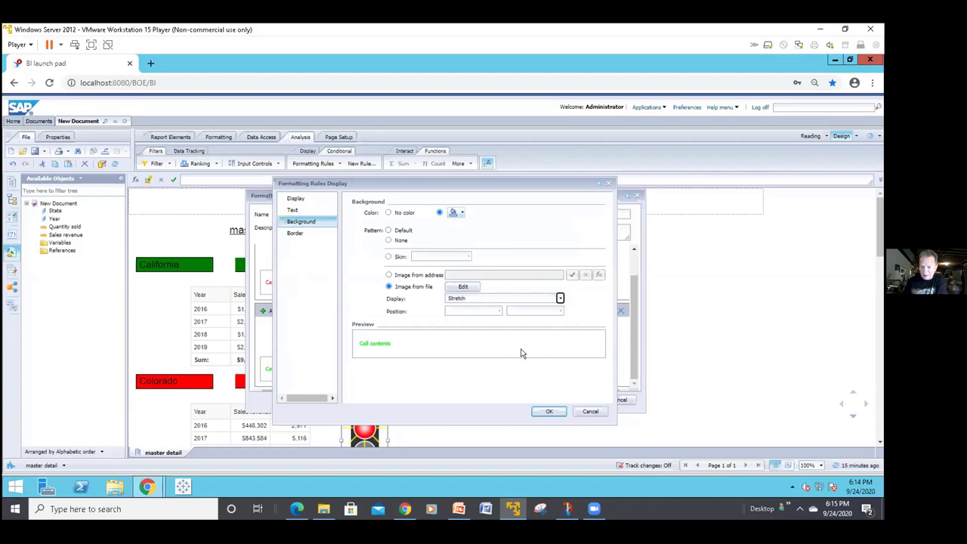
pyautogui.click(538, 410)
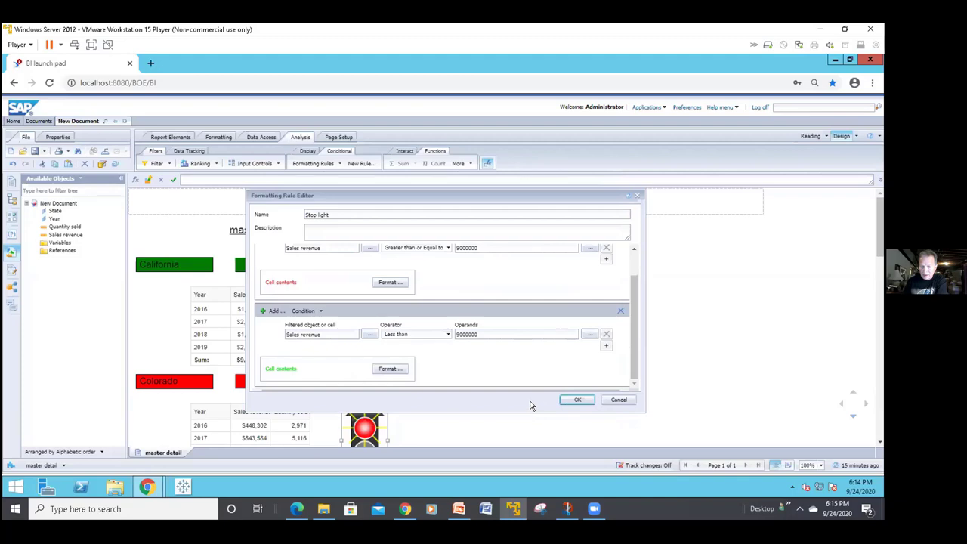
pyautogui.click(571, 399)
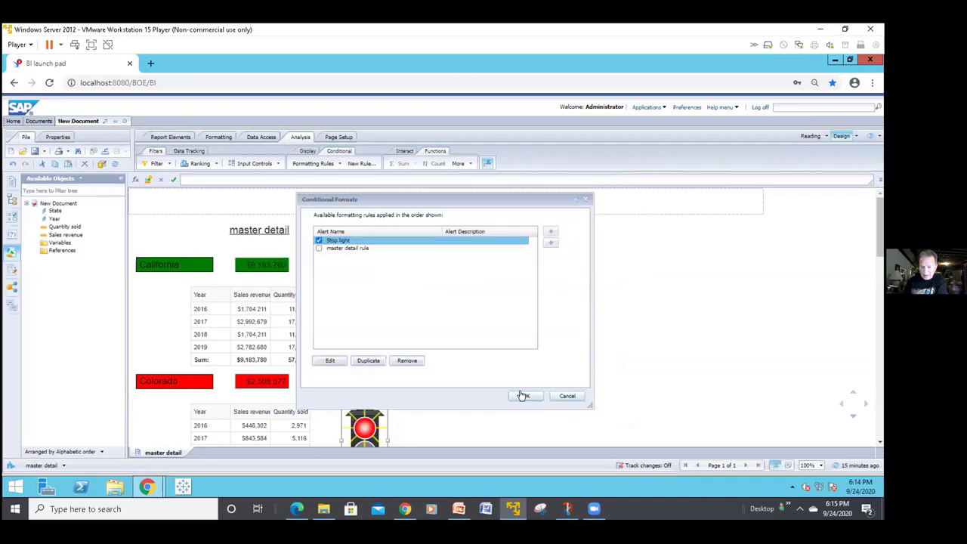
# Step: Apply the updated rules and select California's cell and section to review the stretched stoplights
pyautogui.click(521, 394)
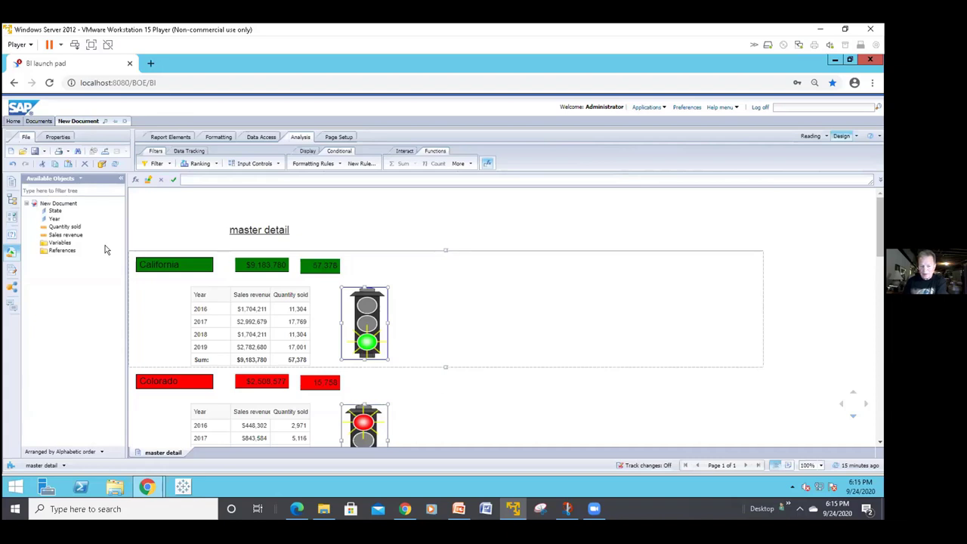
pyautogui.click(168, 267)
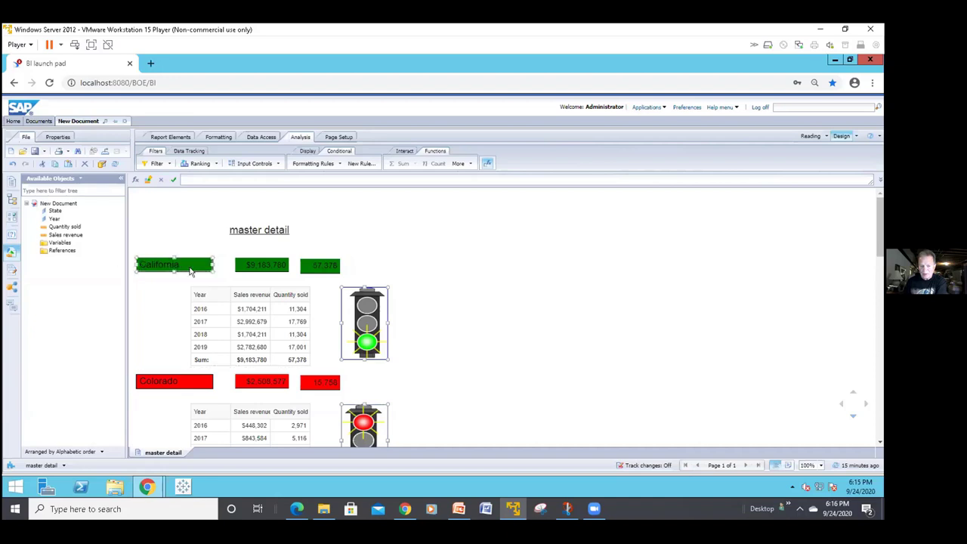
pyautogui.click(419, 311)
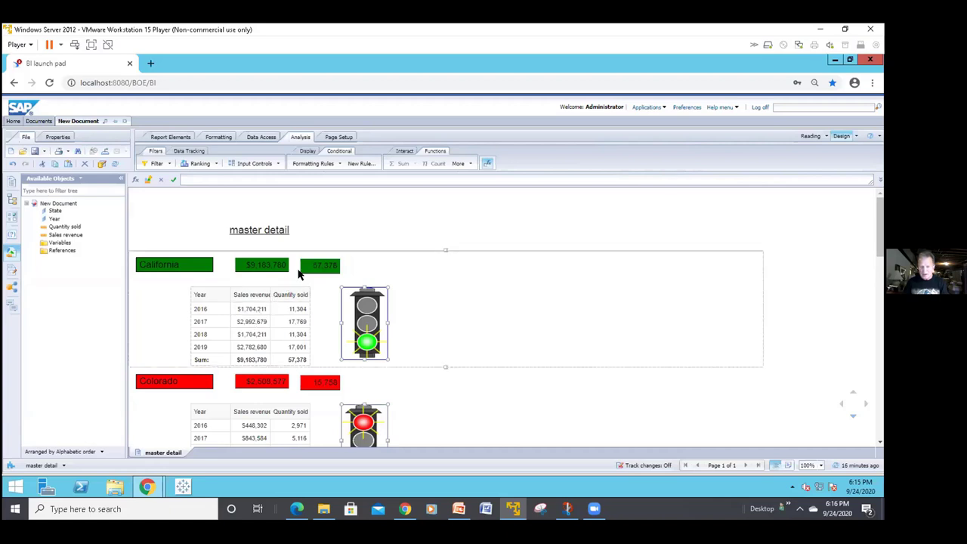
pyautogui.click(240, 263)
pyautogui.click(274, 280)
pyautogui.click(337, 259)
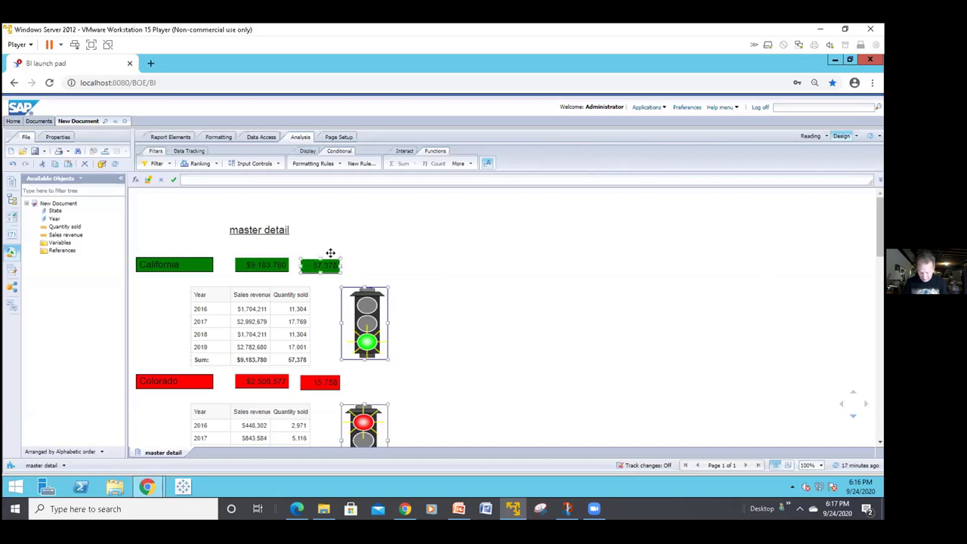